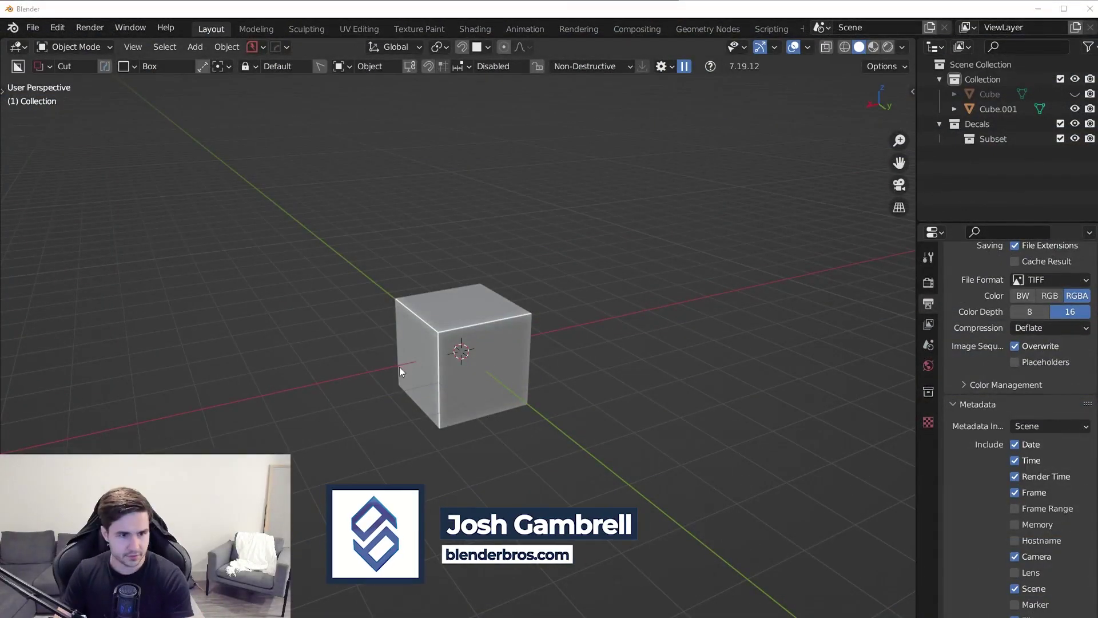
Delete the visible cube from the scene.
click(421, 366)
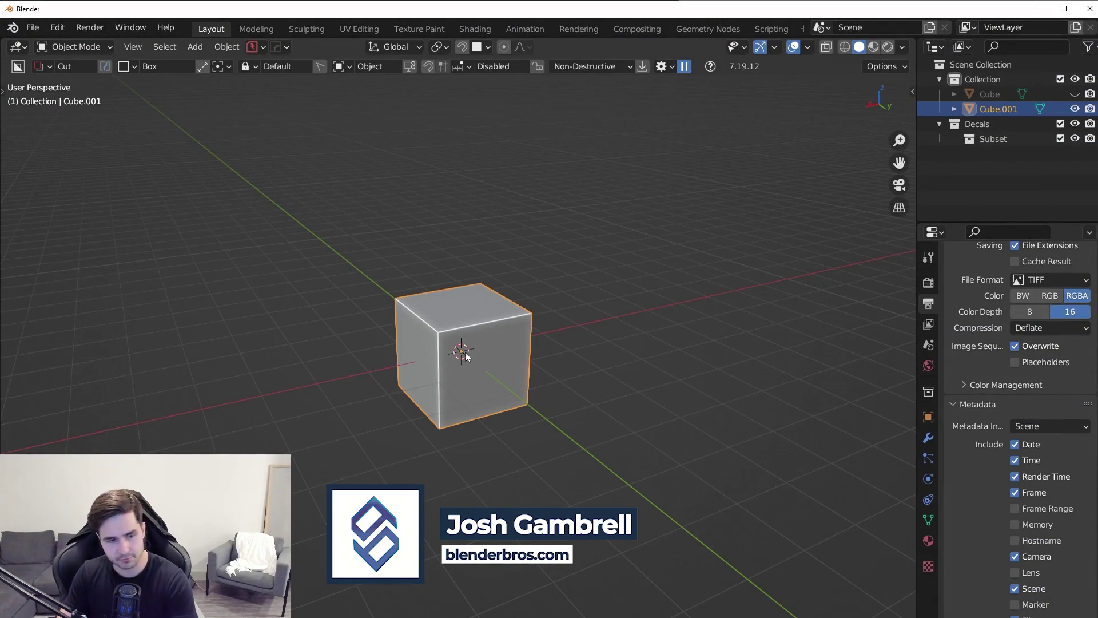
key(Delete)
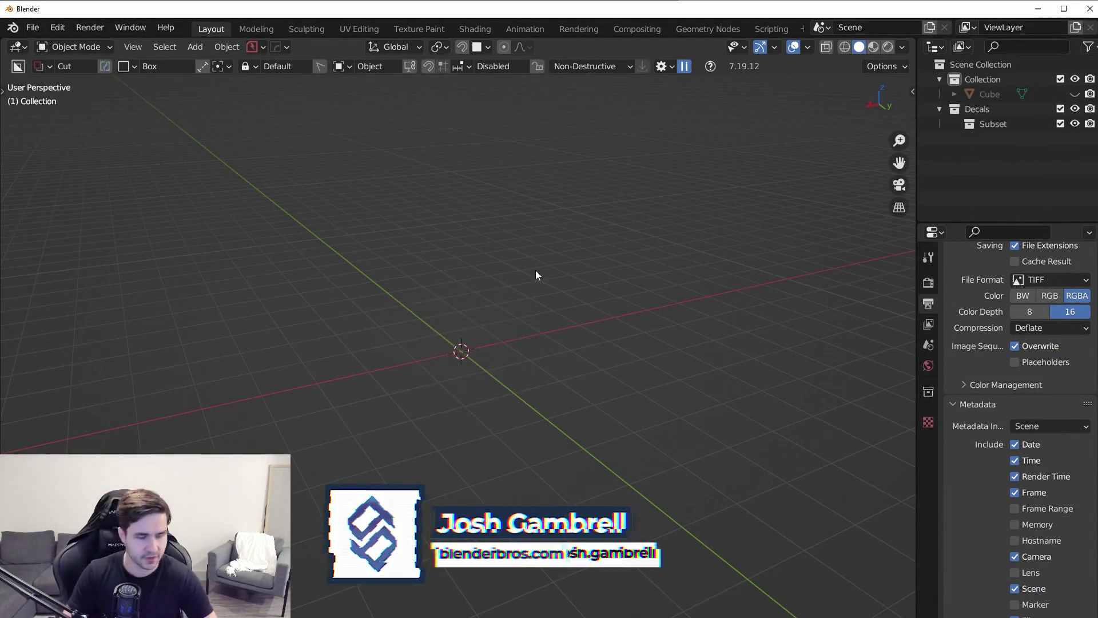
key(shift+a)
mouse_move(535, 270)
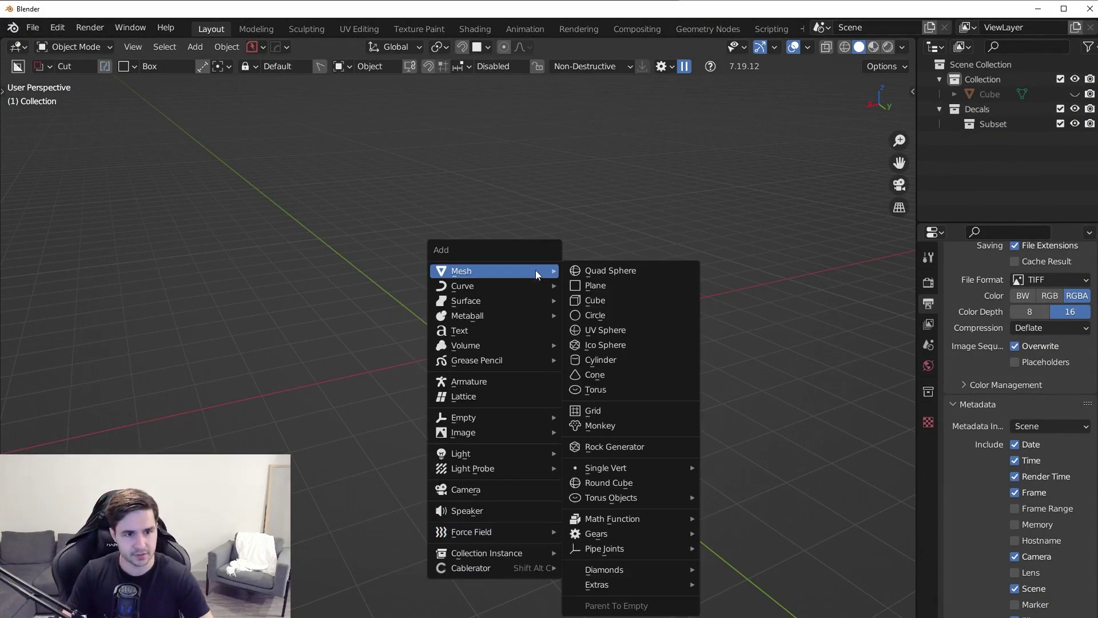
click(589, 314)
middle_drag(607, 368, 674, 352)
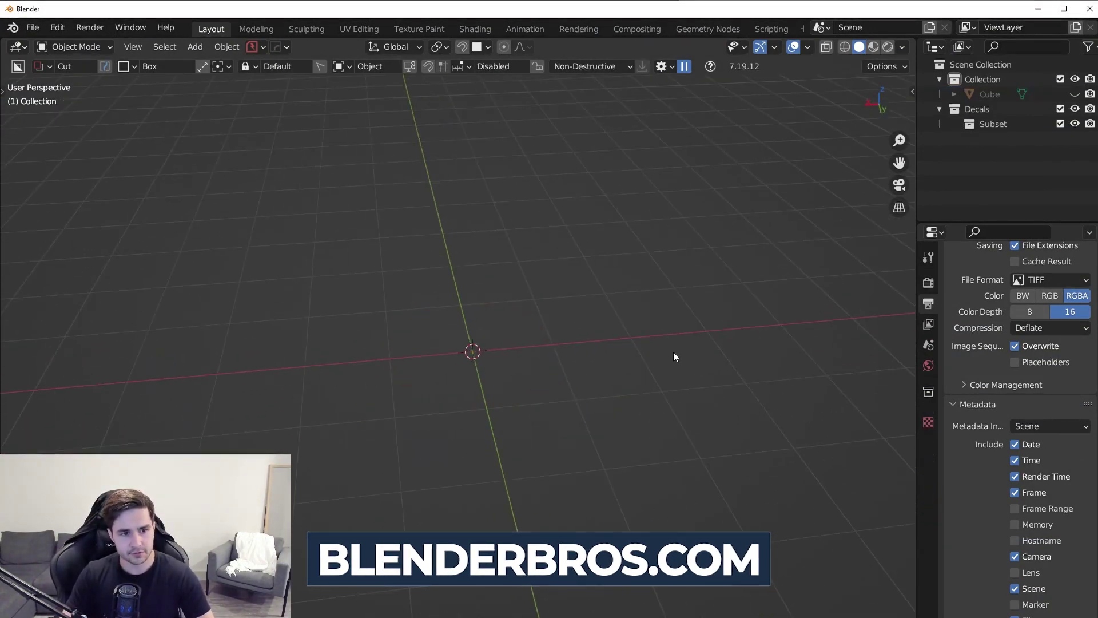
key(Delete)
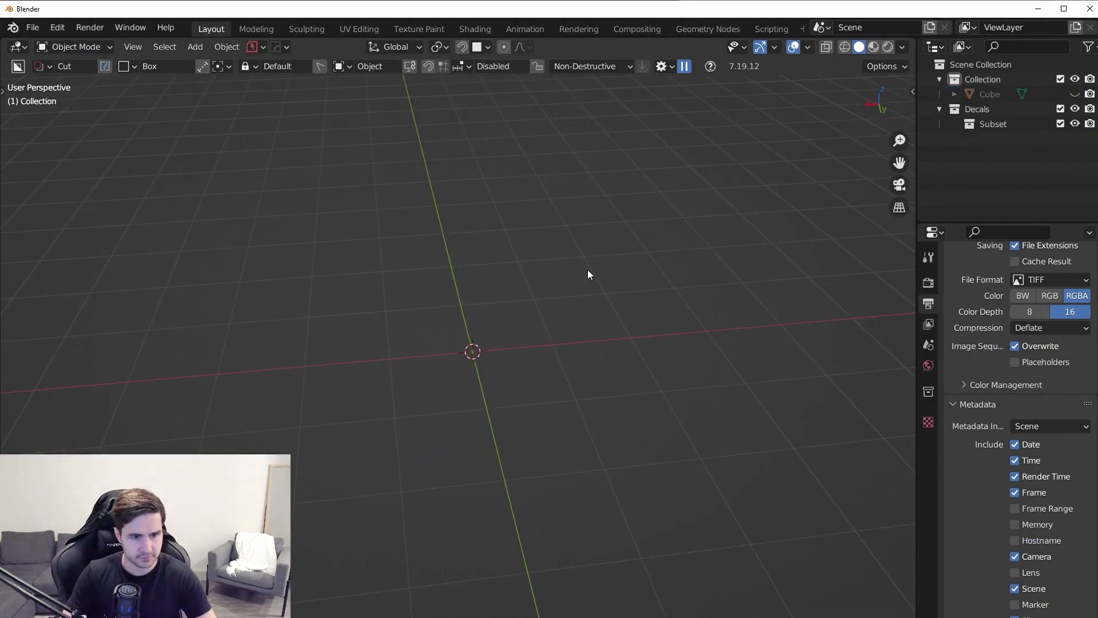
Add a mesh circle with 32 vertices at the world origin.
key(shift+a)
mouse_move(588, 269)
click(643, 314)
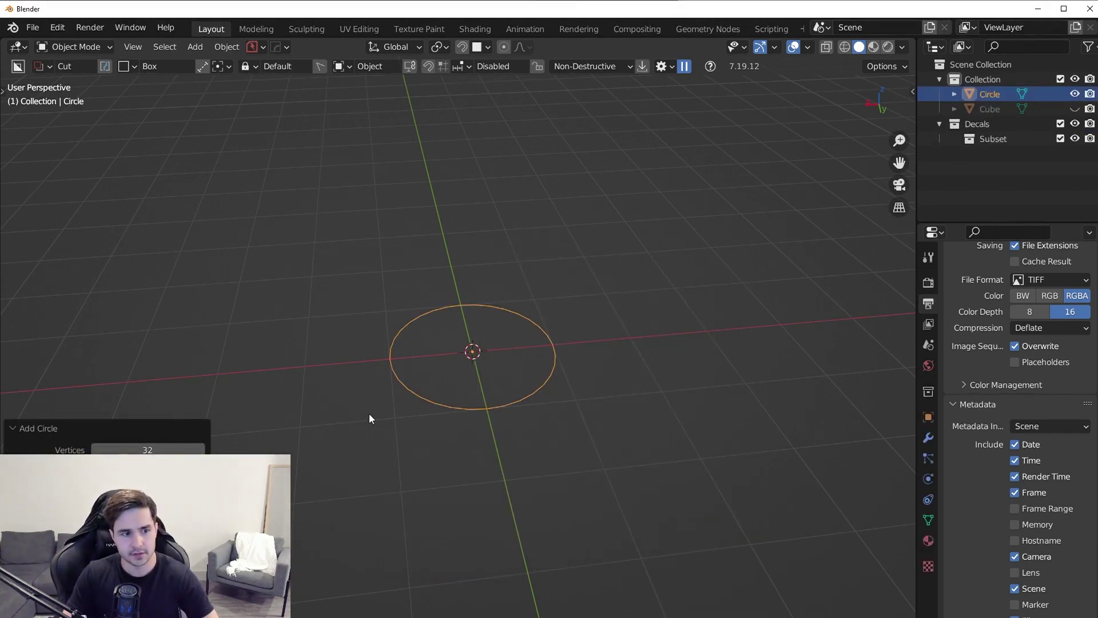
middle_drag(369, 414, 549, 305)
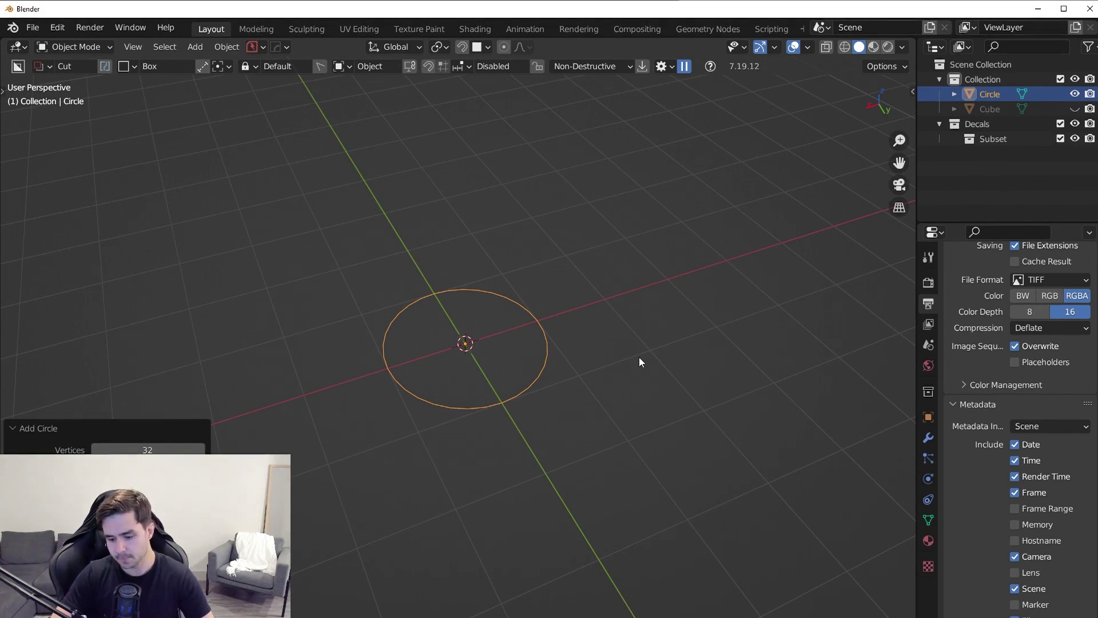
Delete the circle's vertices on the positive Y side, leaving an open half circle that ends on the X axis.
key(KP_7)
key(Tab)
click(614, 345)
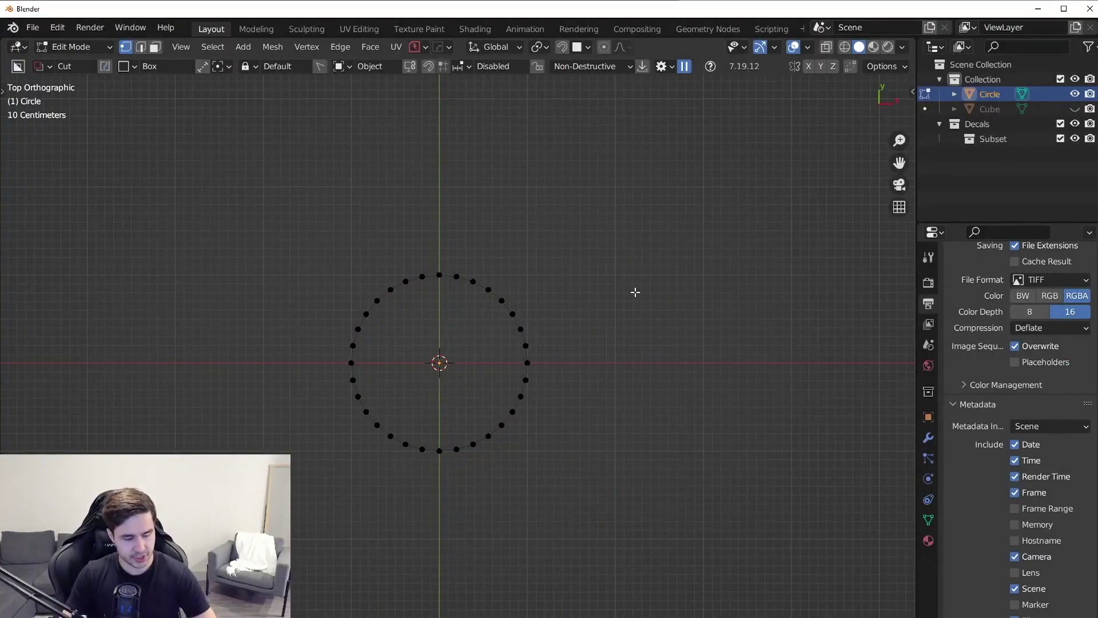
scroll(487, 291, up, 3)
drag(195, 169, 716, 368)
scroll(600, 322, down, 4)
key(x)
click(614, 279)
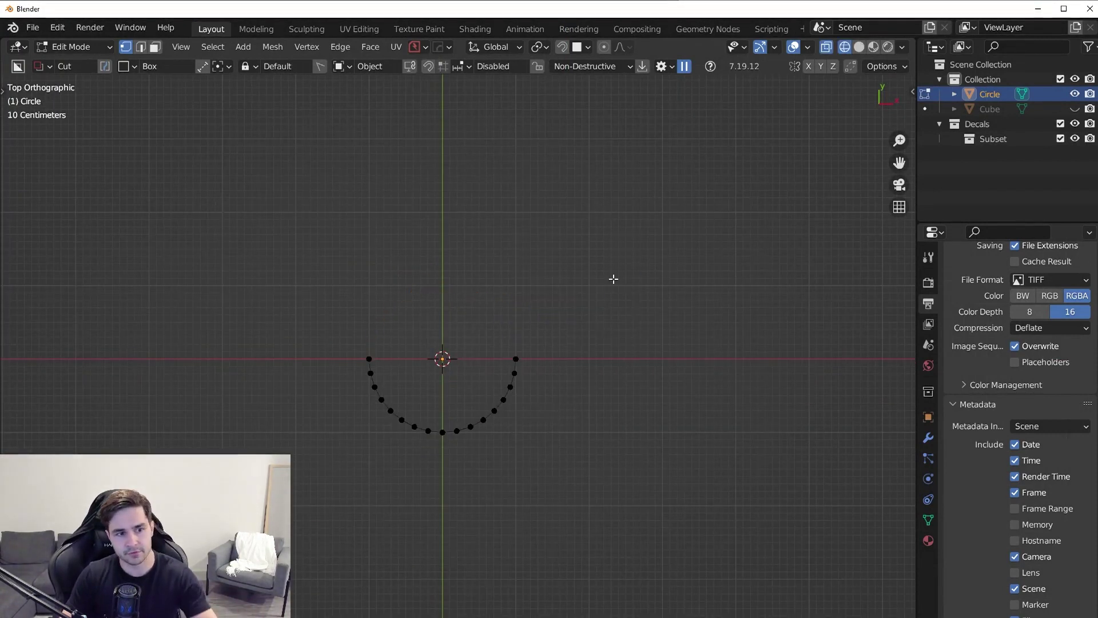
middle_drag(614, 279, 520, 380)
key(Tab)
Duplicate the half circle in place and rotate the copy -90° about the X axis so it stands upright.
key(shift+d)
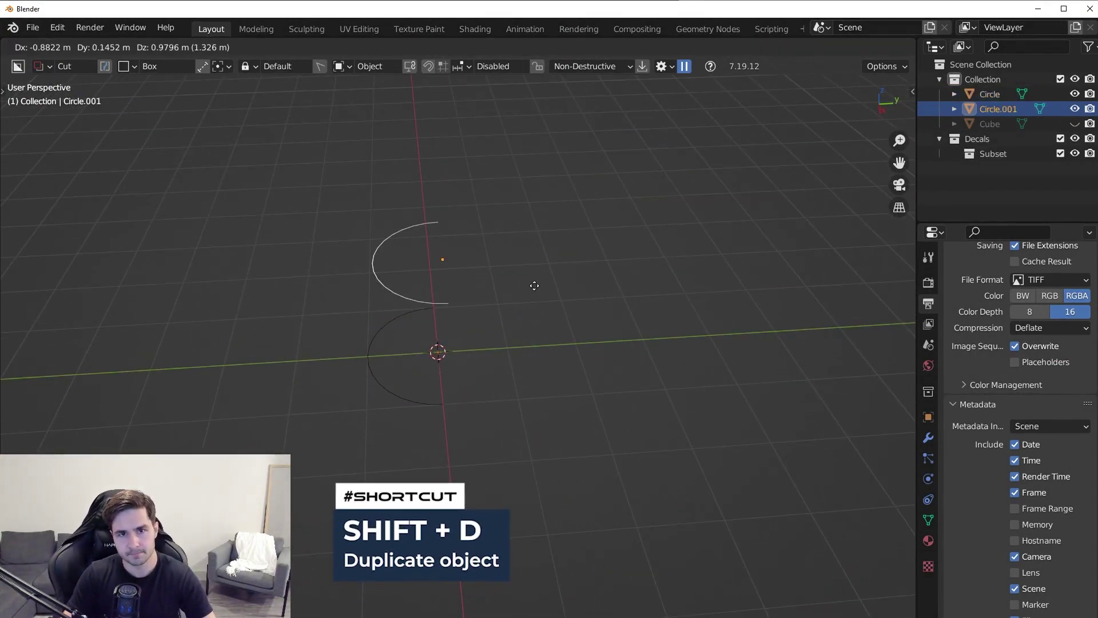
right_click(534, 285)
text(r)
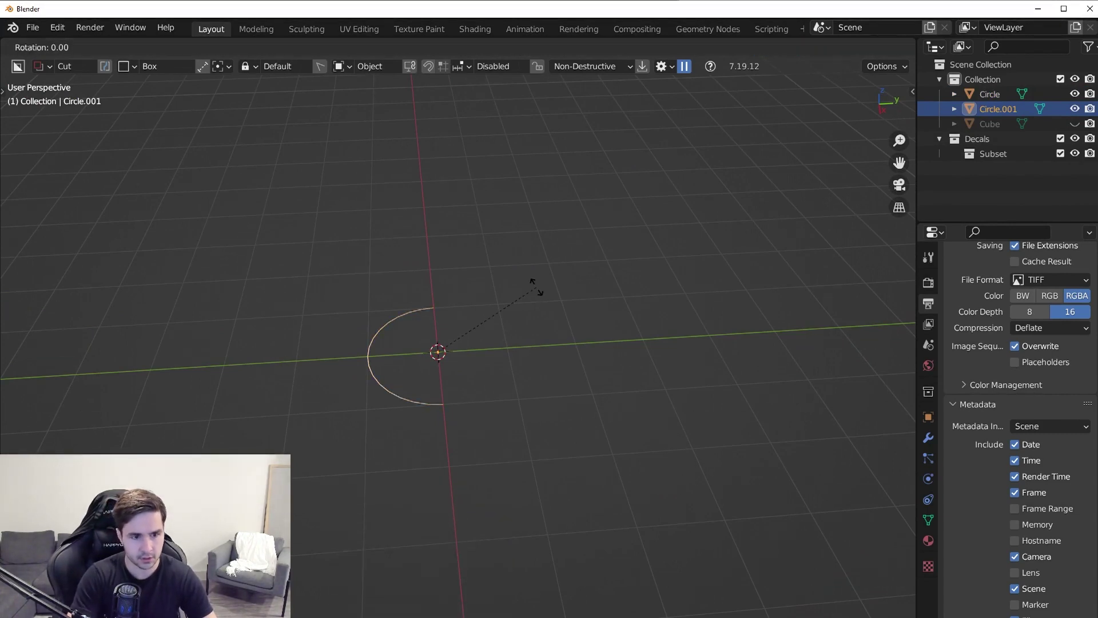
text(90)
right_click(537, 287)
text(r)
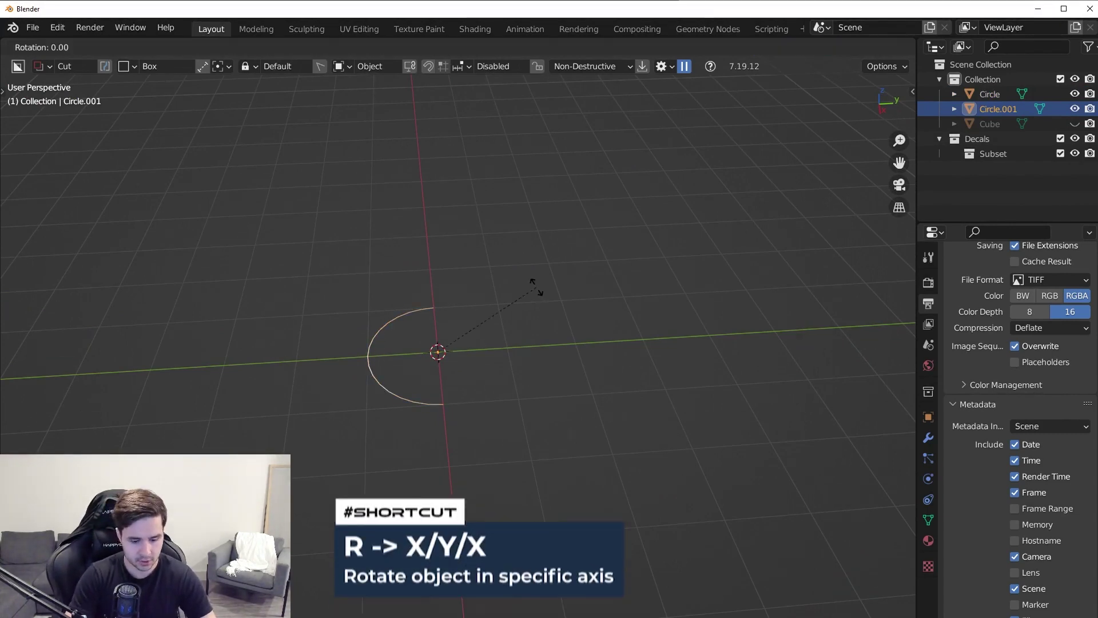
text(x90)
right_click(540, 286)
middle_drag(628, 355, 620, 327)
text(rx-90)
key(Return)
With the viewport overlays off, move the upright arc about 0.2 m along Y and about 0.18 m up along Z.
key(KP_3)
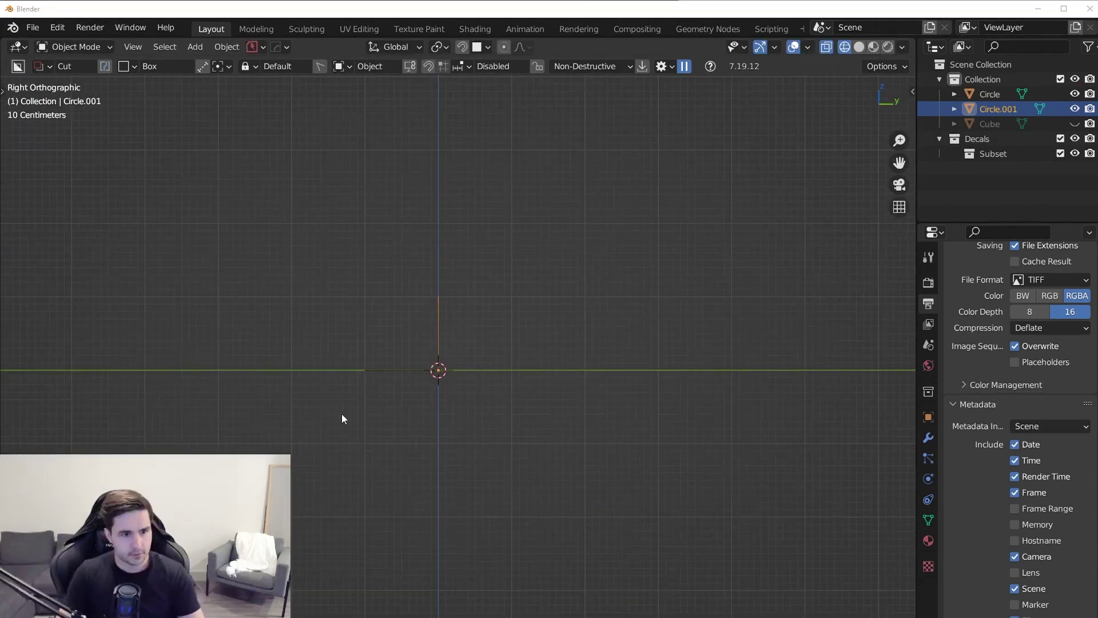
scroll(506, 297, up, 6)
click(793, 47)
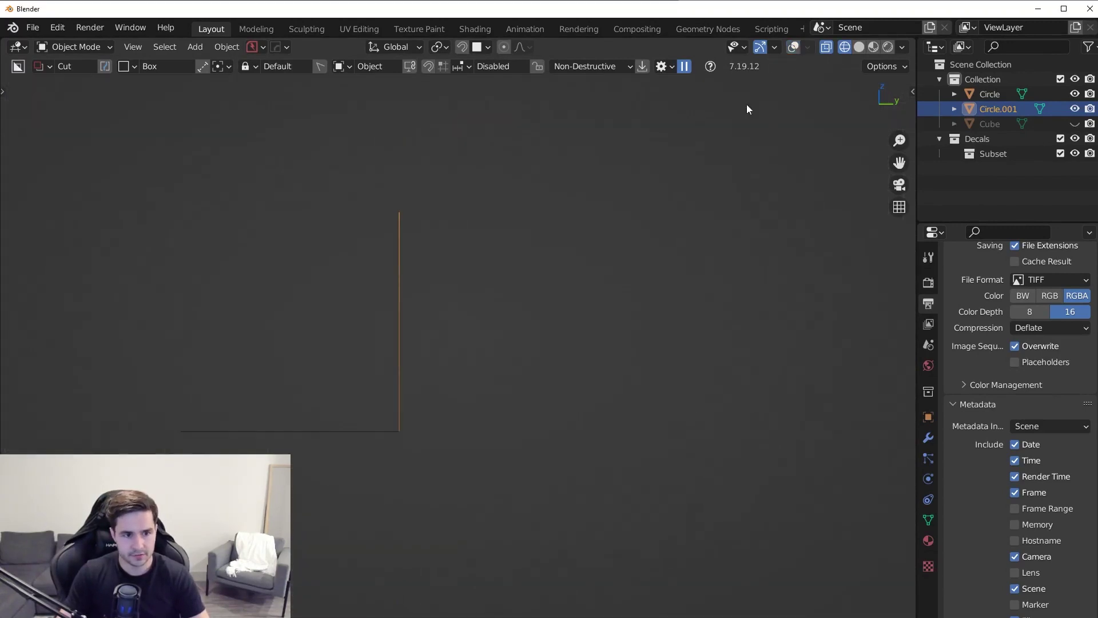
middle_drag(673, 196, 494, 459)
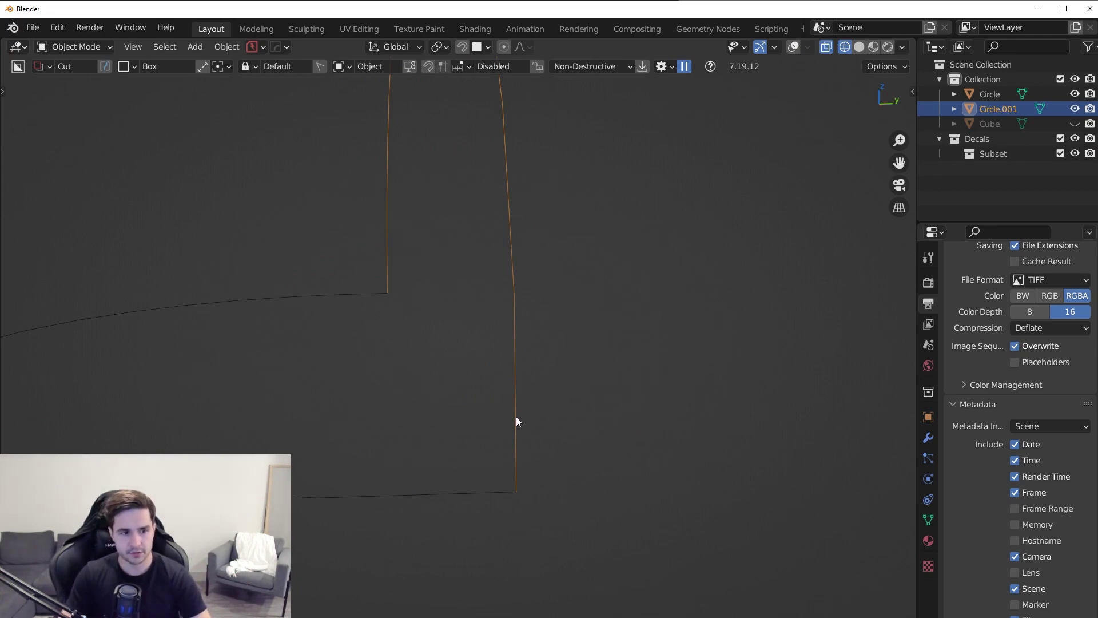
key(g)
key(y)
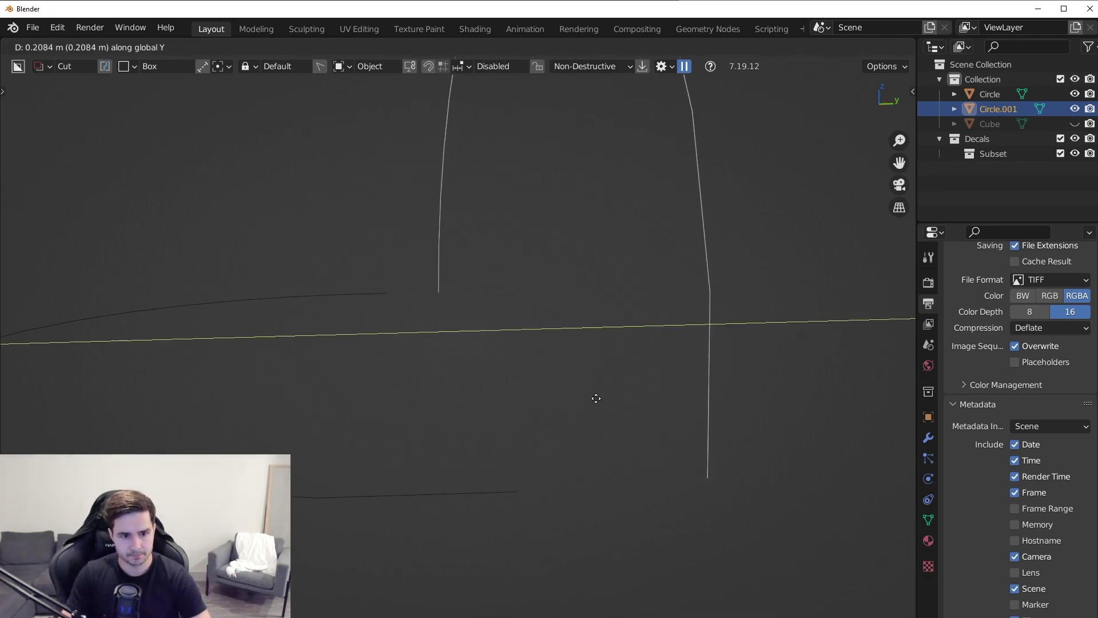
click(595, 400)
key(g)
key(z)
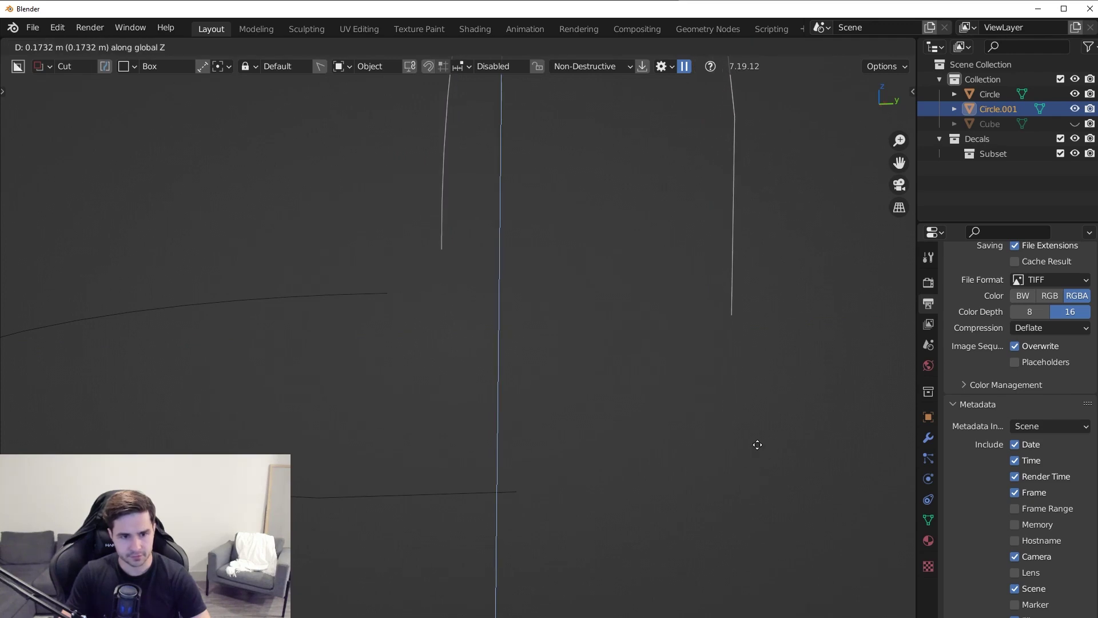
click(758, 435)
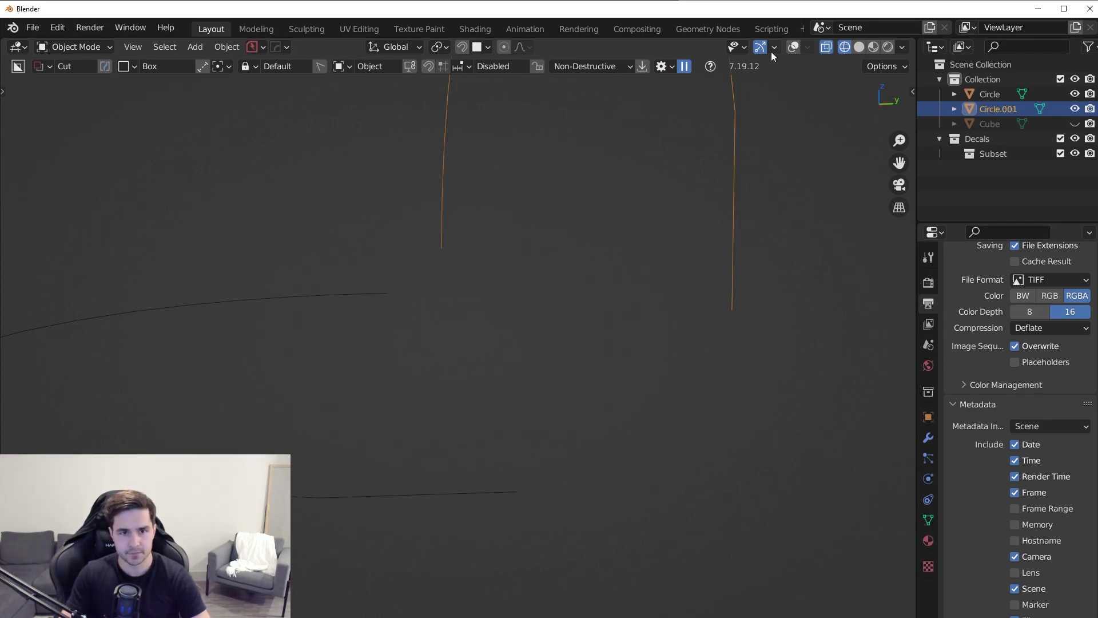
Turn the viewport overlays back on and join the two half circles into one object.
click(793, 48)
key(Tab)
key(Tab)
shift+click(457, 491)
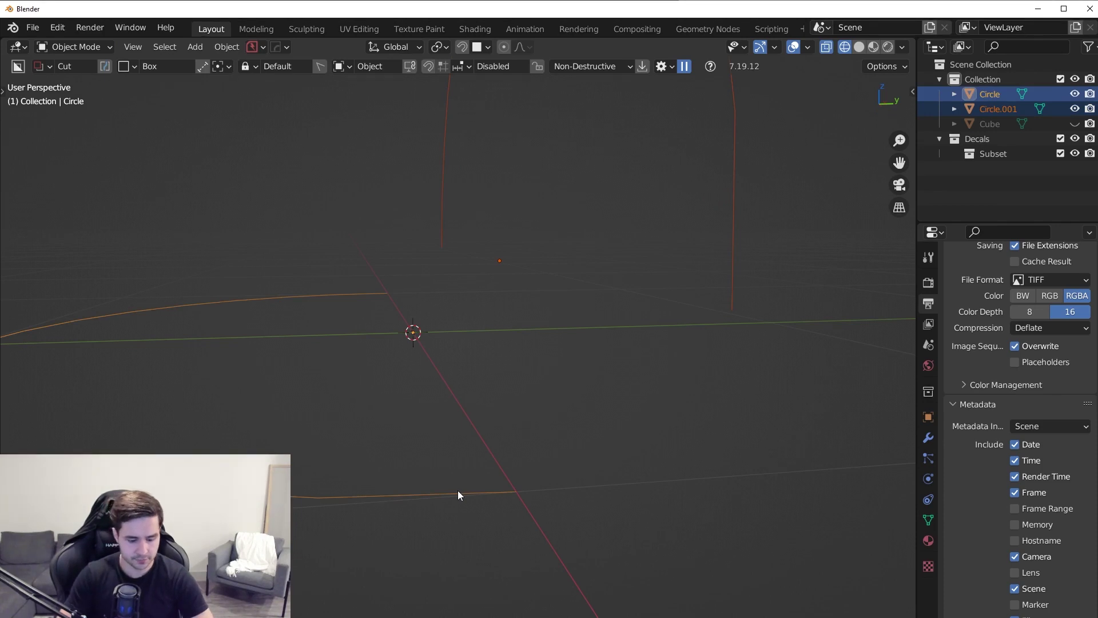
key(ctrl+j)
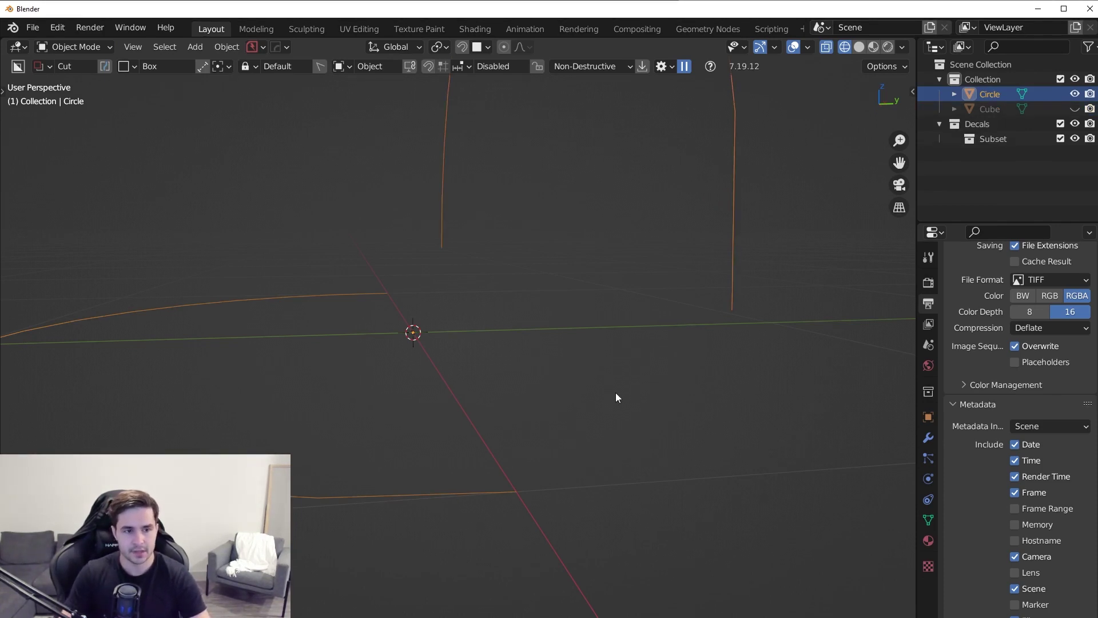
Connect the flat and upright arcs' open ends on the positive X side with an edge and subdivide it once.
key(Tab)
scroll(561, 314, down, 3)
scroll(598, 366, up, 3)
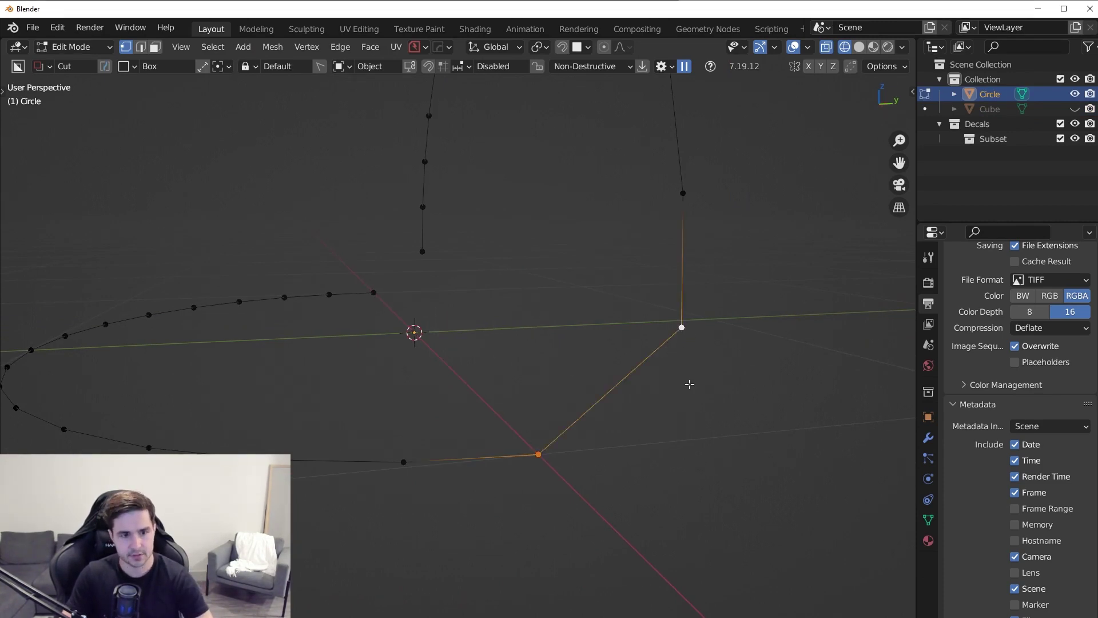
middle_drag(684, 390, 696, 365)
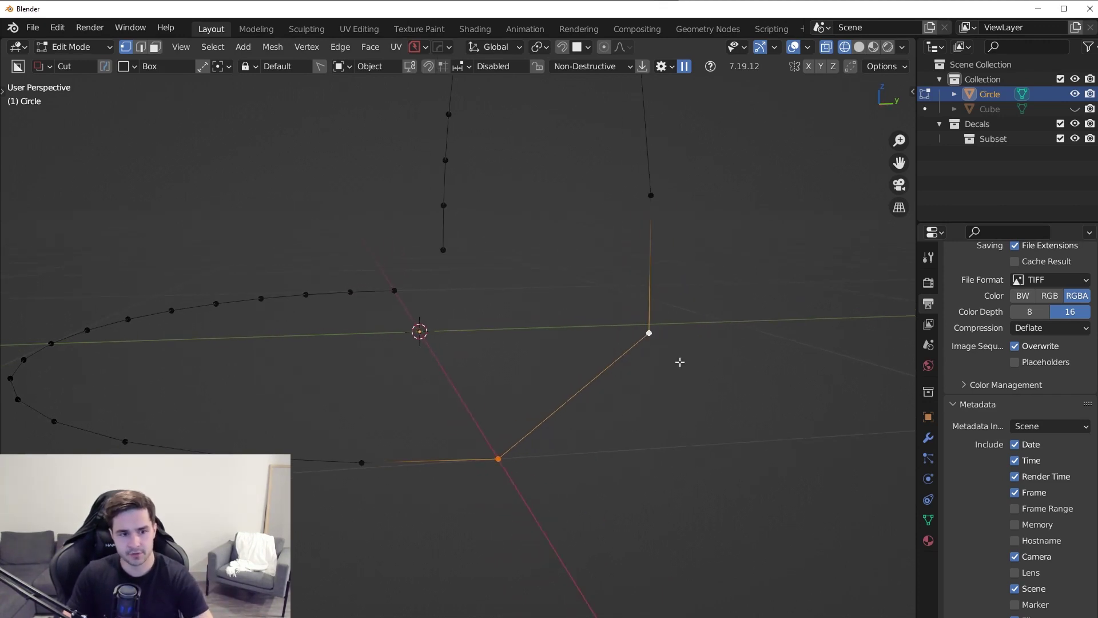
right_click(740, 323)
click(718, 290)
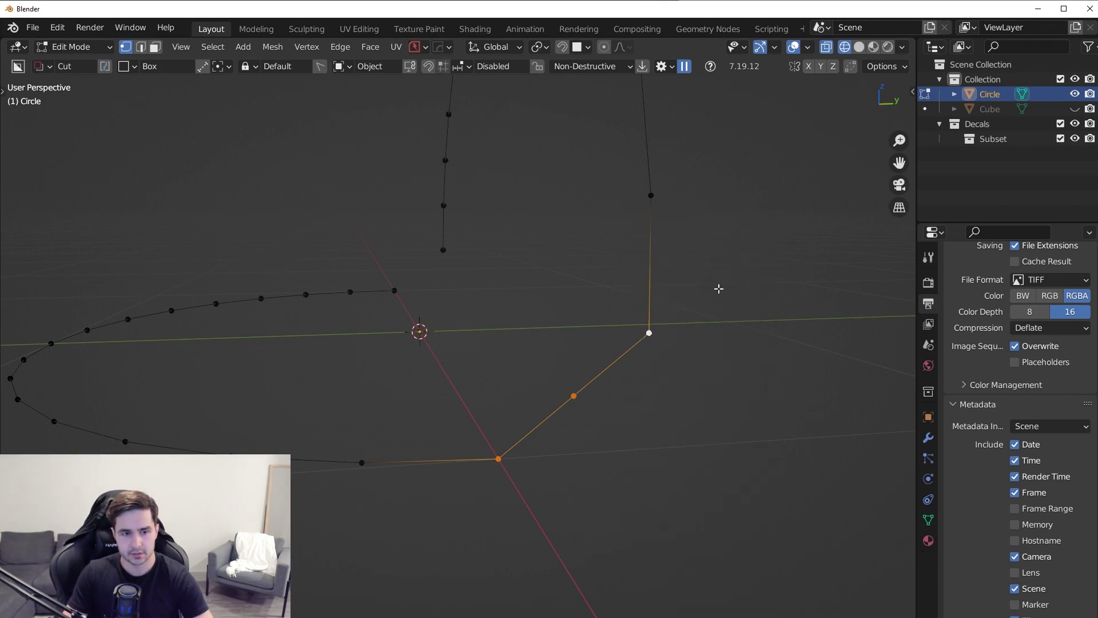
Move the new edge's midpoint outward along Y and down along Z to round the corner between the two arcs.
middle_drag(633, 437, 629, 422)
key(KP_3)
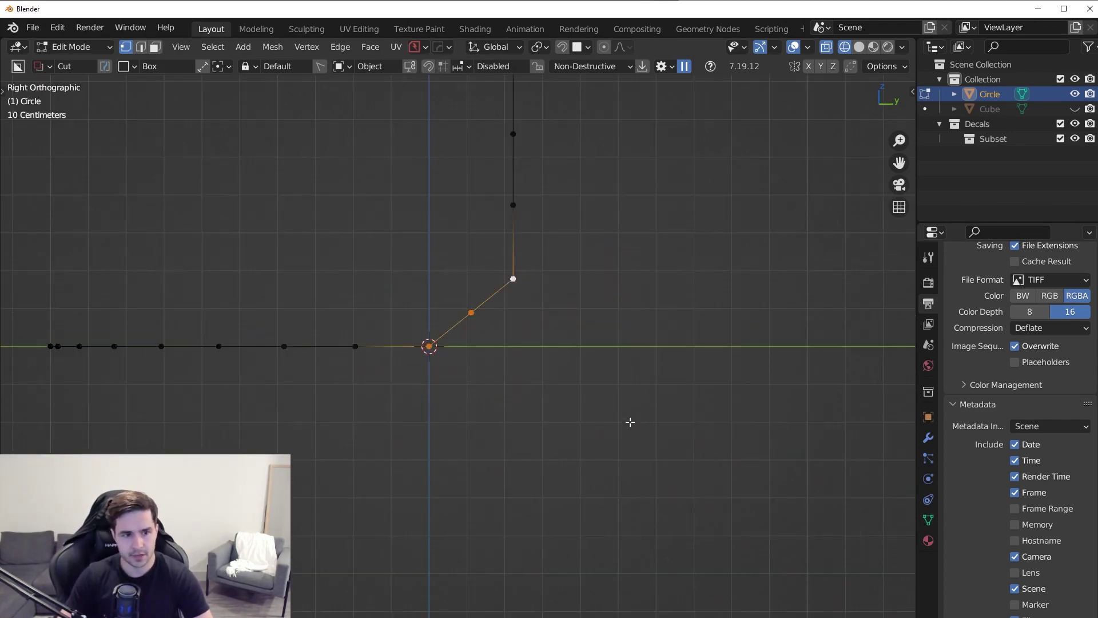
scroll(488, 286, up, 4)
key(g)
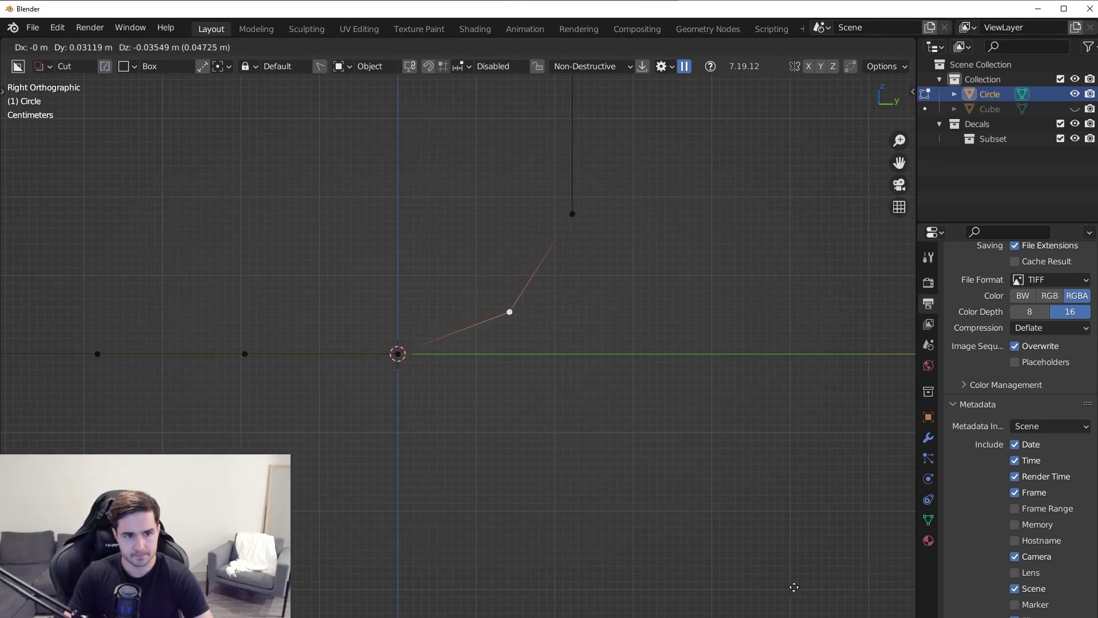
click(845, 574)
Symmetrize the mesh across the X axis so the rounded corner also closes the gap at the opposite end.
middle_drag(714, 449, 687, 376)
scroll(687, 376, down, 3)
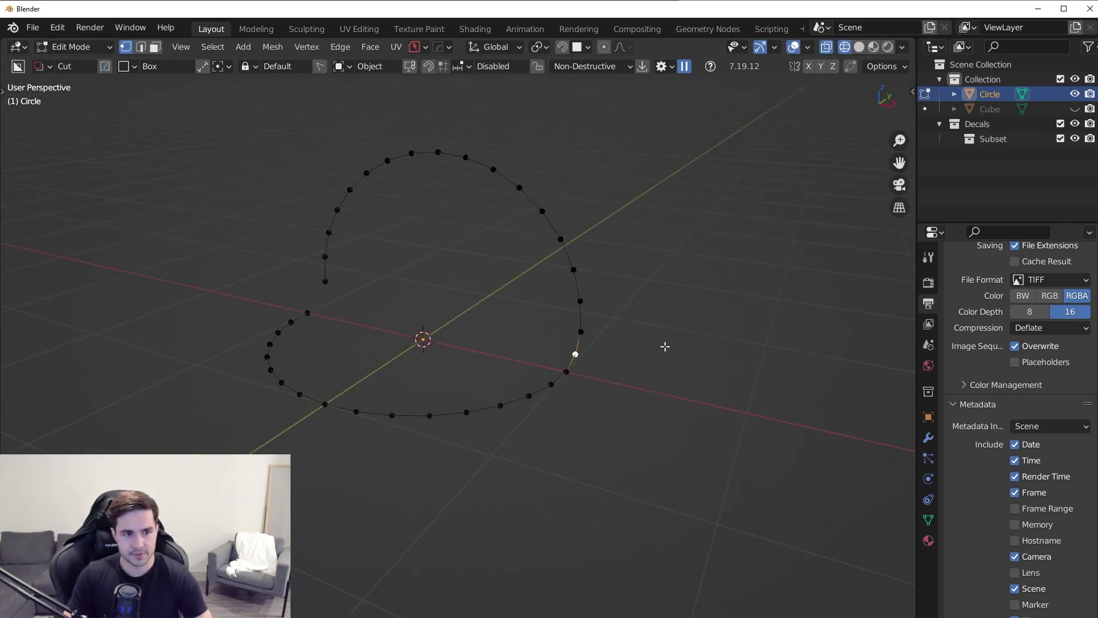
middle_drag(504, 328, 672, 332)
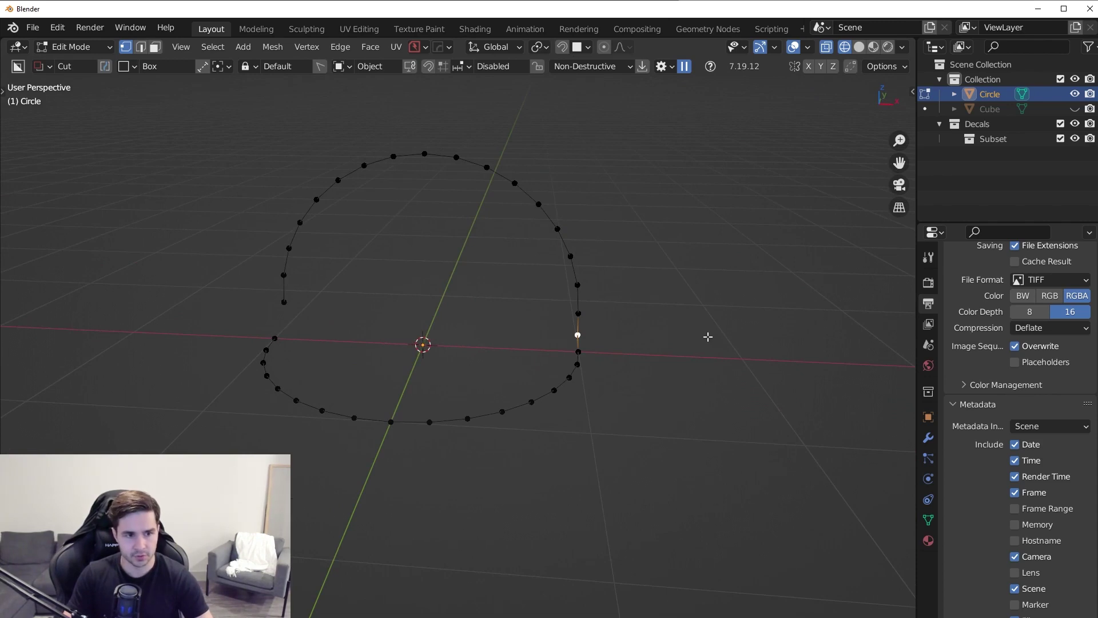
key(alt+x)
middle_drag(687, 380, 532, 412)
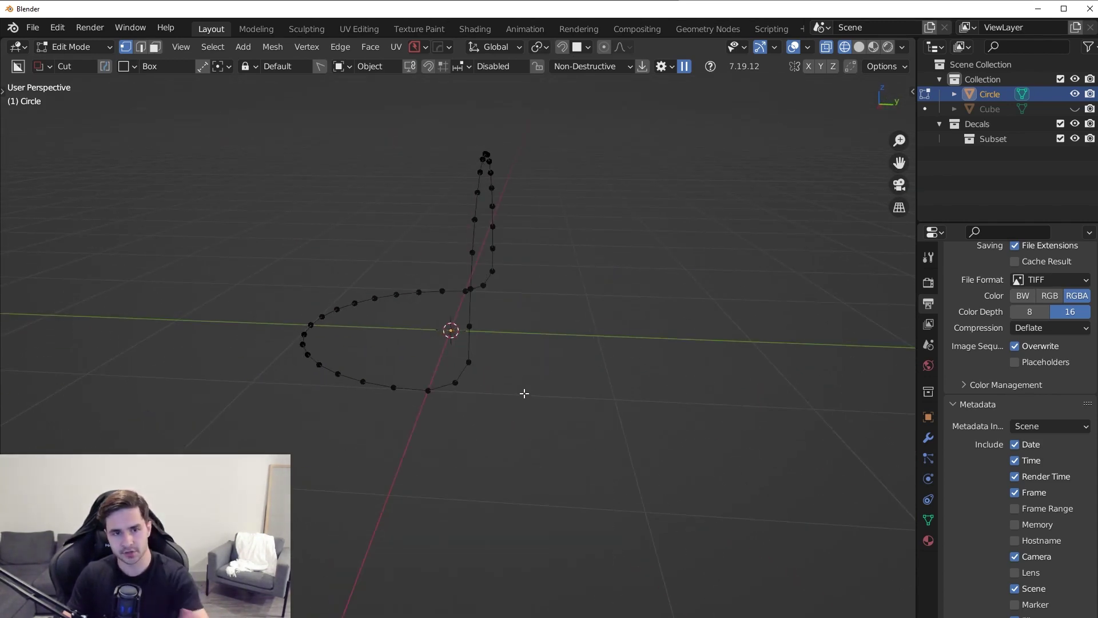
scroll(519, 409, up, 3)
Add a level 2 Subdivision modifier to the bent loop and display its modifier settings.
key(Tab)
middle_drag(534, 370, 568, 376)
scroll(429, 405, down, 2)
middle_drag(487, 130, 455, 400)
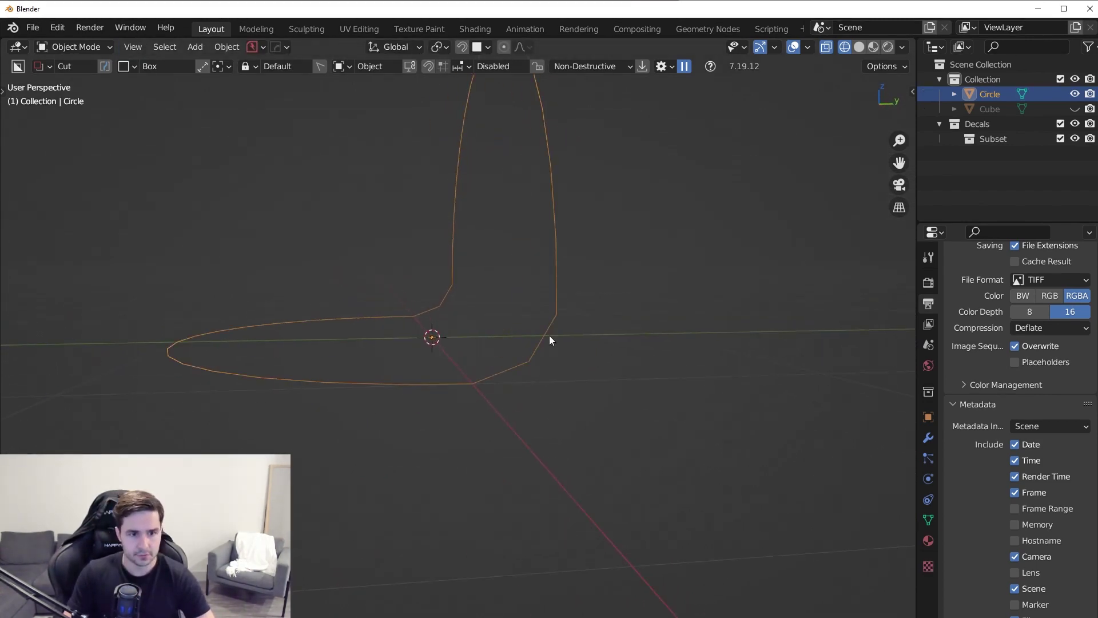
key(ctrl+2)
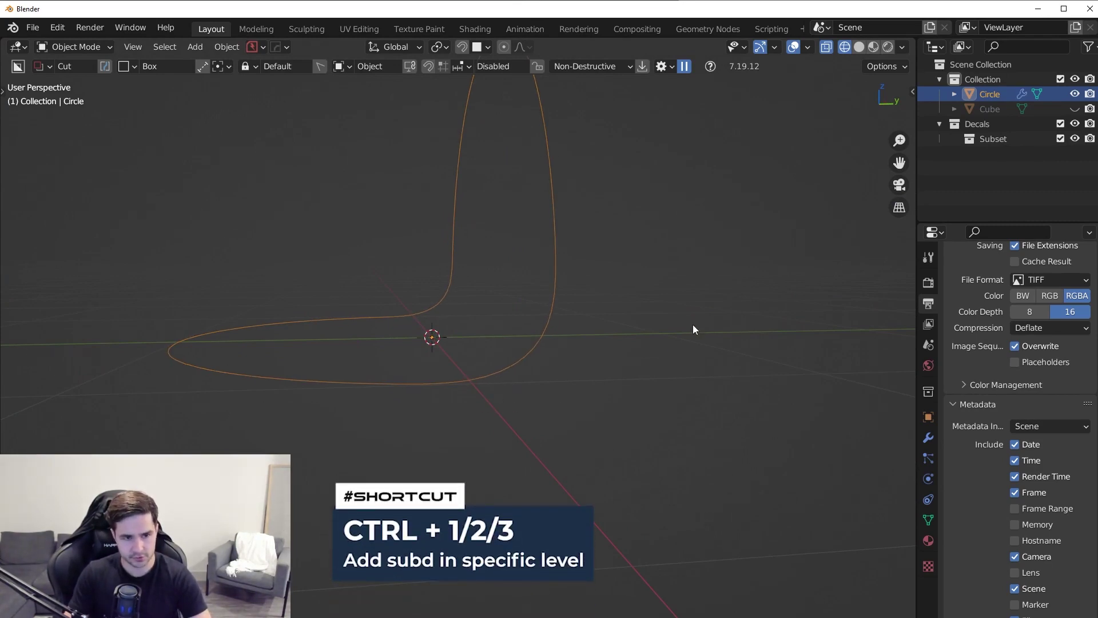
click(928, 439)
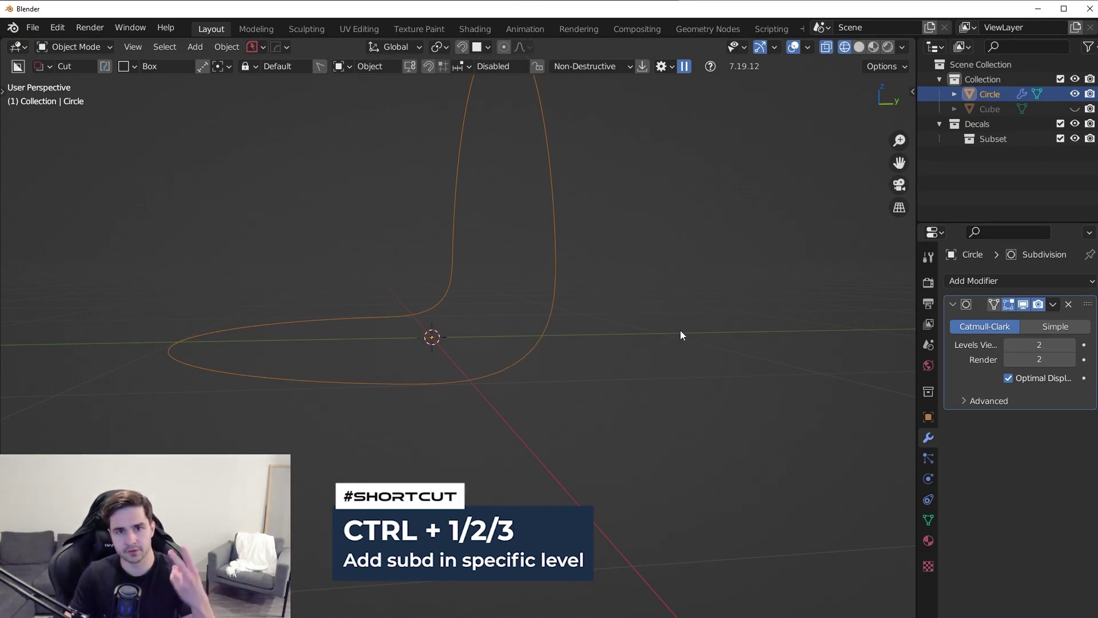
middle_drag(681, 334, 315, 252)
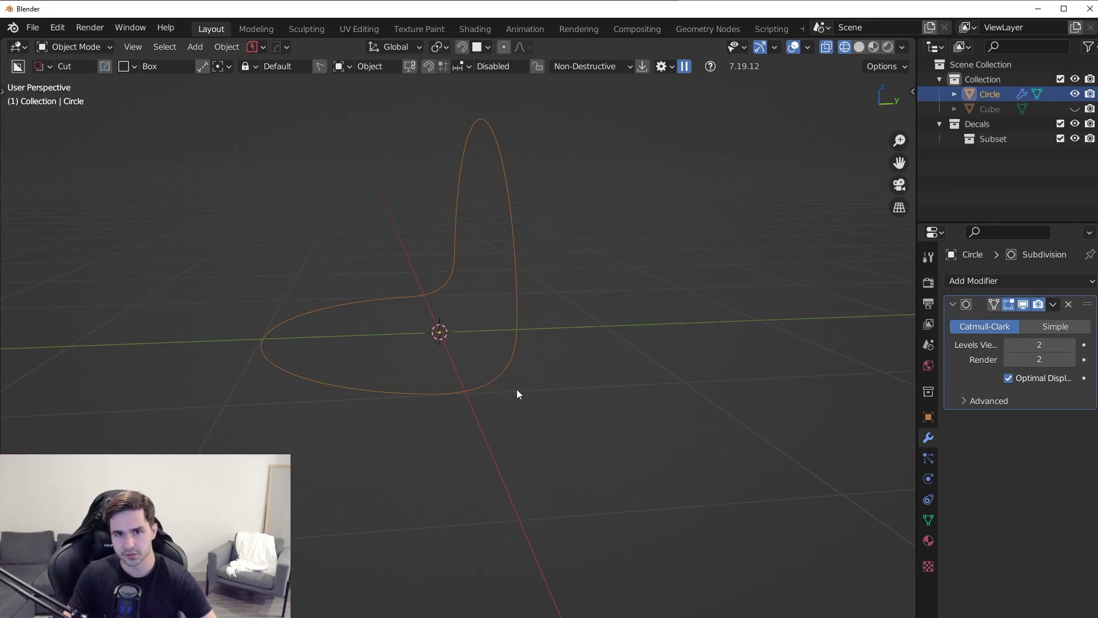
Move the smoothed loop about 0.8 m along the negative Y axis, away from the world origin.
middle_drag(686, 401, 568, 398)
key(g)
key(y)
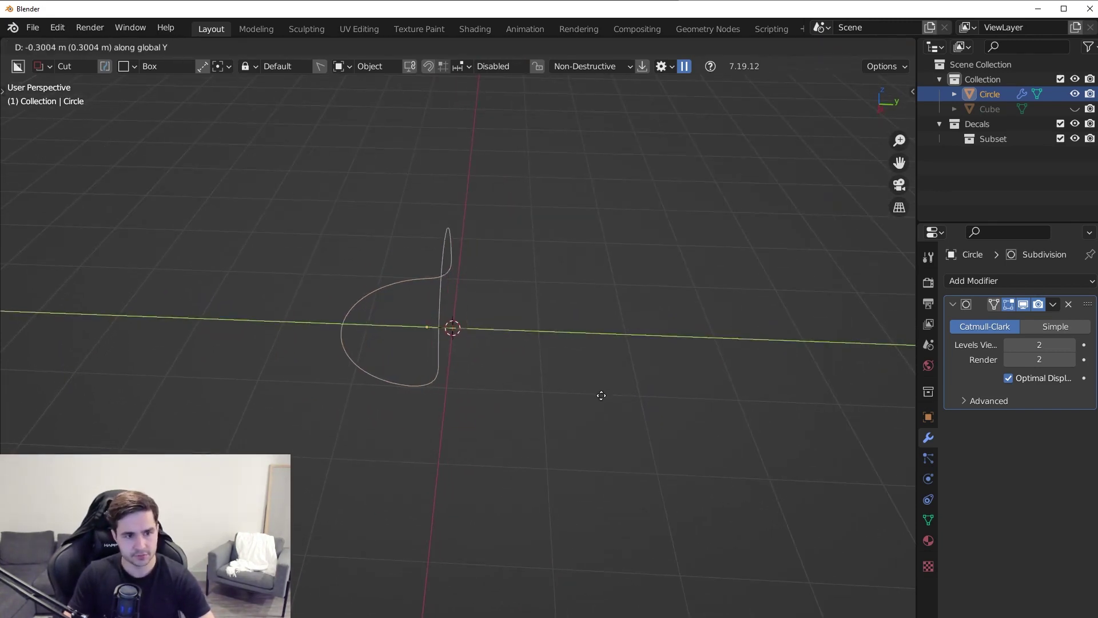
click(513, 404)
Configure the mirror gizmo to use Global orientation with the 3D cursor as its pivot, without mirroring the loop.
key(KP_3)
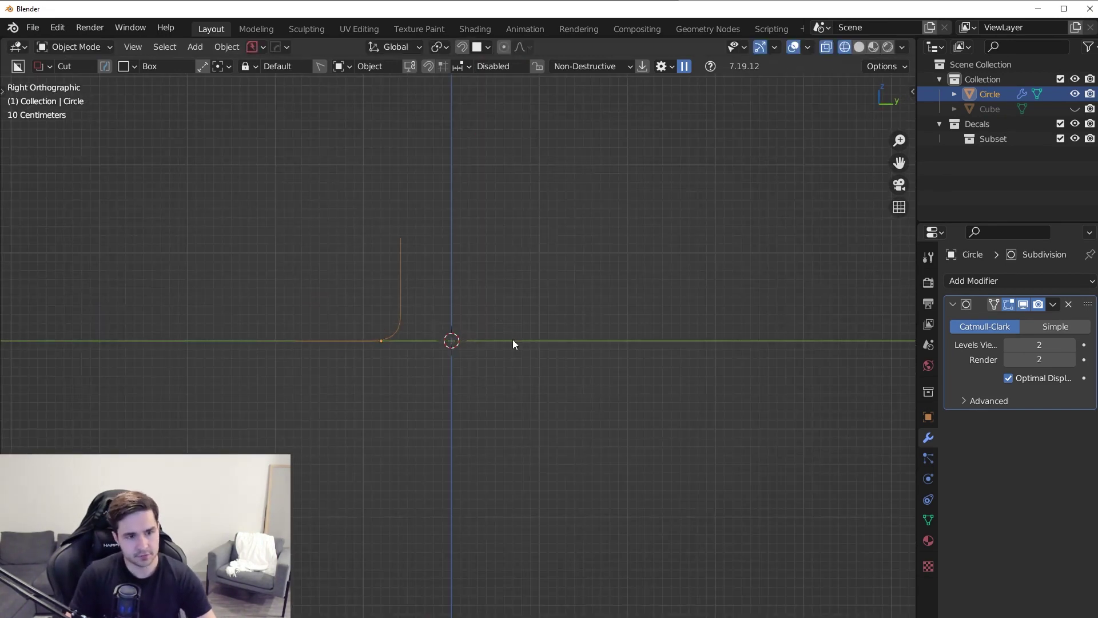
key(alt+x)
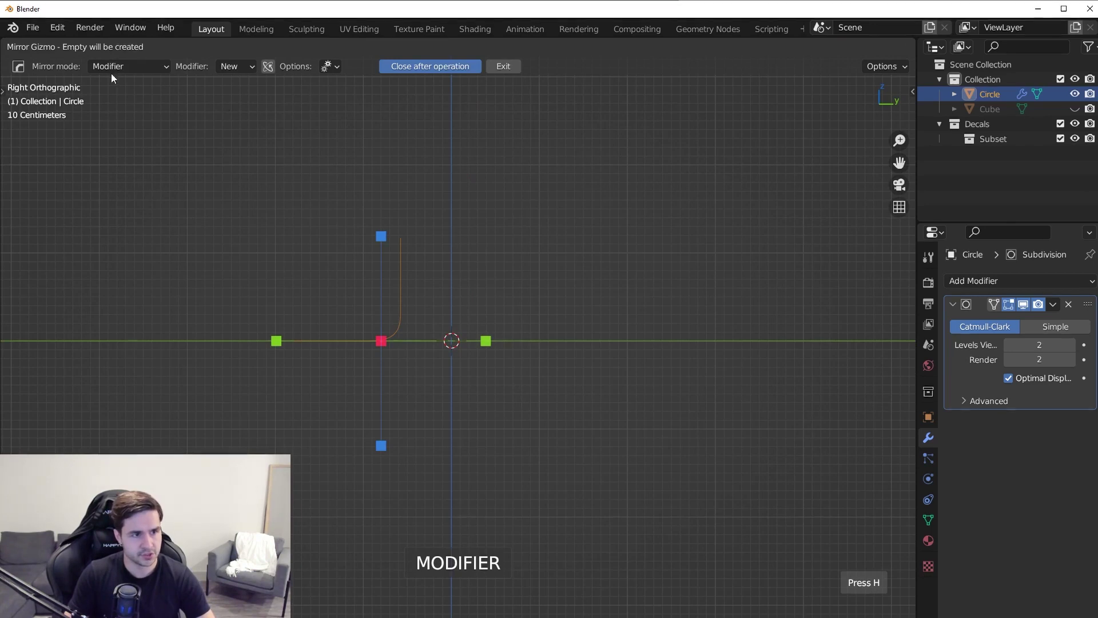
click(269, 67)
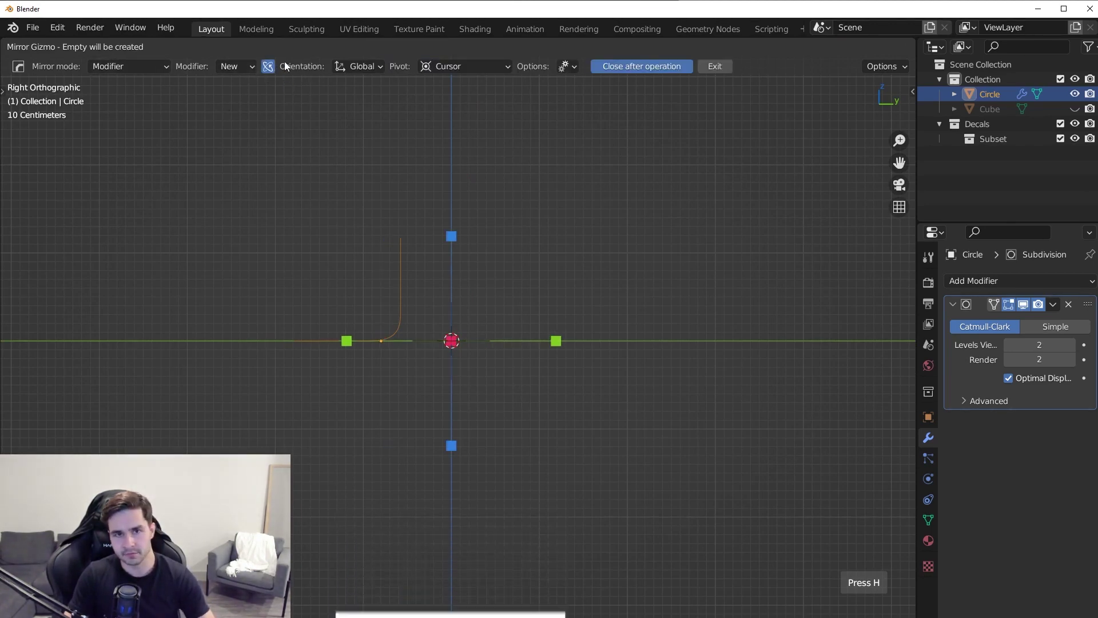
click(456, 64)
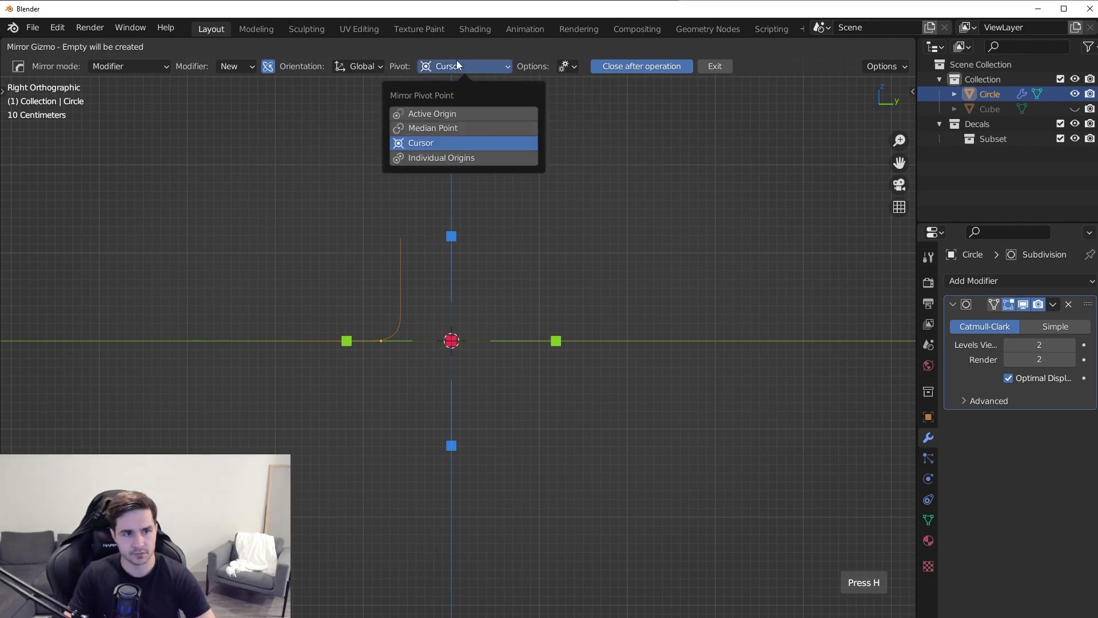
click(425, 143)
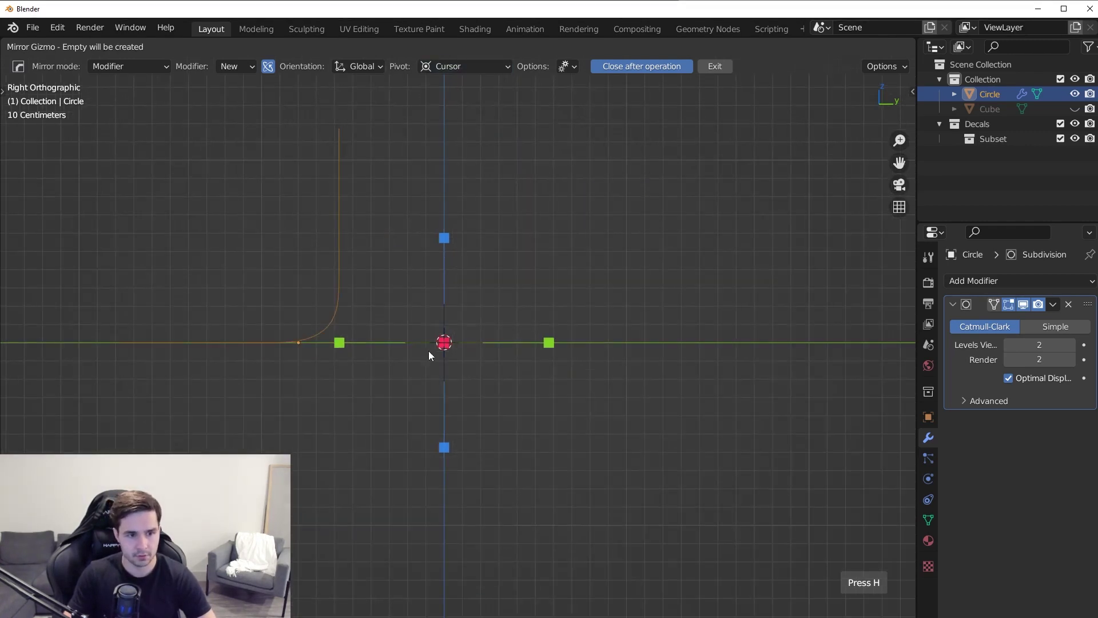
key(Escape)
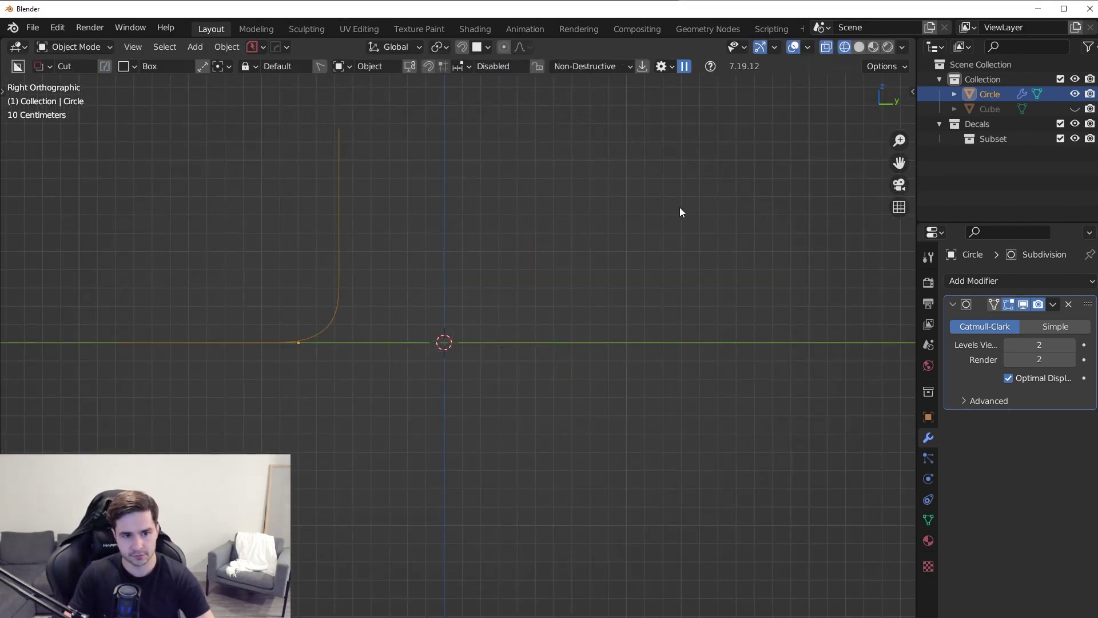
Place the 3D cursor away from the loop and return it to the world origin.
mouse_move(681, 212)
shift+right_down()
mouse_move(634, 232)
mouse_move(693, 214)
shift+right_up()
key(shift+s)
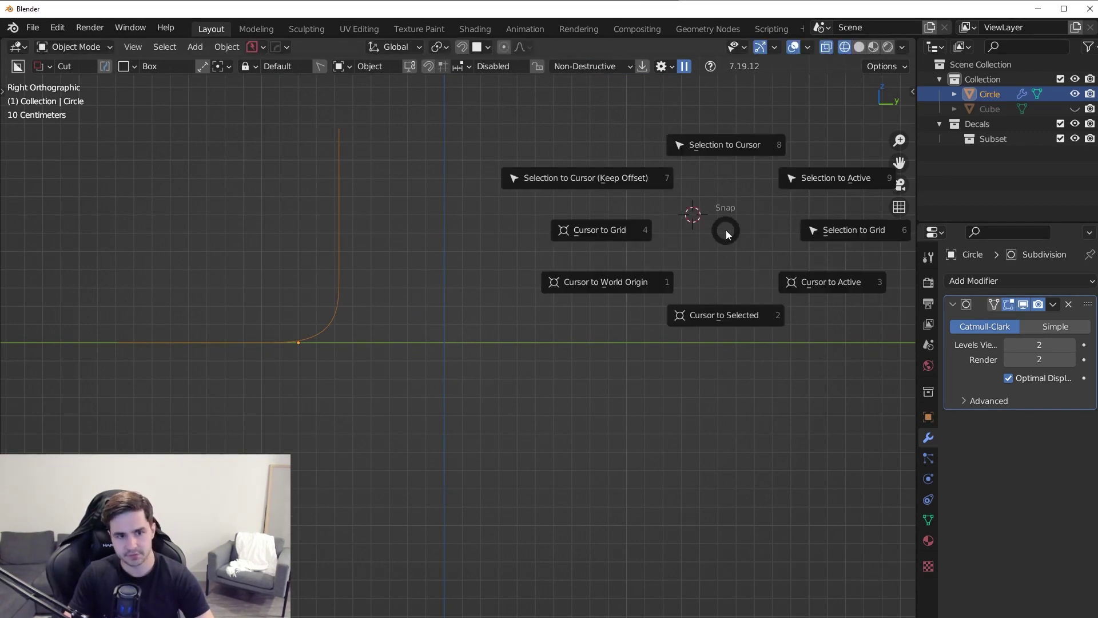
click(614, 286)
Mirror the loop across the Y and Z axes about the 3D cursor, using a single Mirror modifier.
scroll(513, 342, down, 3)
mouse_move(514, 342)
middle_down()
mouse_move(537, 338)
mouse_move(521, 342)
middle_up()
key(alt+x)
click(349, 329)
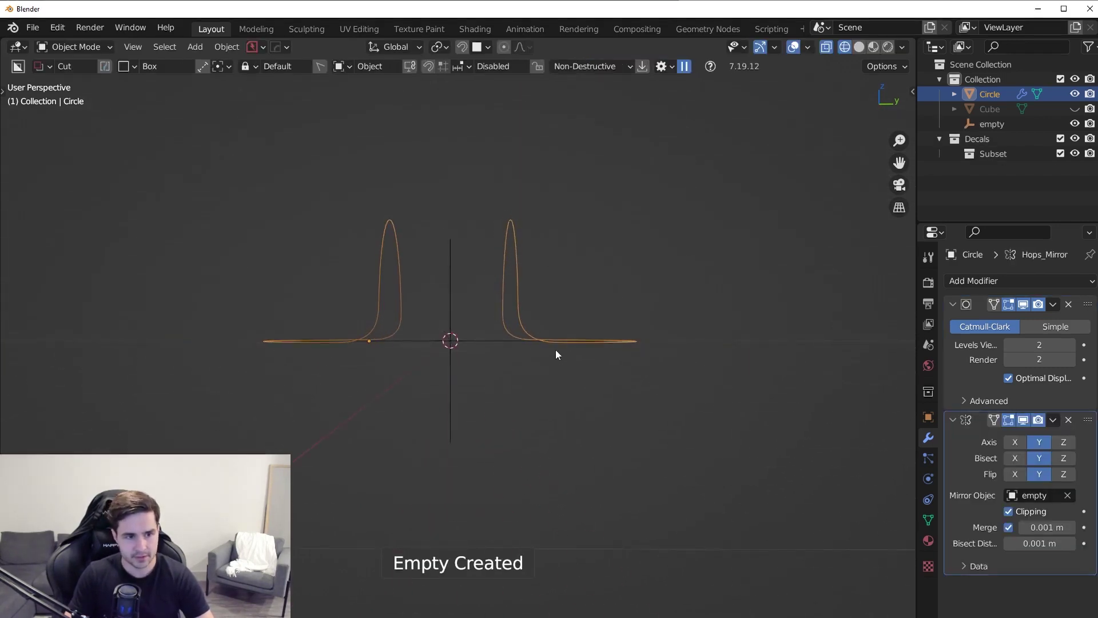
key(alt+x)
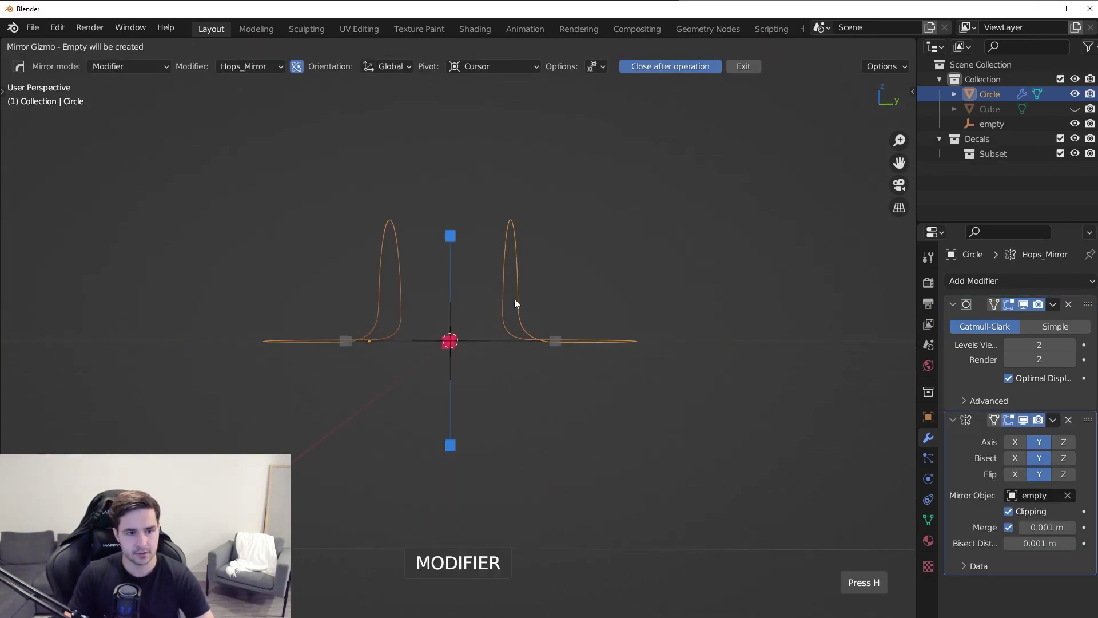
click(455, 234)
Move the loop up about 0.27 m along Z and slightly toward the centre along Y to space the mirrored copies.
key(KP_3)
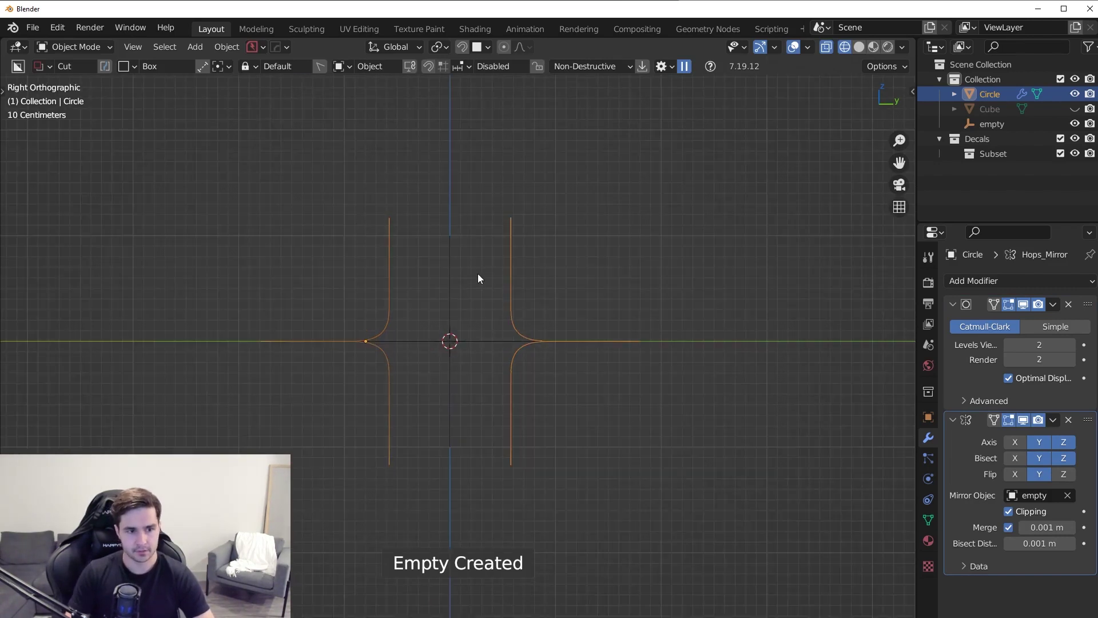
key(g)
key(z)
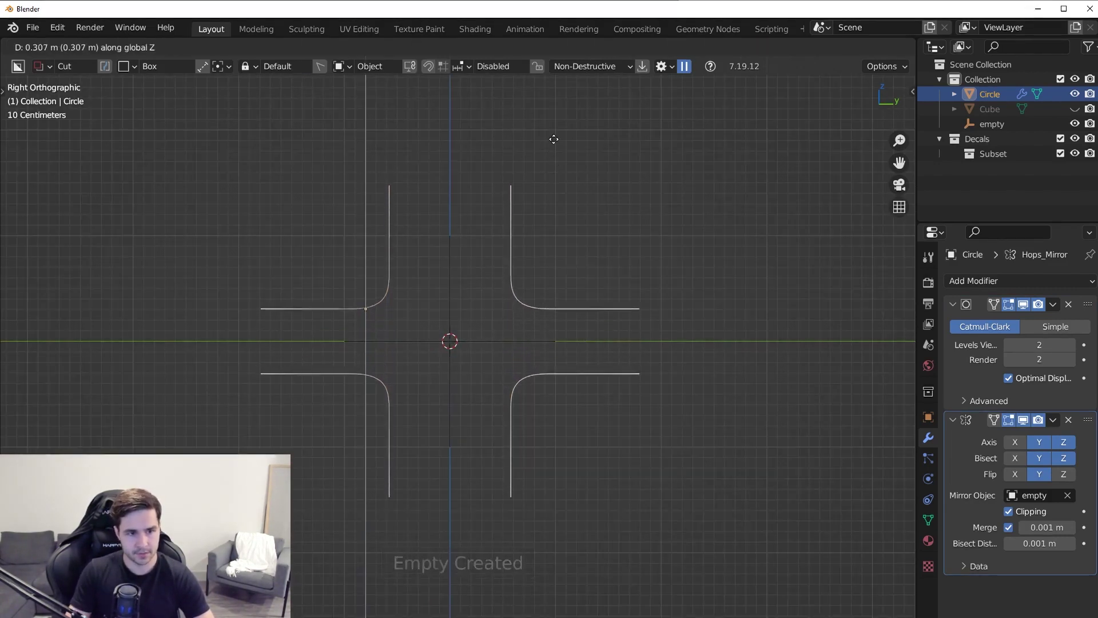
click(558, 123)
key(g)
key(y)
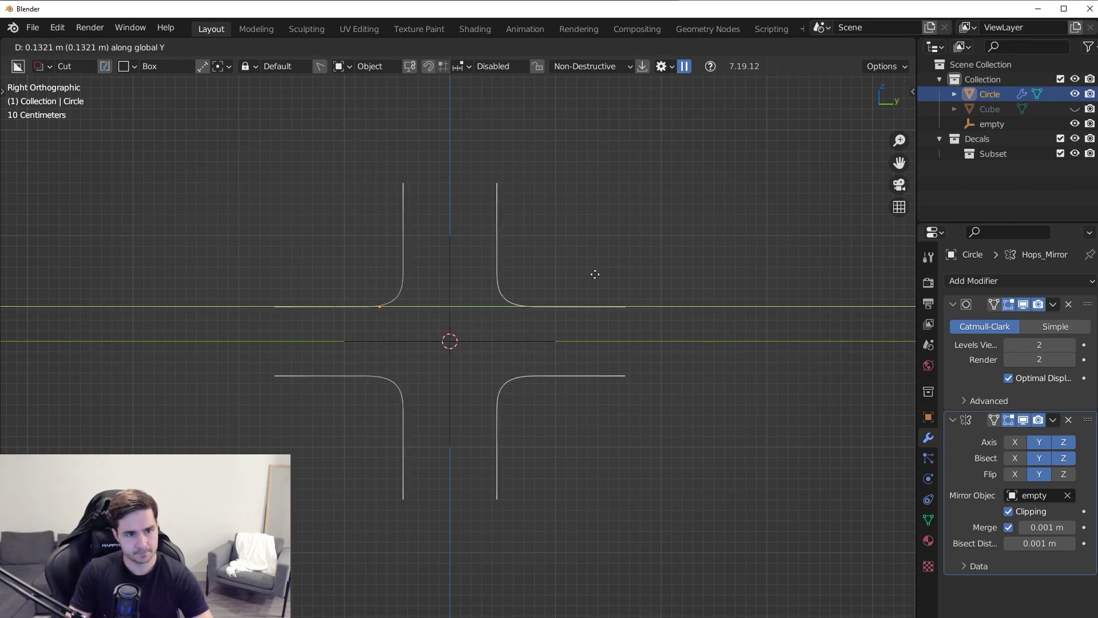
key(z)
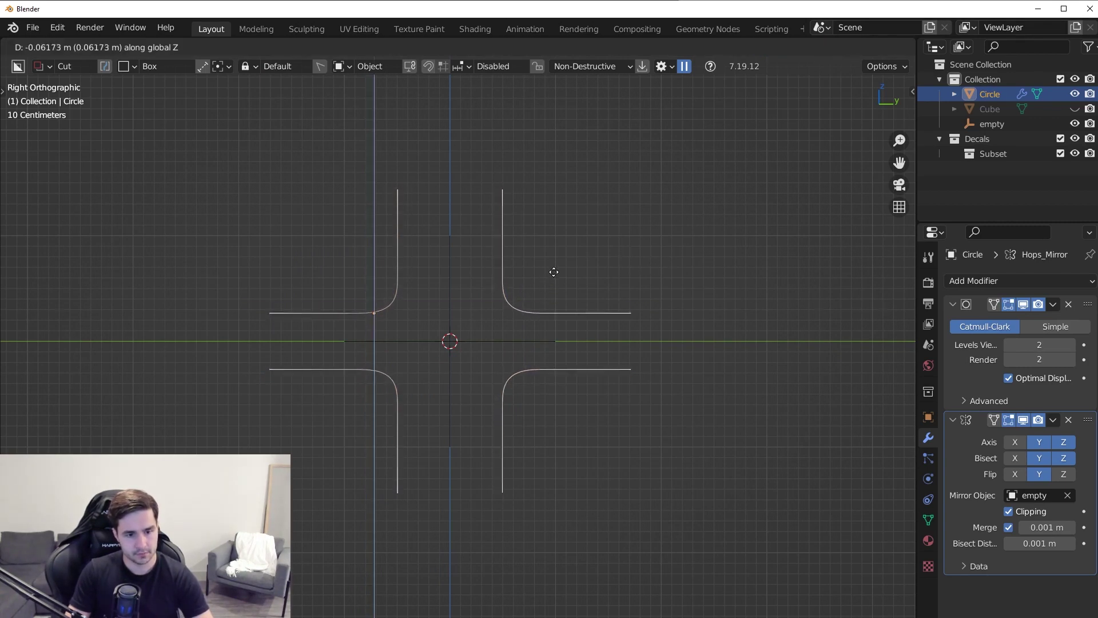
click(559, 272)
Nudge the loop a little further toward the centre along Y to even the gaps between the copies.
scroll(489, 234, up, 4)
scroll(393, 235, down, 3)
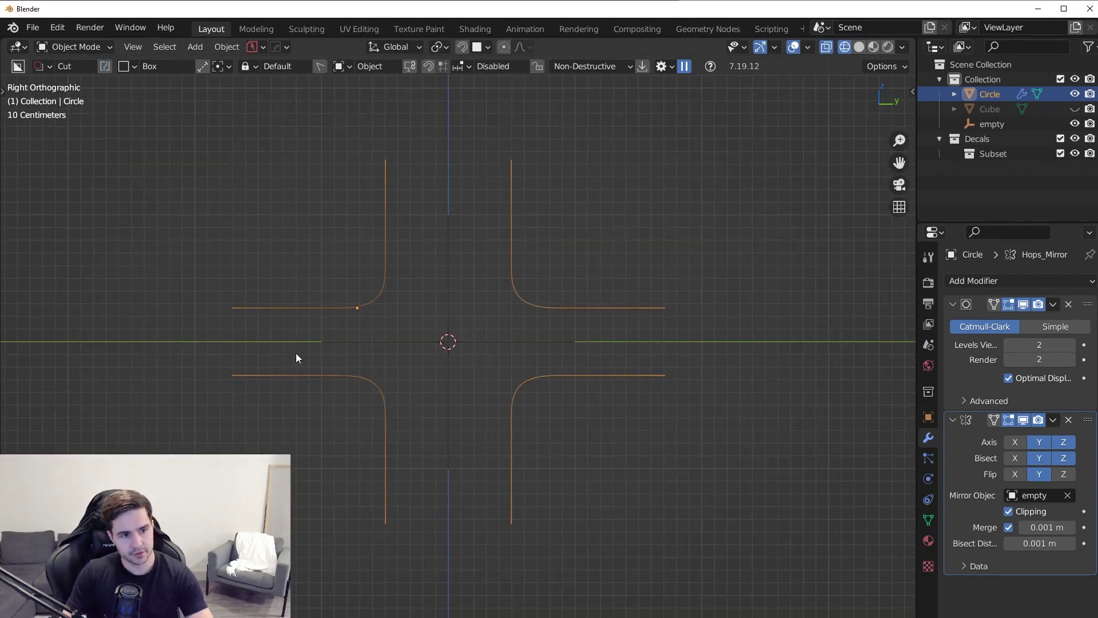
key(g)
key(y)
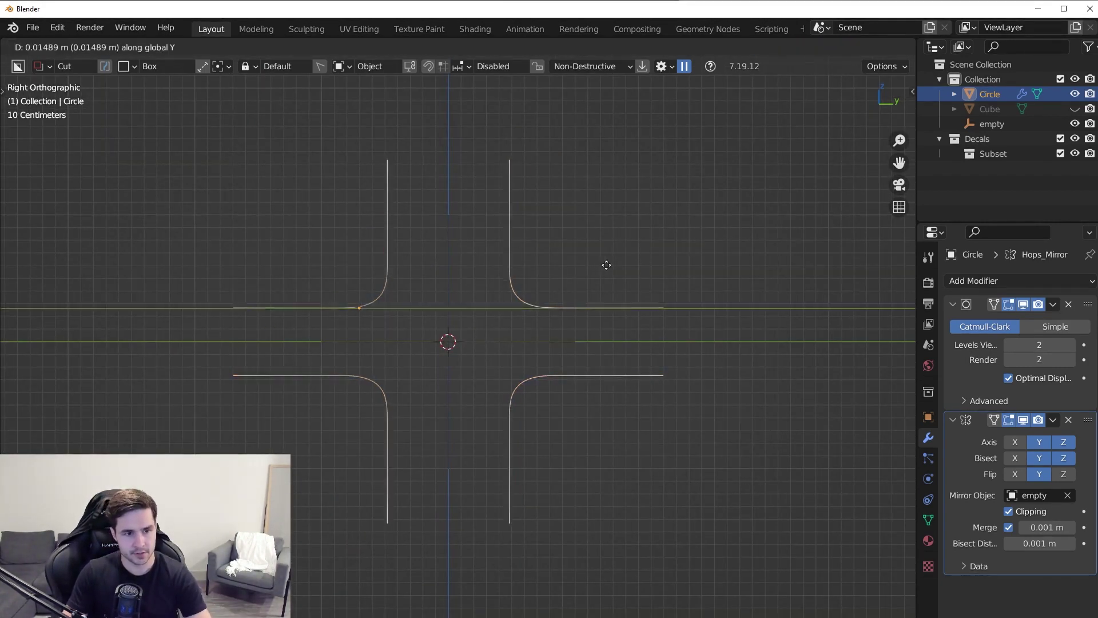
click(626, 267)
Apply the Mirror modifier so the four loops become editable geometry.
middle_drag(626, 266, 859, 324)
middle_drag(643, 349, 735, 314)
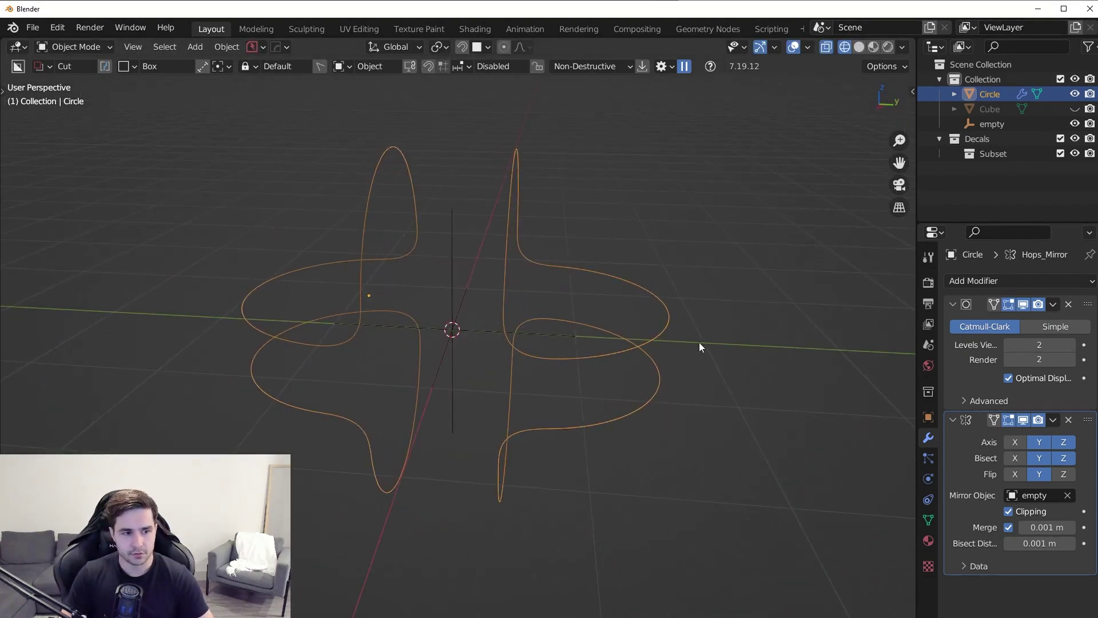
key(Tab)
middle_drag(549, 394, 578, 393)
key(Tab)
click(1053, 419)
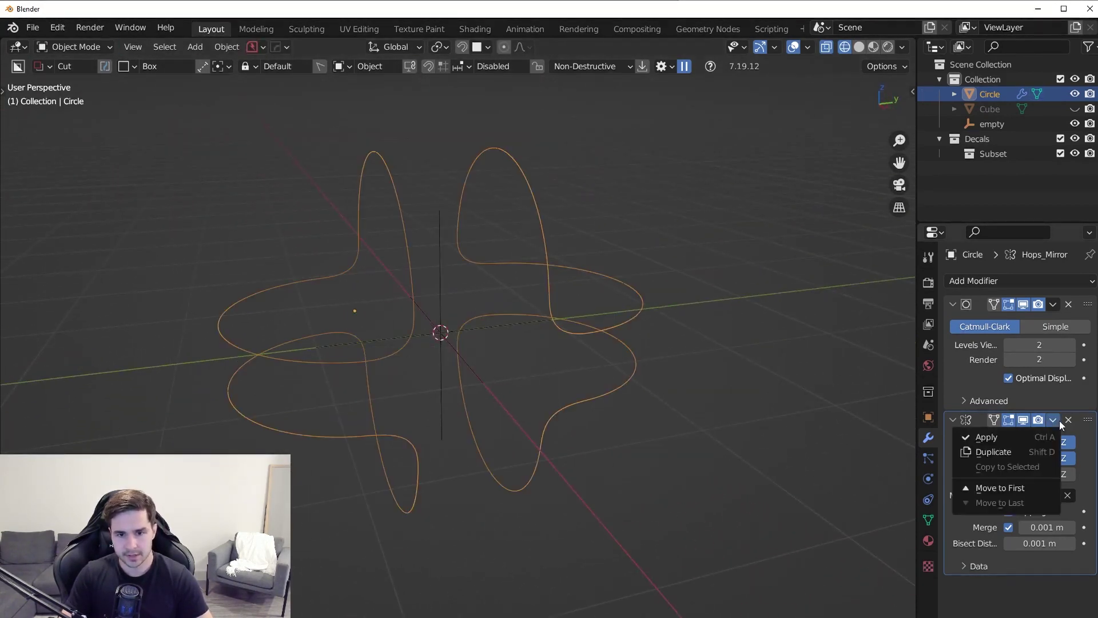
click(1028, 437)
Fill one face between two facing vertex pairs on the upper and lower loops of the negative Y side.
key(Tab)
middle_drag(574, 402, 571, 390)
middle_drag(730, 396, 406, 317)
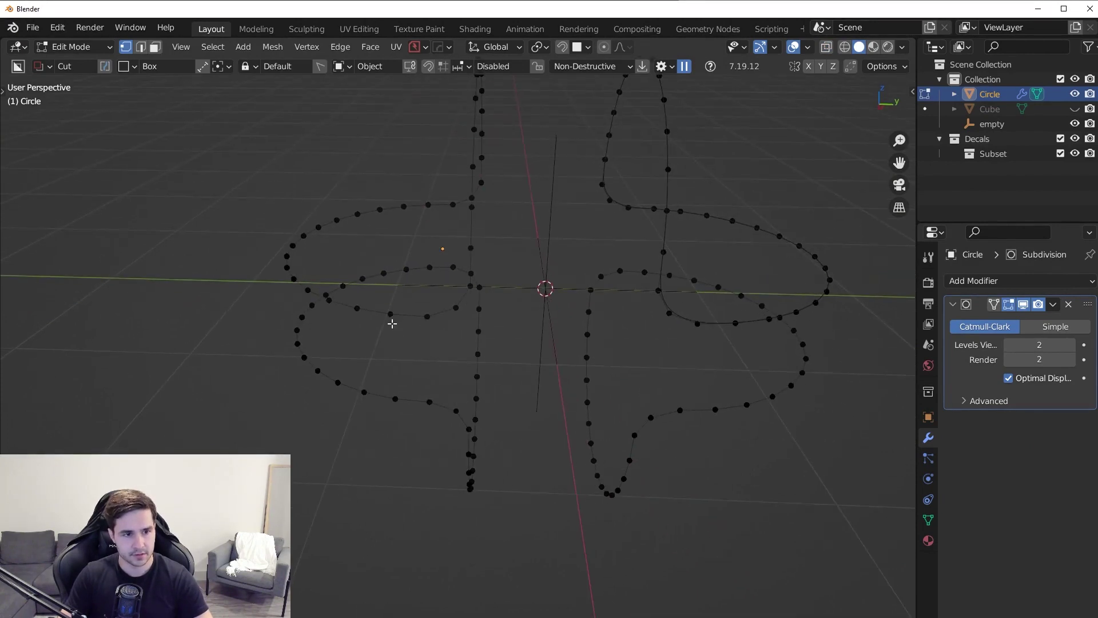
key(f)
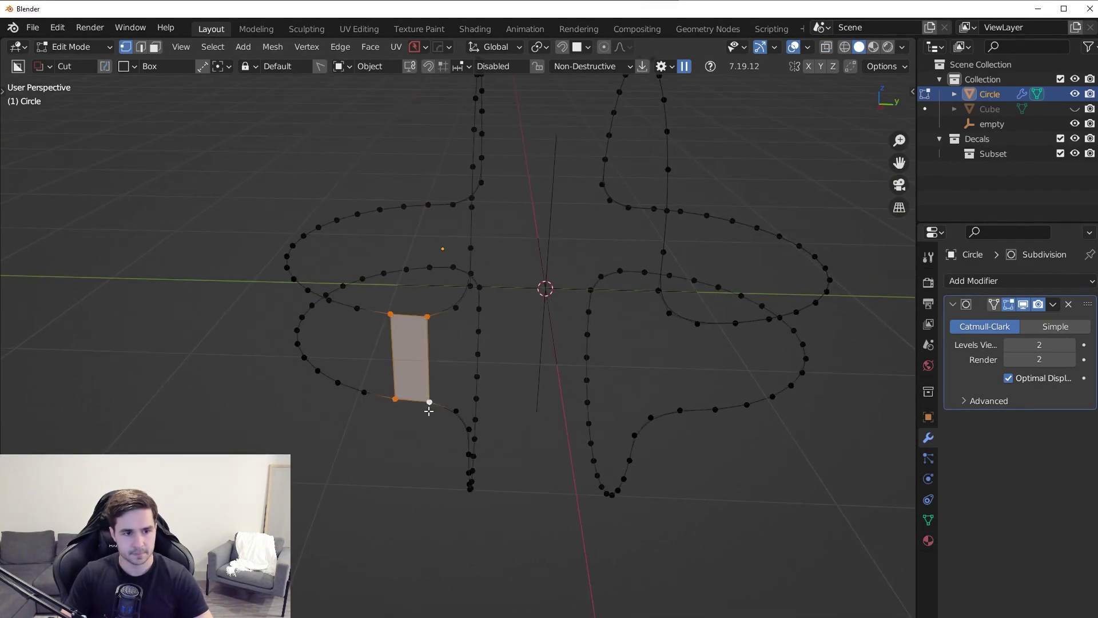
Starting from the new face's outer edge, fill repeatedly all the way around the two loops to form a closed band.
click(390, 314)
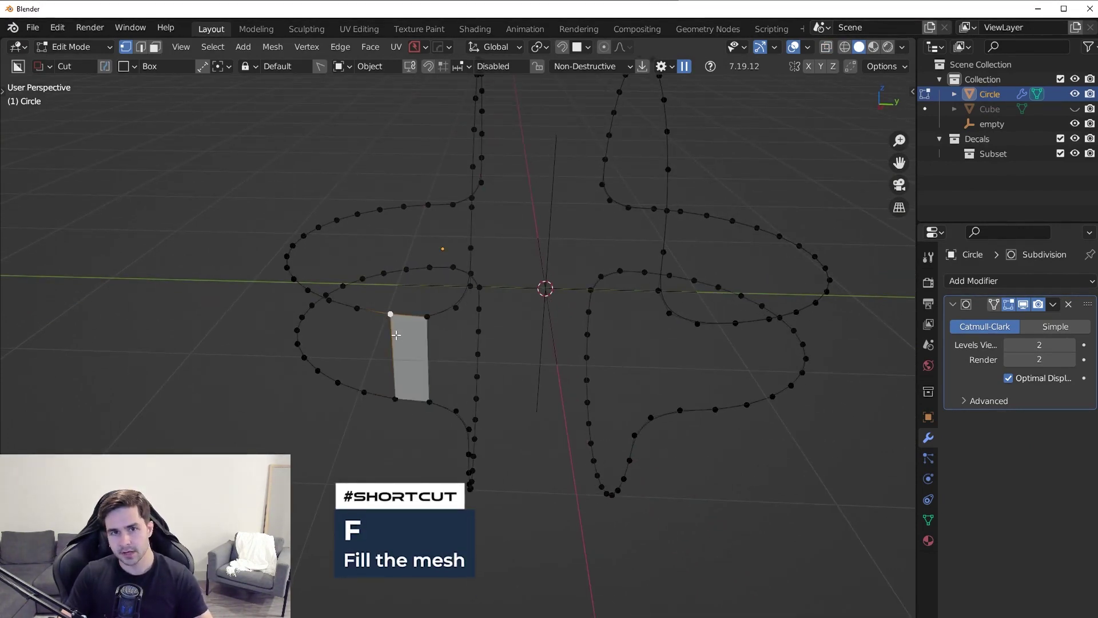
shift+click(394, 398)
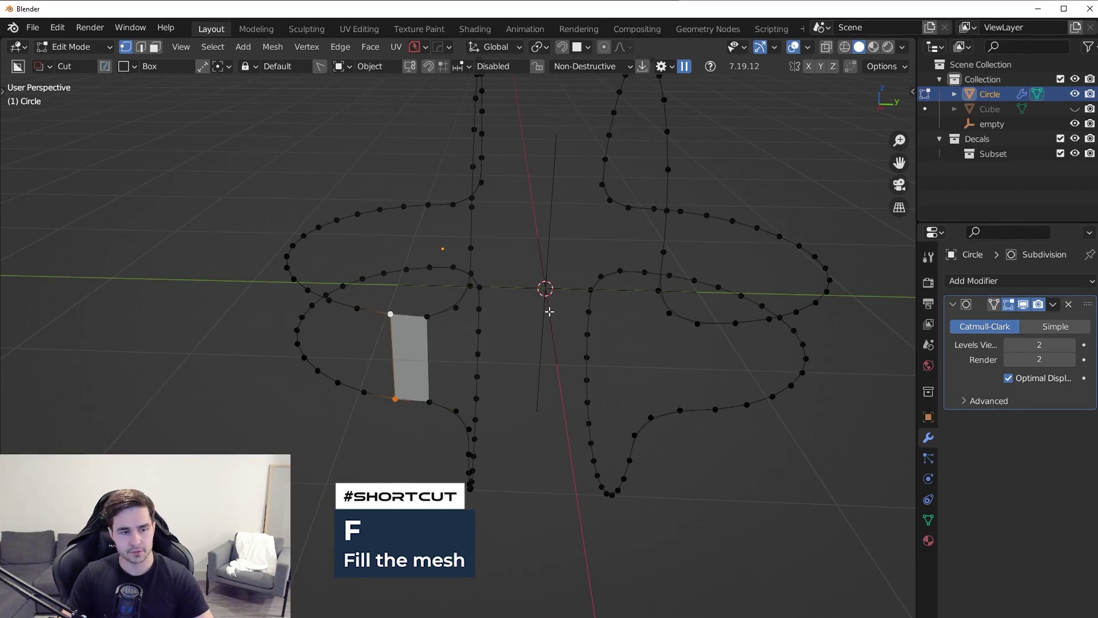
key(f)
key(f)
key(f)
key(f)
key(f)
key(f)
key(f)
key(f)
key(f)
key(f)
key(f)
key(f)
key(f)
key(f)
key(f)
key(f)
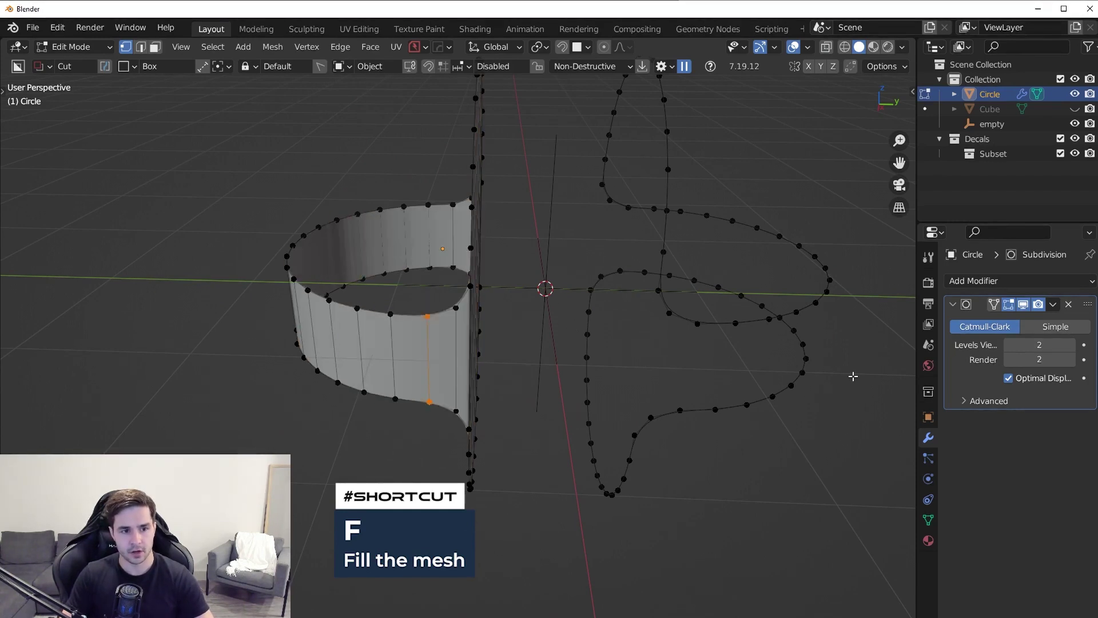
Try to symmetrize the filled band across Y about the object's present origin and undo it.
middle_drag(706, 372, 670, 368)
middle_drag(652, 303, 536, 333)
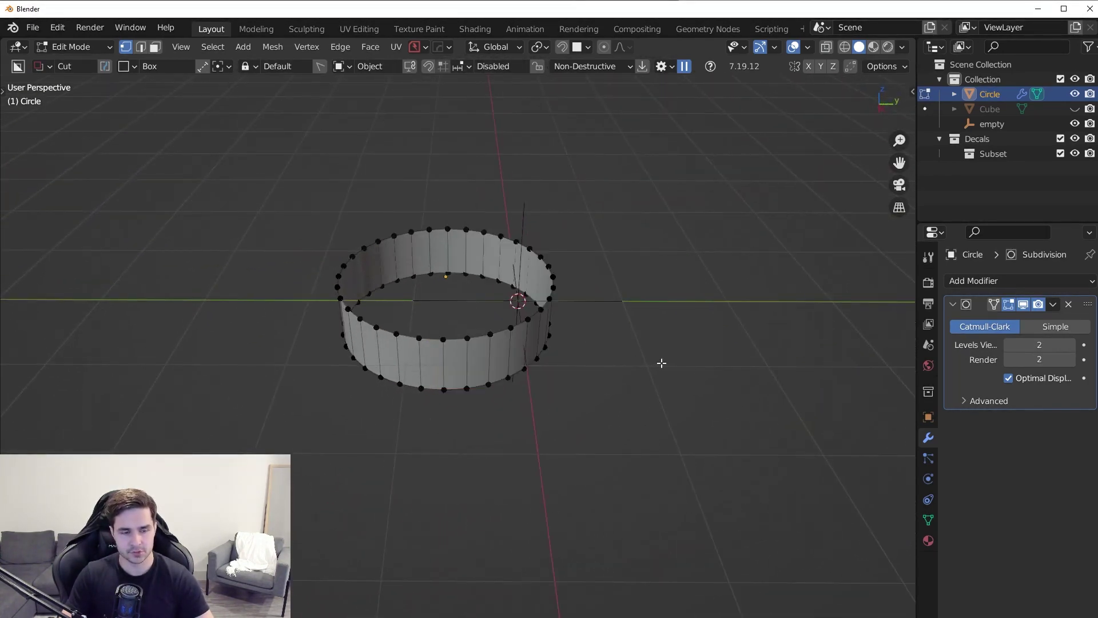
key(ctrl+z)
Set the object's origin to the 3D cursor at the world origin.
middle_drag(596, 327, 583, 358)
right_click(583, 358)
mouse_move(550, 406)
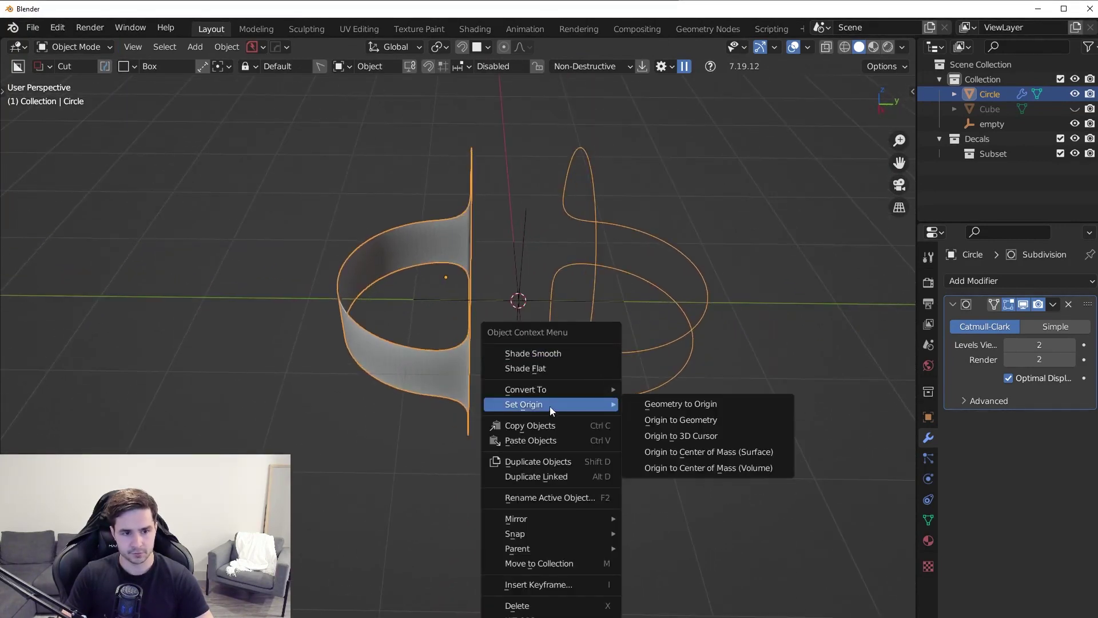
click(684, 434)
Symmetrize the mesh across Y so the opposite pair of loops is filled with faces as well.
key(Tab)
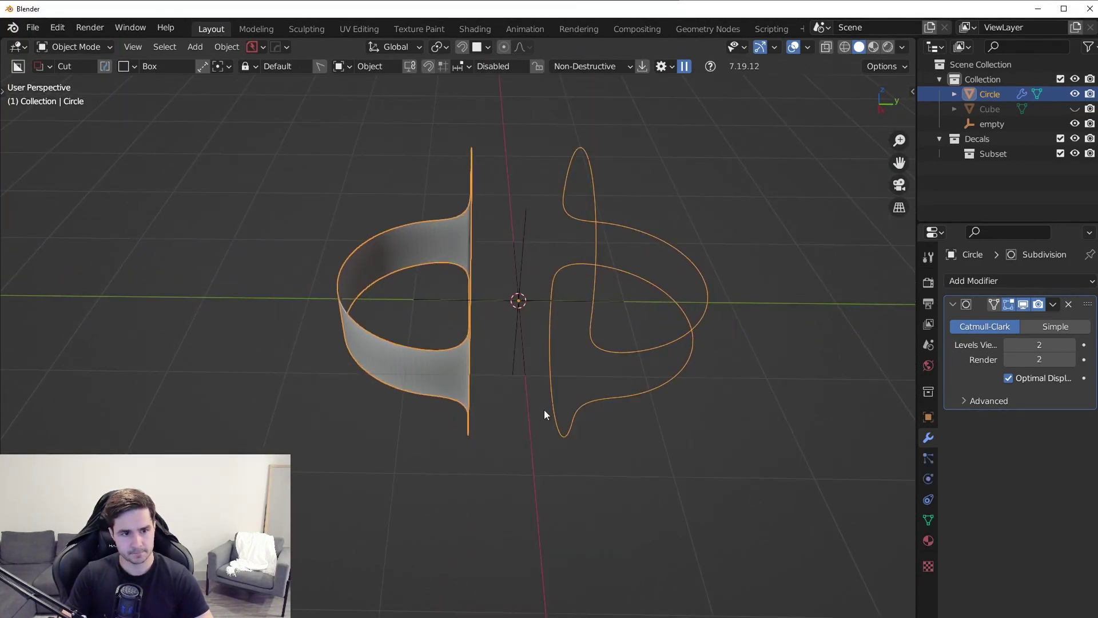
middle_drag(615, 401, 578, 431)
key(Tab)
scroll(390, 341, up, 3)
middle_drag(457, 360, 444, 315)
scroll(430, 295, down, 2)
Select all coplanar faces of the negative Y upright disc, merge them into one face and symmetrize the result across Y.
click(436, 281)
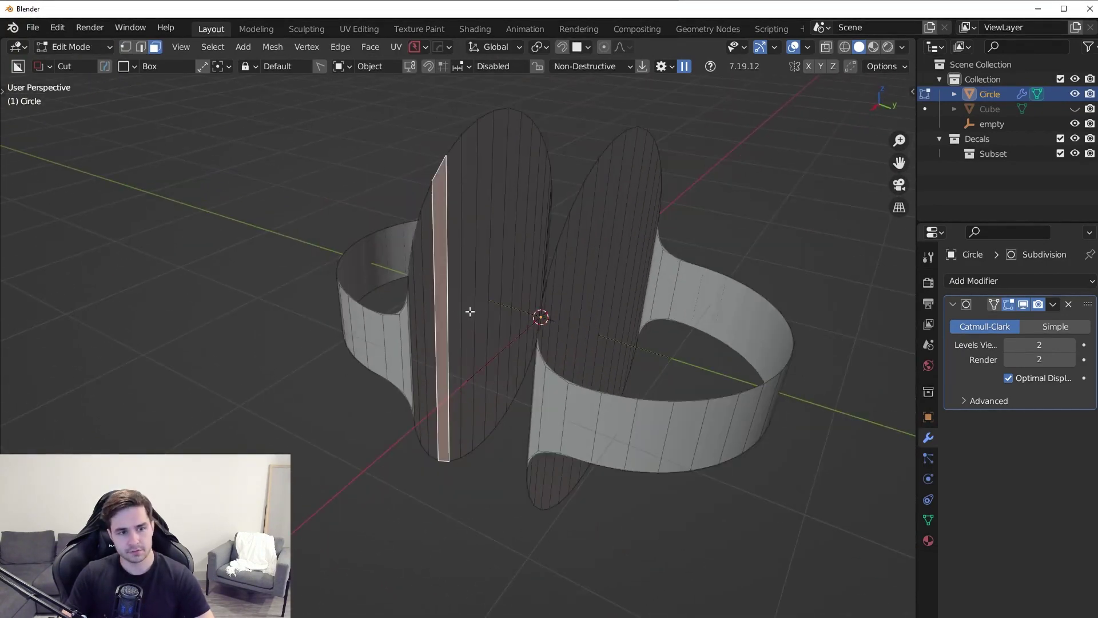
key(g)
right_click(555, 336)
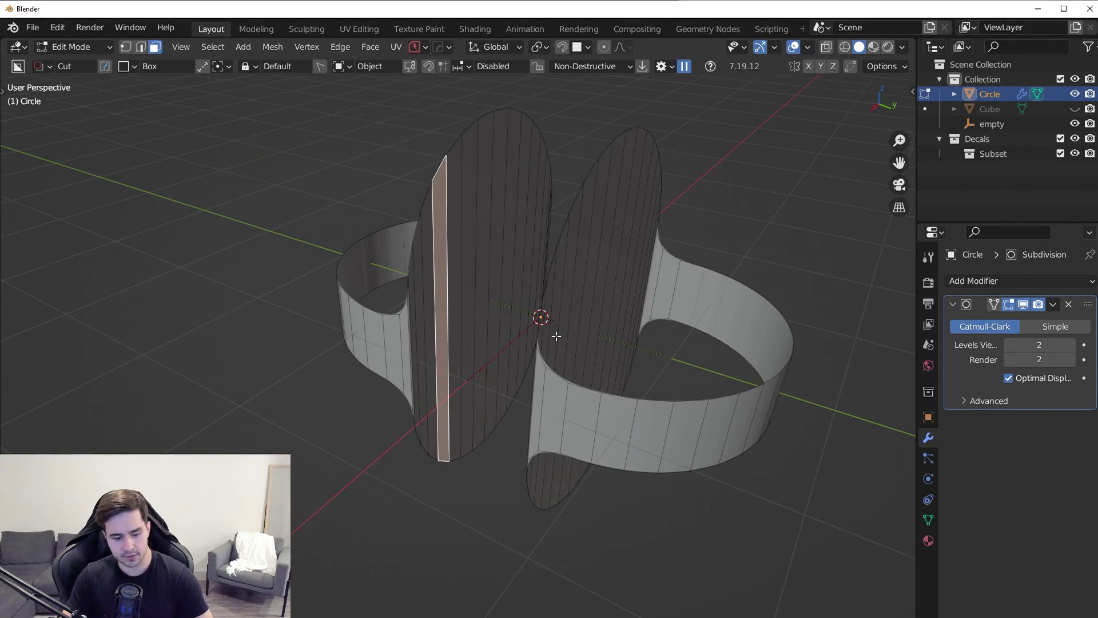
key(shift+g)
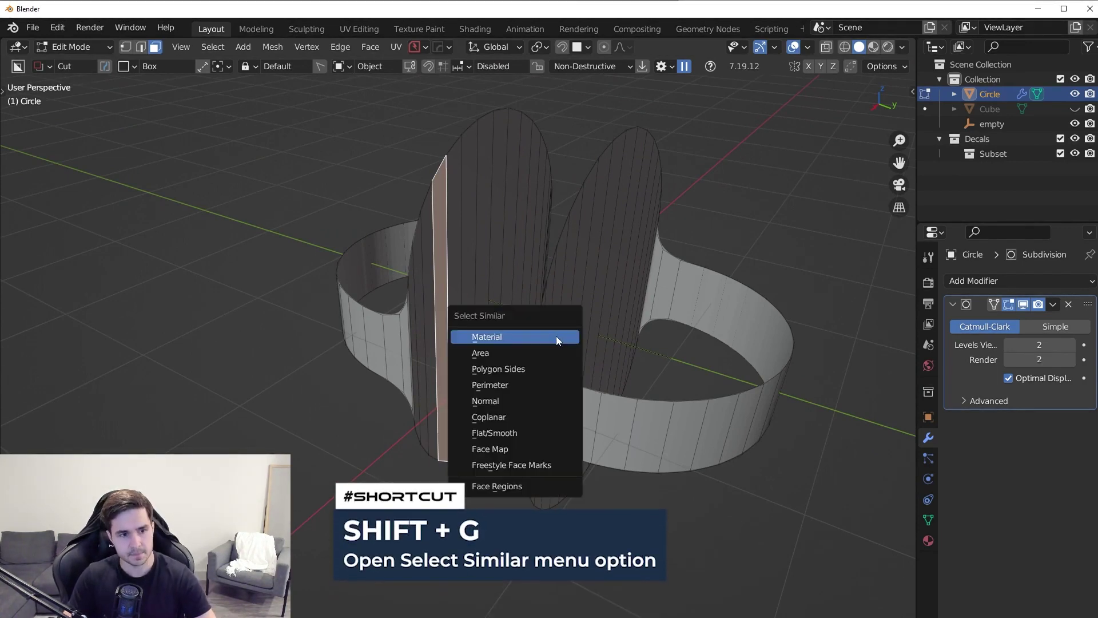
click(512, 418)
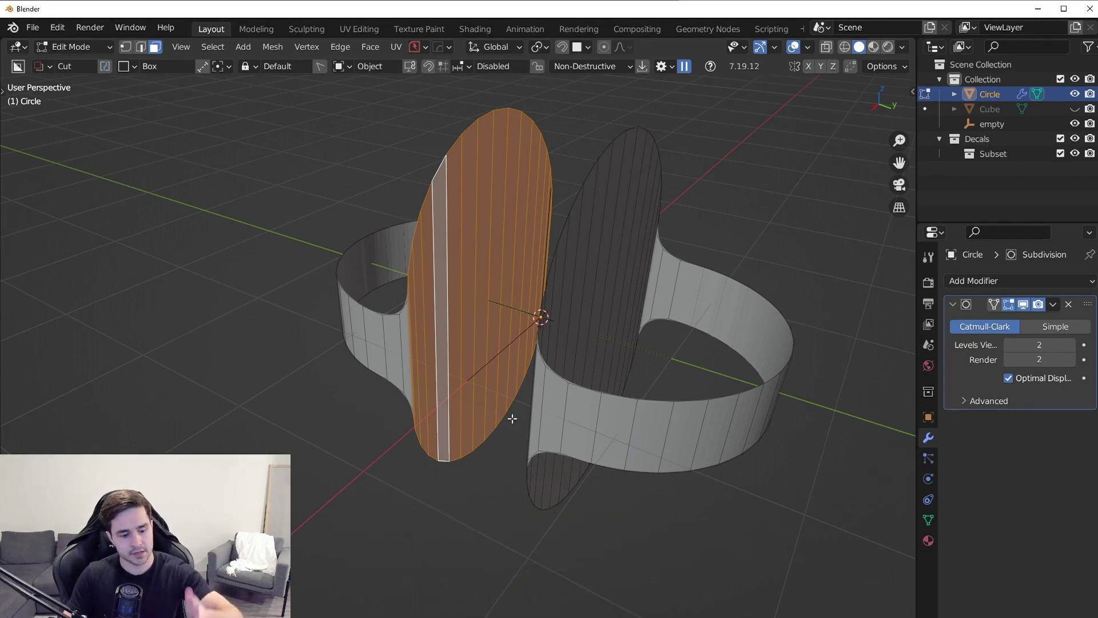
key(f)
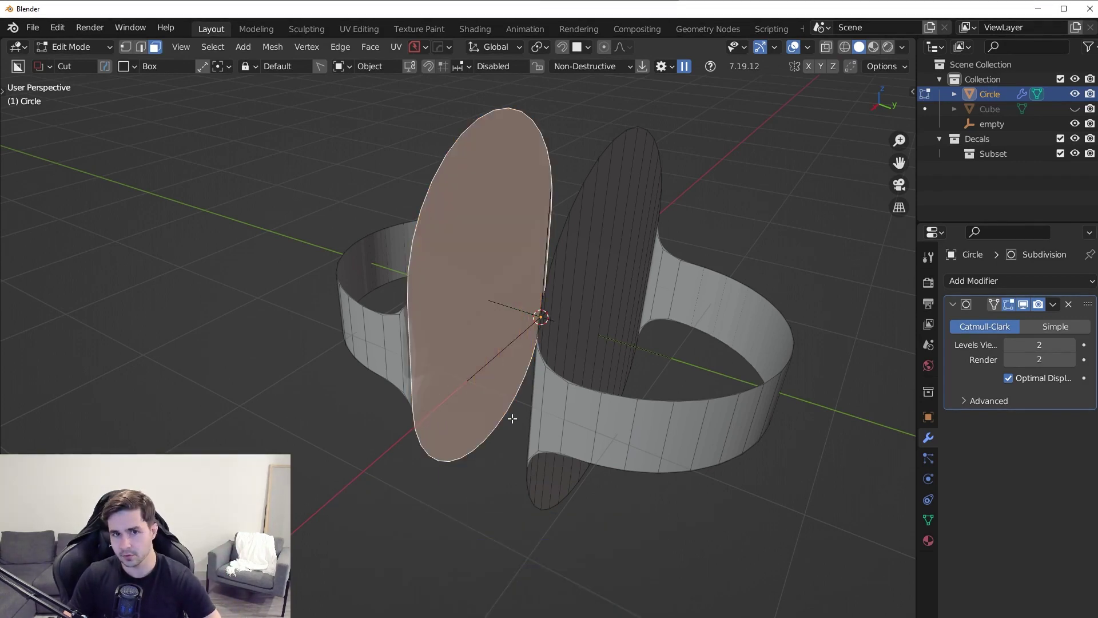
middle_drag(513, 418, 461, 317)
key(alt+x)
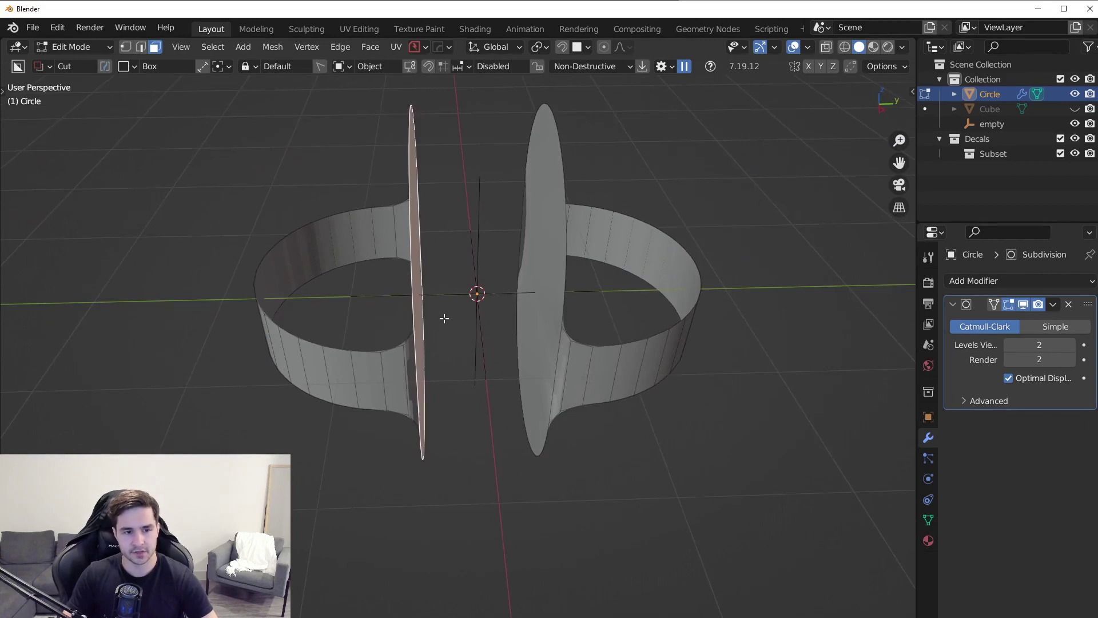
Extrude the disc face inward past the centre, remove its cap and symmetrize across Y to join both sides as one open band.
key(e)
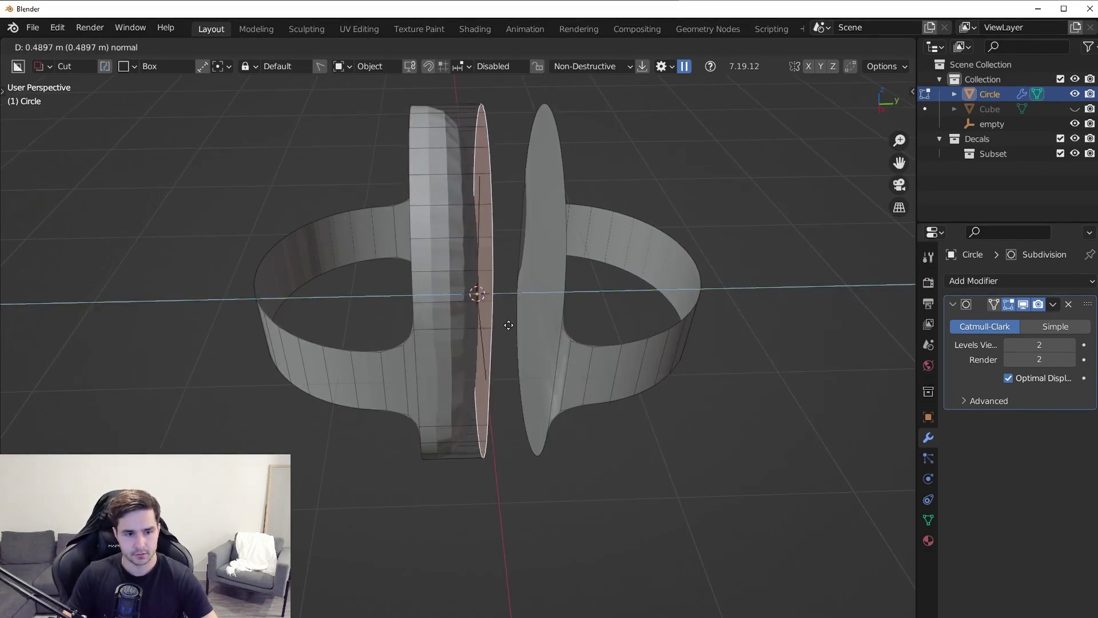
click(539, 326)
middle_drag(540, 326, 518, 303)
key(ctrl+z)
key(ctrl+z)
key(ctrl+z)
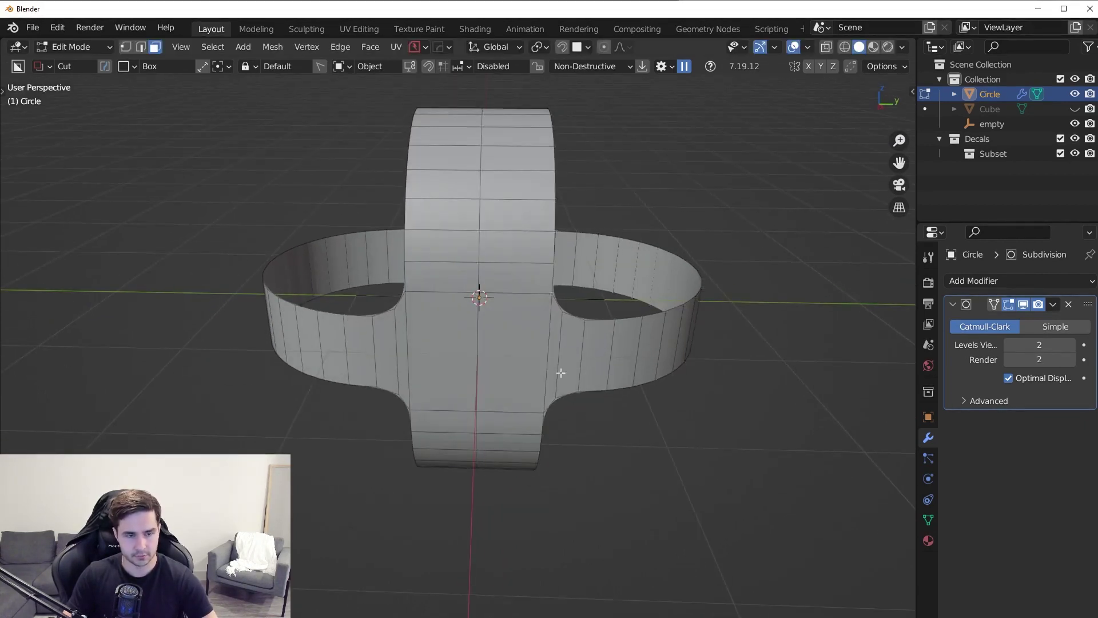
Shade the joined band object smooth and enable Auto Smooth at 30° in its normals settings.
middle_drag(553, 349, 448, 279)
key(Tab)
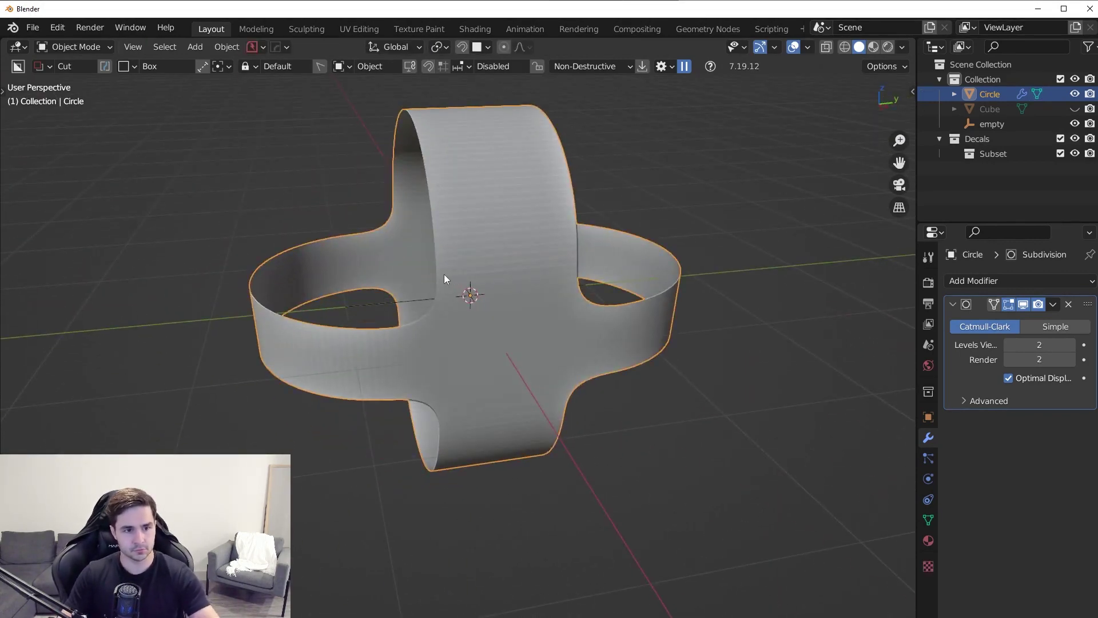
scroll(496, 245, down, 3)
middle_drag(497, 245, 640, 366)
scroll(536, 233, up, 3)
right_click(598, 214)
click(587, 215)
click(928, 520)
scroll(997, 561, down, 2)
middle_drag(875, 418, 97, 383)
Try to cap the upper opening on the negative Y side by filling faces progressively between its opposite borders.
key(Tab)
middle_drag(541, 404, 318, 219)
key(1)
middle_drag(312, 319, 252, 367)
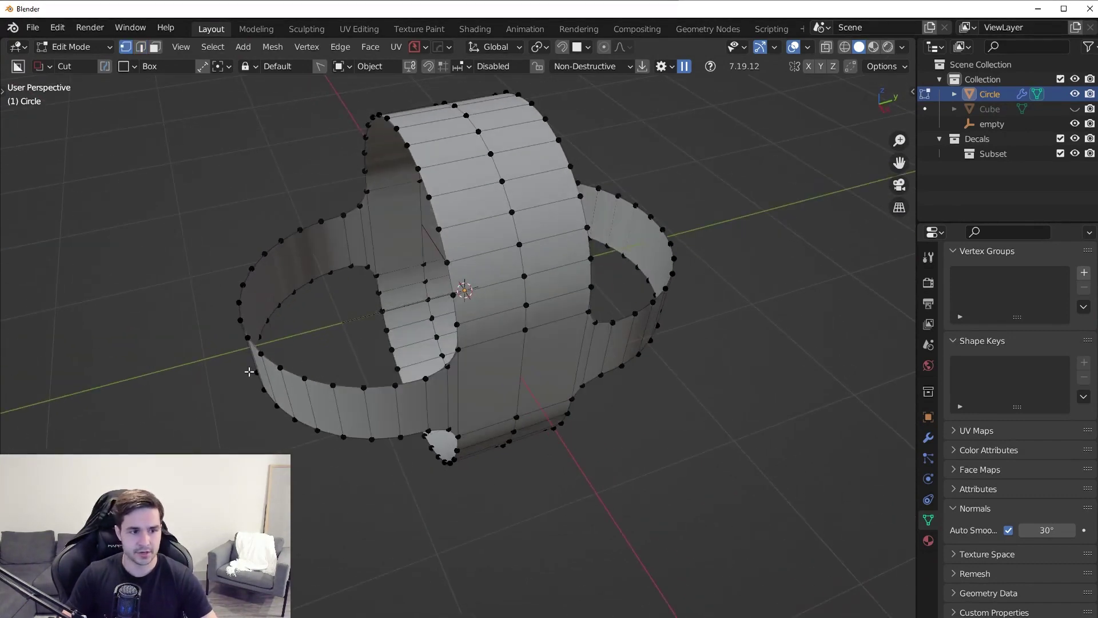
shift+click(305, 379)
key(f)
key(Tab)
click(303, 381)
click(287, 327)
key(f)
key(f)
key(f)
key(f)
key(f)
key(f)
key(f)
key(f)
key(f)
key(f)
key(f)
key(f)
key(f)
key(f)
mouse_move(478, 343)
middle_down()
mouse_move(512, 318)
mouse_move(581, 458)
middle_up()
scroll(532, 343, up, 2)
mouse_move(503, 321)
middle_down()
mouse_move(543, 289)
mouse_move(495, 331)
middle_up()
scroll(494, 332, up, 4)
scroll(494, 332, up, 3)
key(ctrl+z)
scroll(326, 261, down, 3)
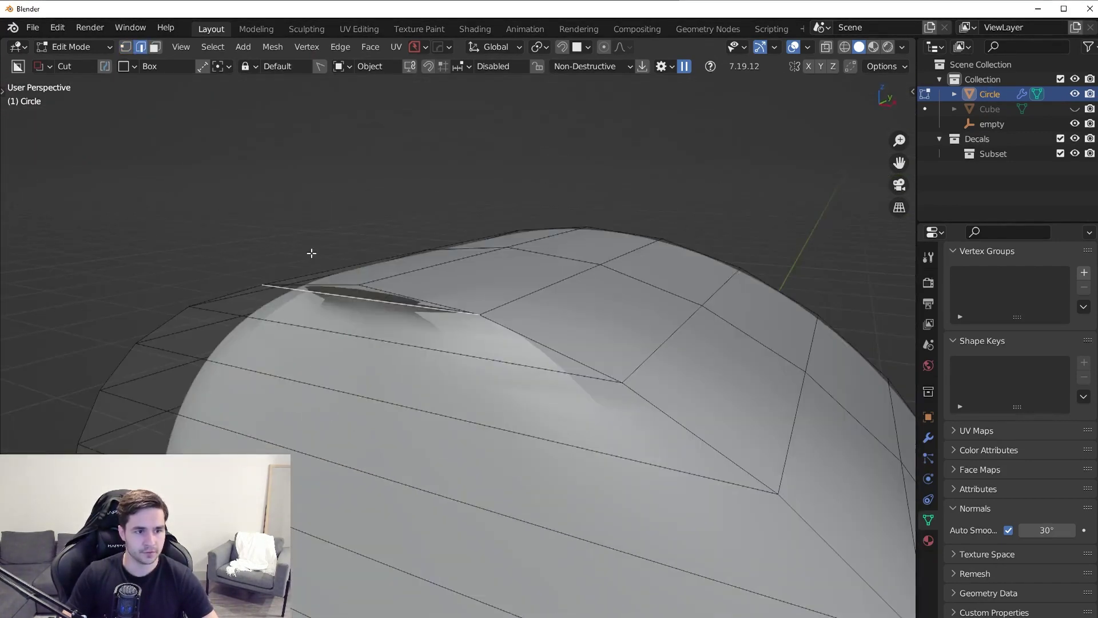
click(928, 438)
scroll(476, 307, up, 2)
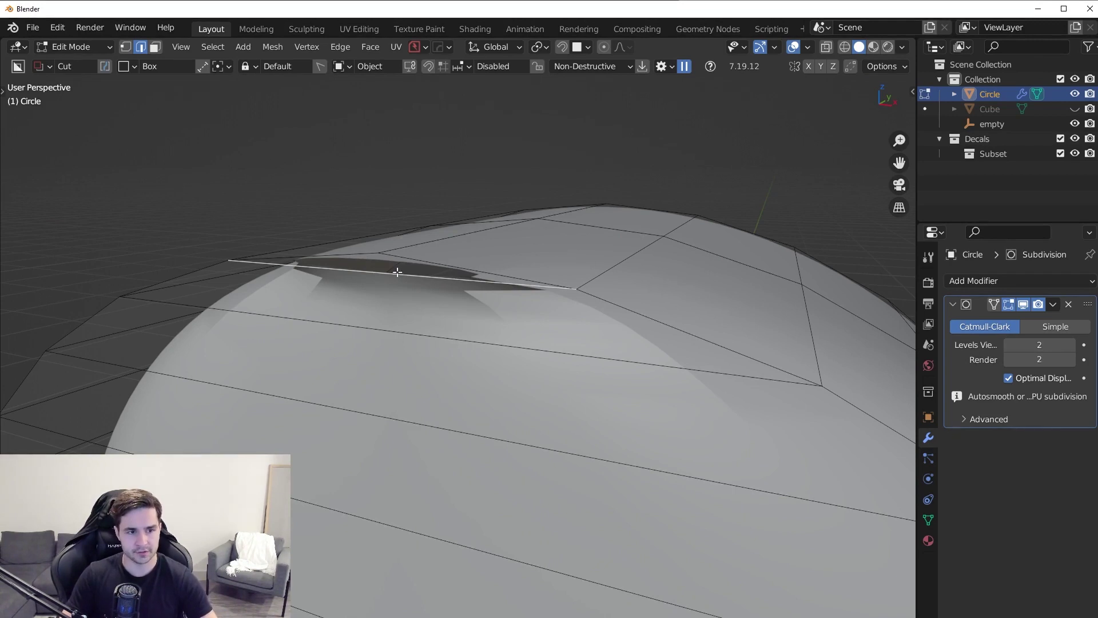
key(f)
key(3)
click(372, 266)
Undo the whole run of face fills on the upper negative Y opening.
key(ctrl+z)
key(ctrl+z)
key(ctrl+z)
key(ctrl+z)
scroll(562, 321, down, 4)
scroll(562, 320, down, 5)
key(ctrl+z)
key(ctrl+z)
key(ctrl+z)
key(ctrl+z)
key(ctrl+z)
key(ctrl+z)
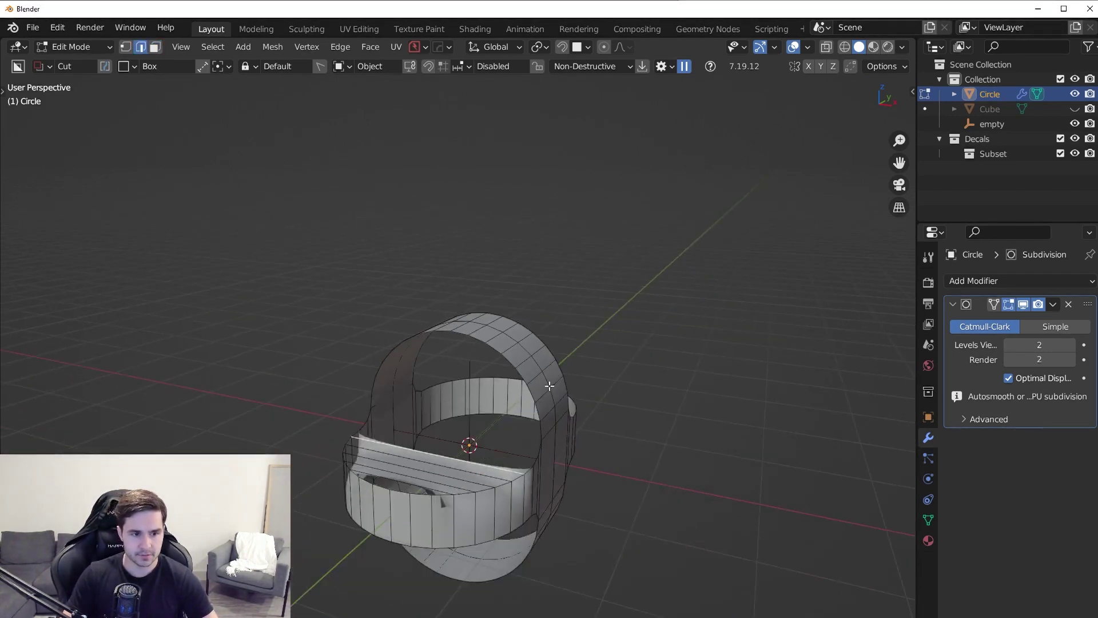
key(ctrl+z)
middle_drag(515, 421, 480, 443)
scroll(498, 422, up, 4)
key(ctrl+z)
Try to fill a single face between two opposite border edges near the outer end of the horizontal loop.
middle_drag(544, 415, 538, 406)
middle_drag(368, 458, 373, 405)
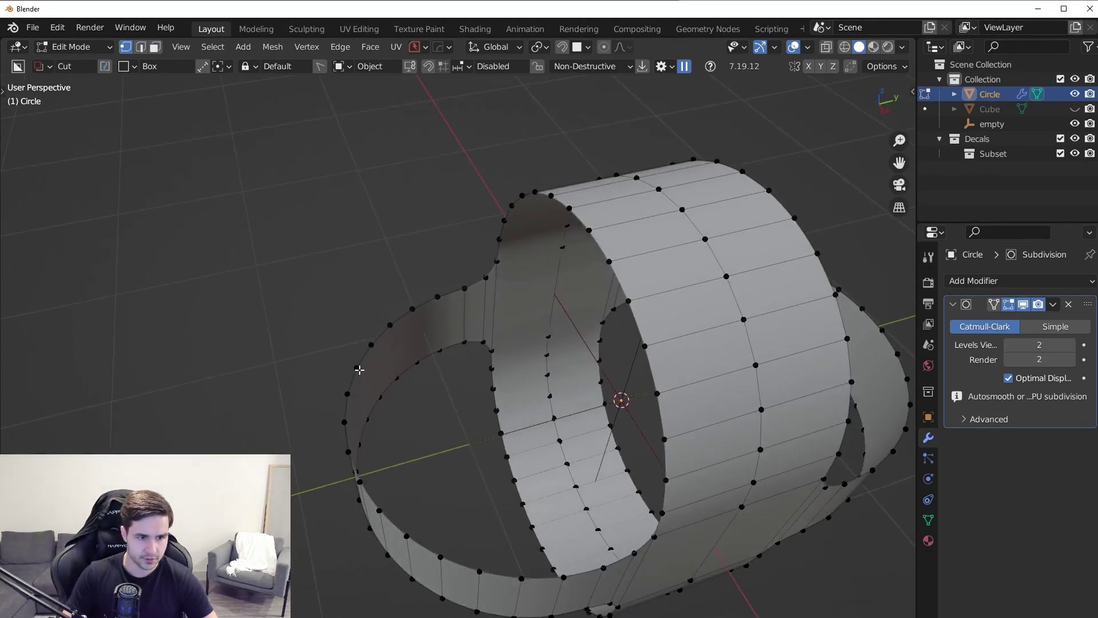
key(f)
key(ctrl+z)
key(Tab)
click(380, 514)
click(387, 460)
key(f)
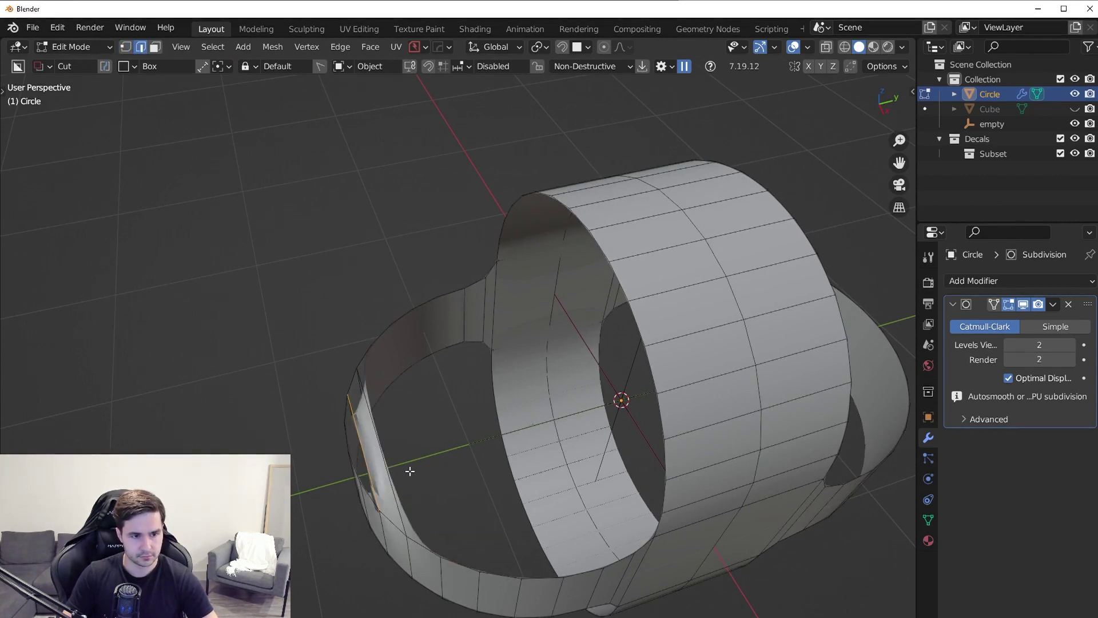
key(ctrl+z)
Select opposite border vertices near the horizontal loop's outer end and fill successive faces across the upper negative Y opening.
key(Tab)
click(342, 337)
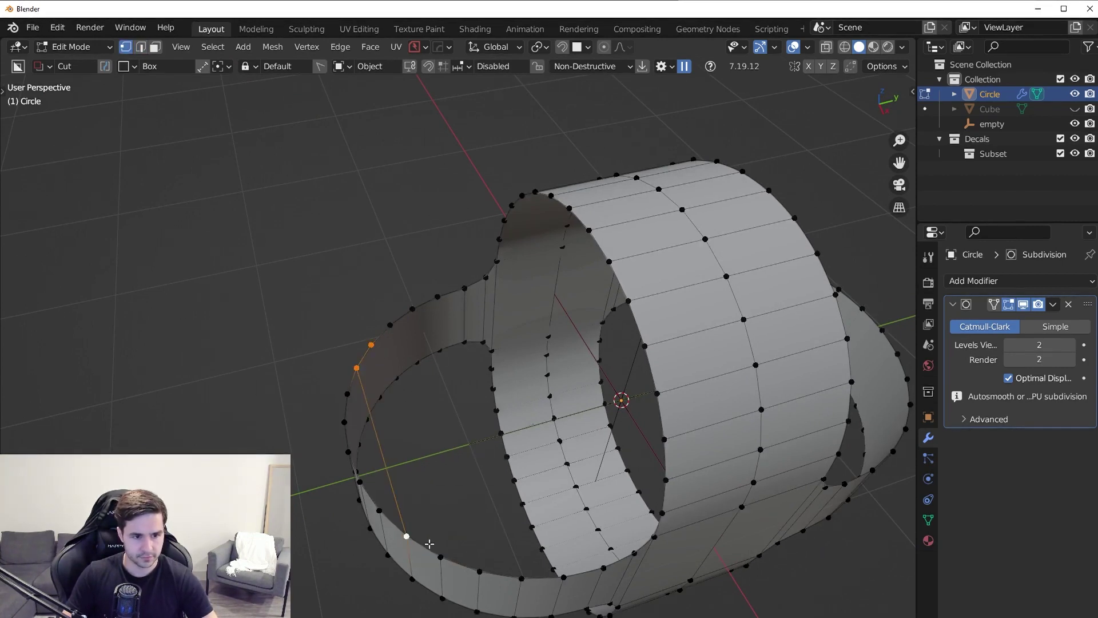
shift+click(435, 550)
key(f)
middle_drag(566, 474, 605, 458)
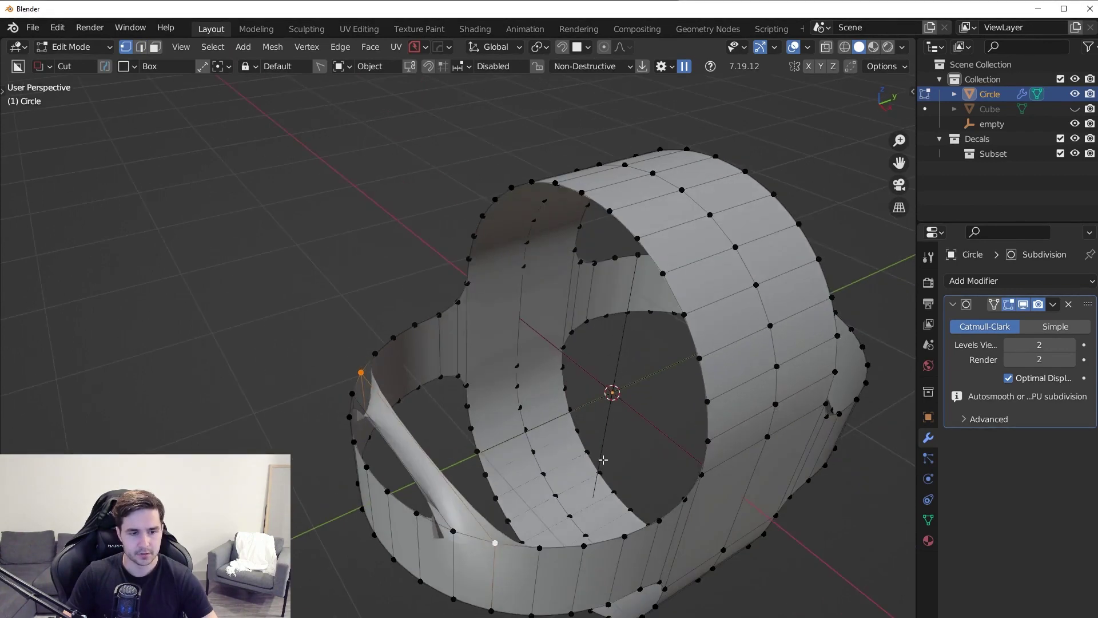
key(f)
key(f)
key(f)
key(f)
key(f)
key(f)
key(f)
key(f)
key(f)
key(f)
Cut a centre edge loop across the new faces and fill the remaining gaps at both ends of the opening.
shift+middle_drag(700, 359, 454, 277)
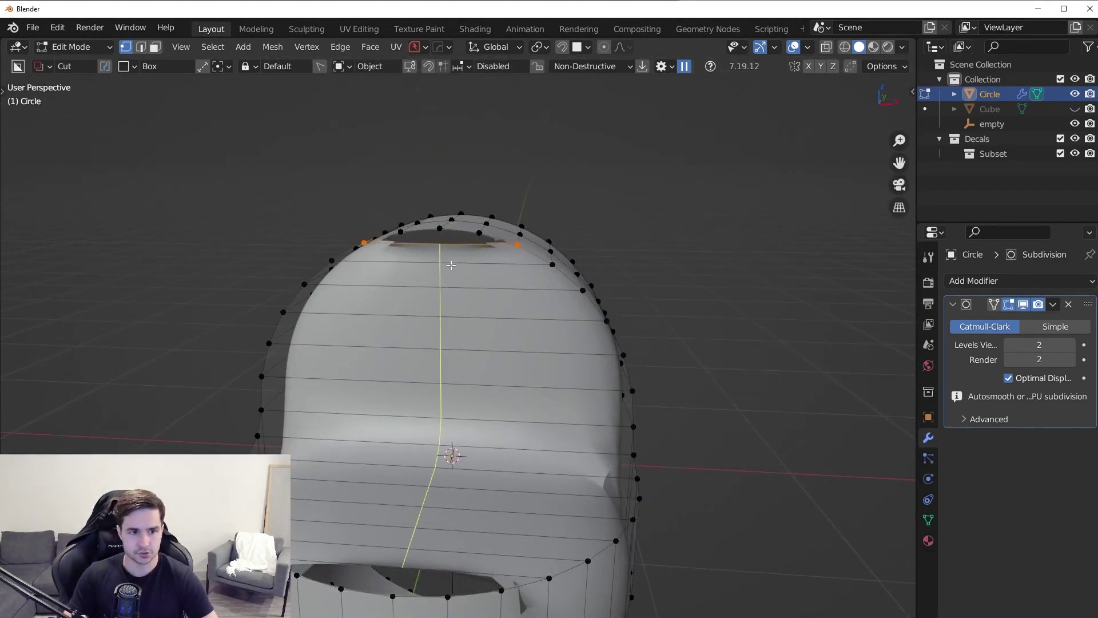
alt+click(451, 265)
middle_drag(451, 265, 379, 355)
click(373, 355)
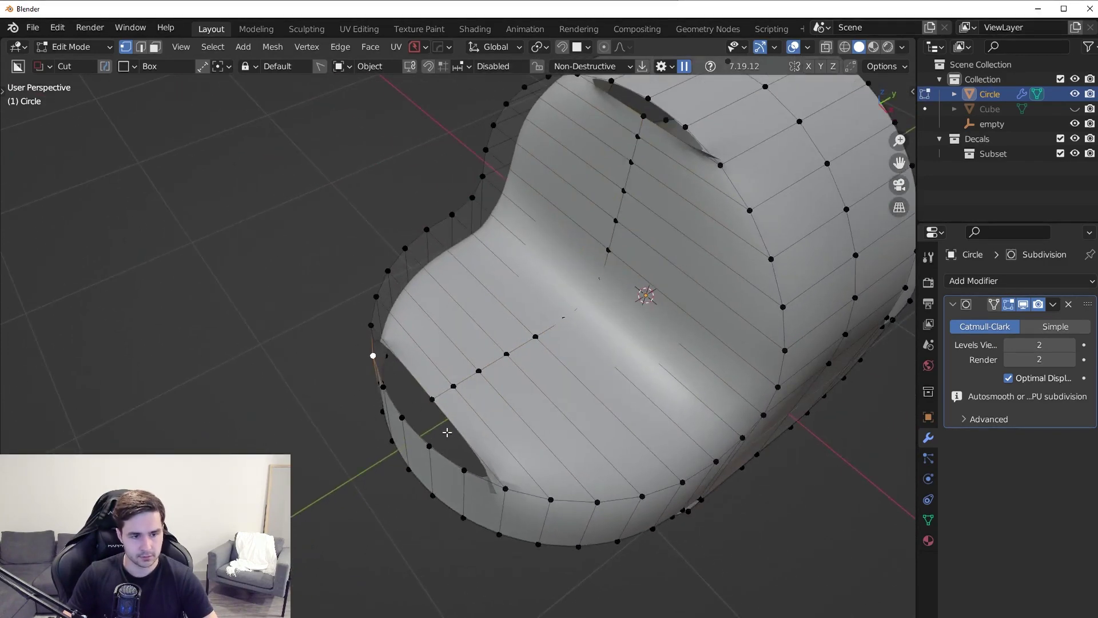
middle_drag(458, 434, 490, 417)
shift+click(409, 431)
middle_drag(627, 453, 449, 144)
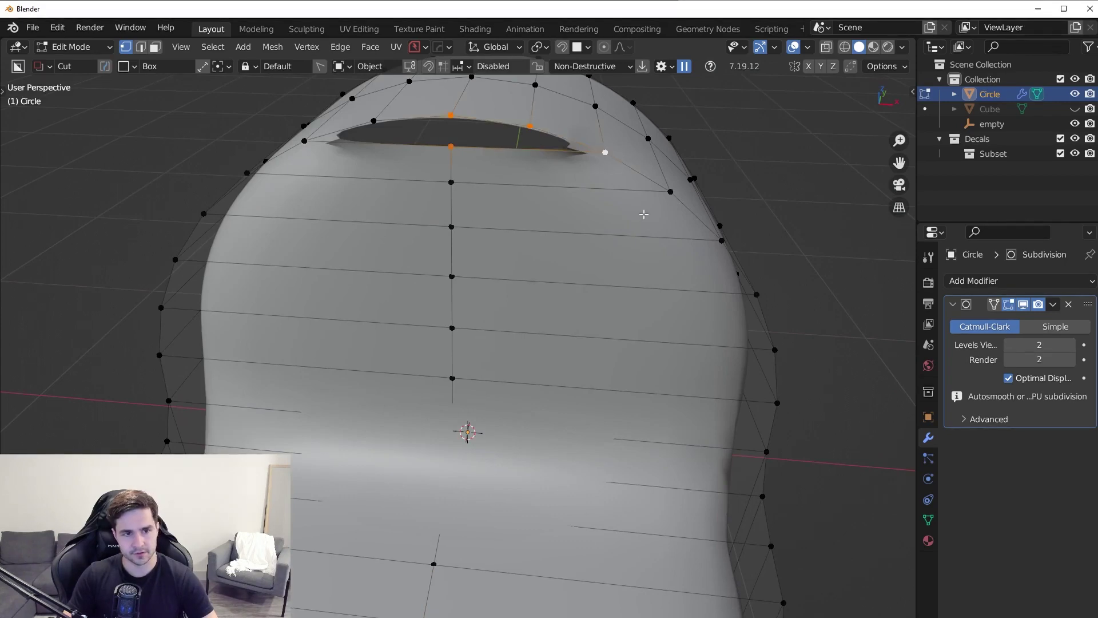
scroll(644, 221, down, 5)
middle_drag(579, 433, 572, 433)
key(Tab)
middle_drag(572, 351, 564, 350)
key(Tab)
key(2)
scroll(510, 517, up, 3)
shift+middle_drag(509, 517, 489, 426)
key(Tab)
click(509, 431)
click(455, 429)
key(Tab)
click(416, 434)
Select the border edge loop around the filled opening and crease it to keep the rim sharp.
key(2)
scroll(581, 451, down, 1)
middle_drag(601, 469, 578, 351)
shift+middle_drag(667, 318, 521, 200)
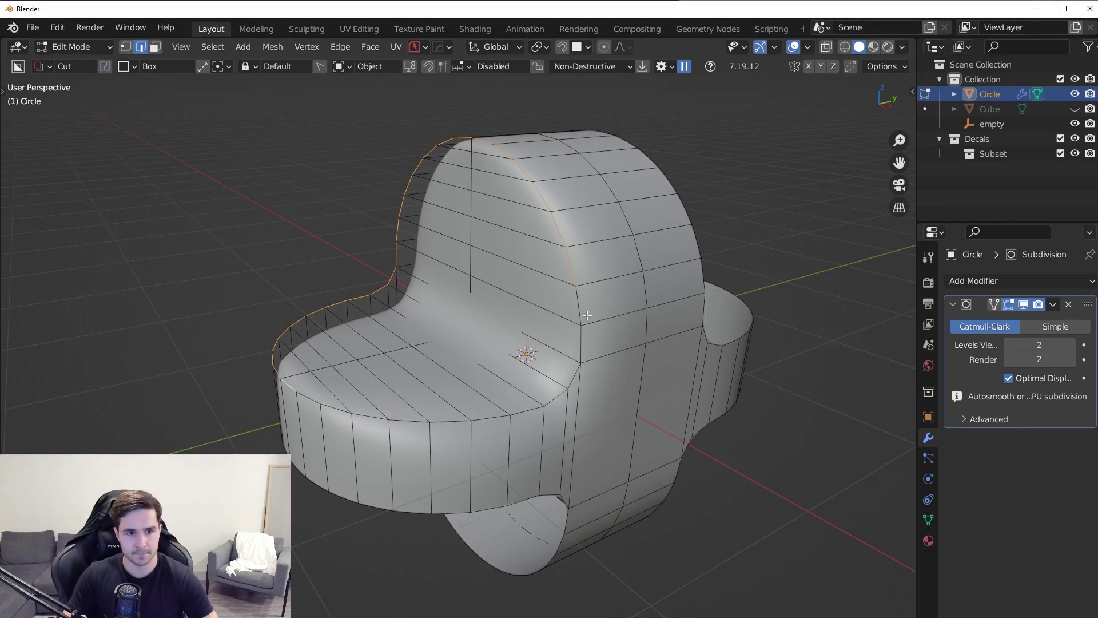
key(shift+e)
key(Return)
key(Tab)
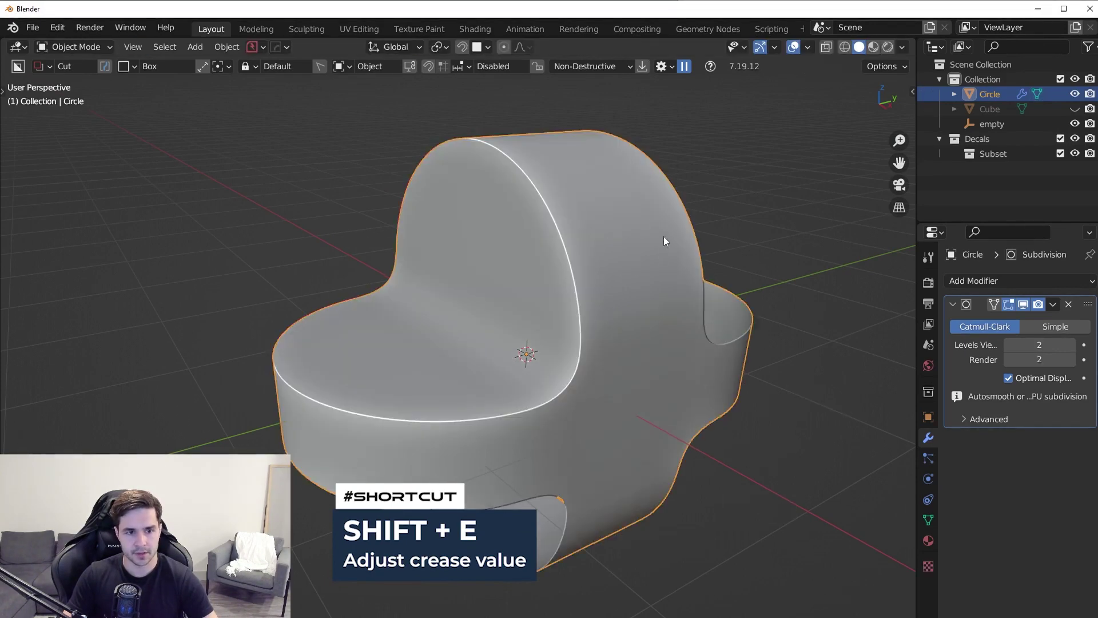
Symmetrize the mesh across Y and Z so all four openings get the filled faces and creased rims.
middle_drag(661, 248, 626, 362)
key(Tab)
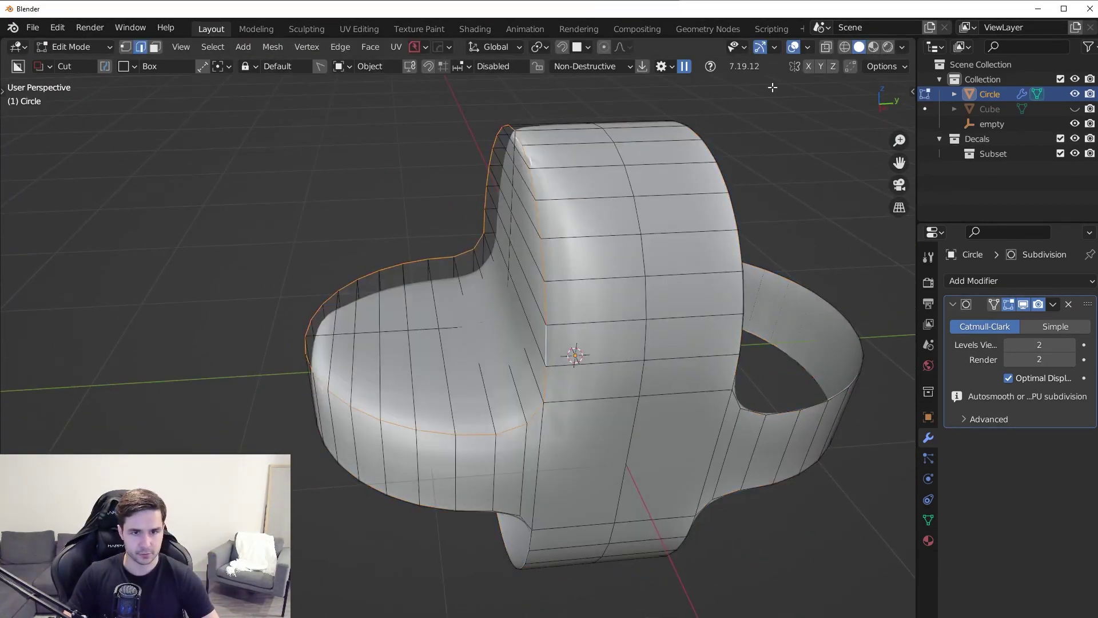
key(shift+alt+z)
key(ctrl+z)
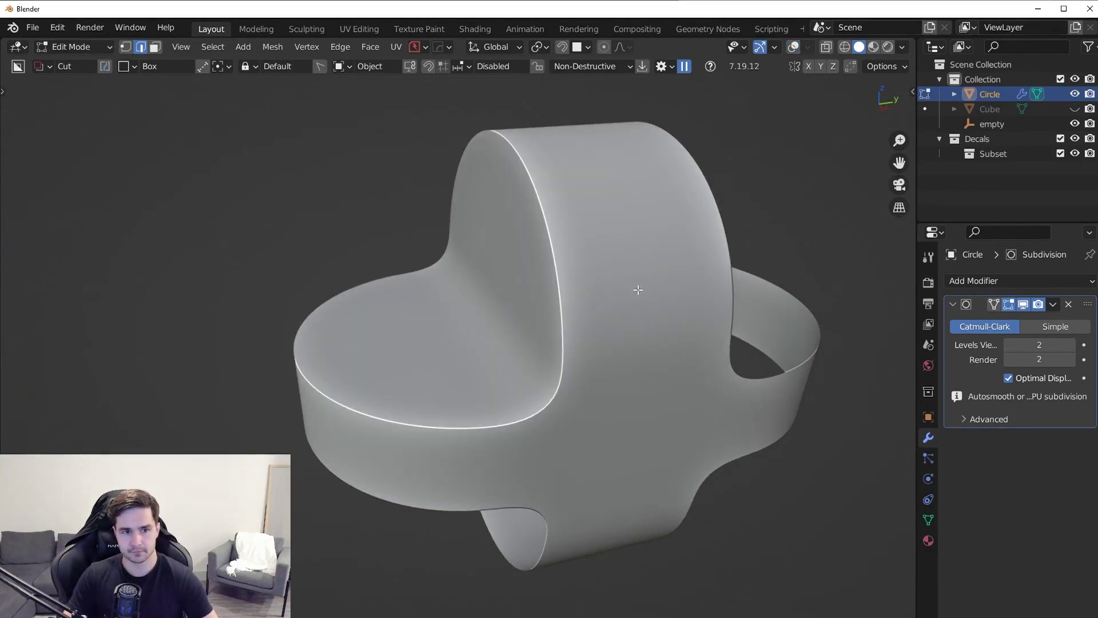
scroll(637, 311, down, 3)
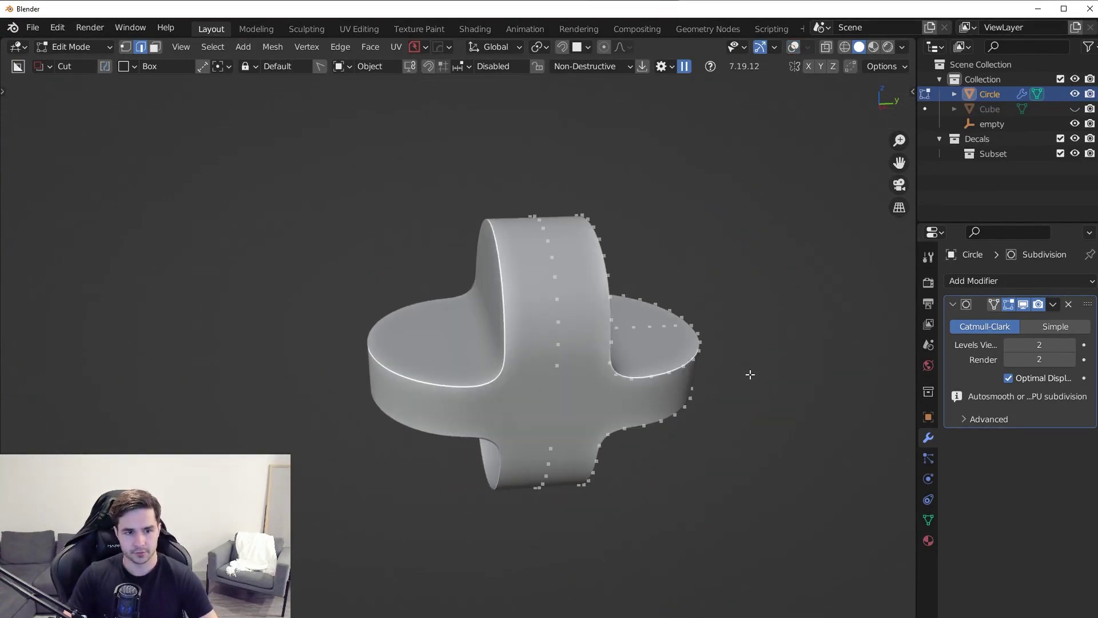
middle_drag(575, 232, 579, 255)
click(793, 47)
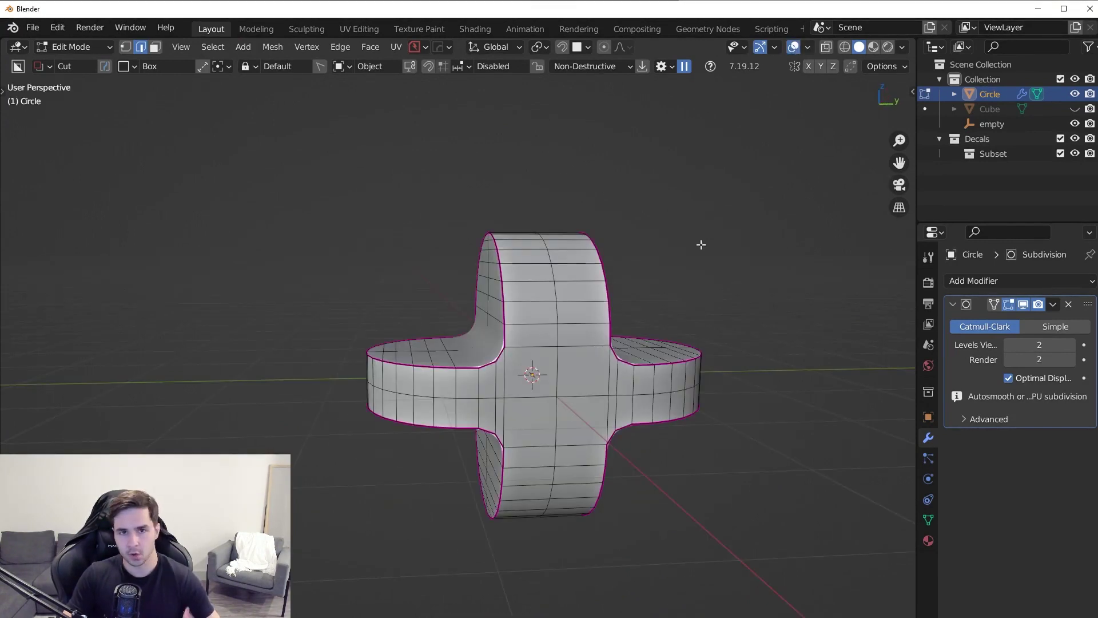
key(Tab)
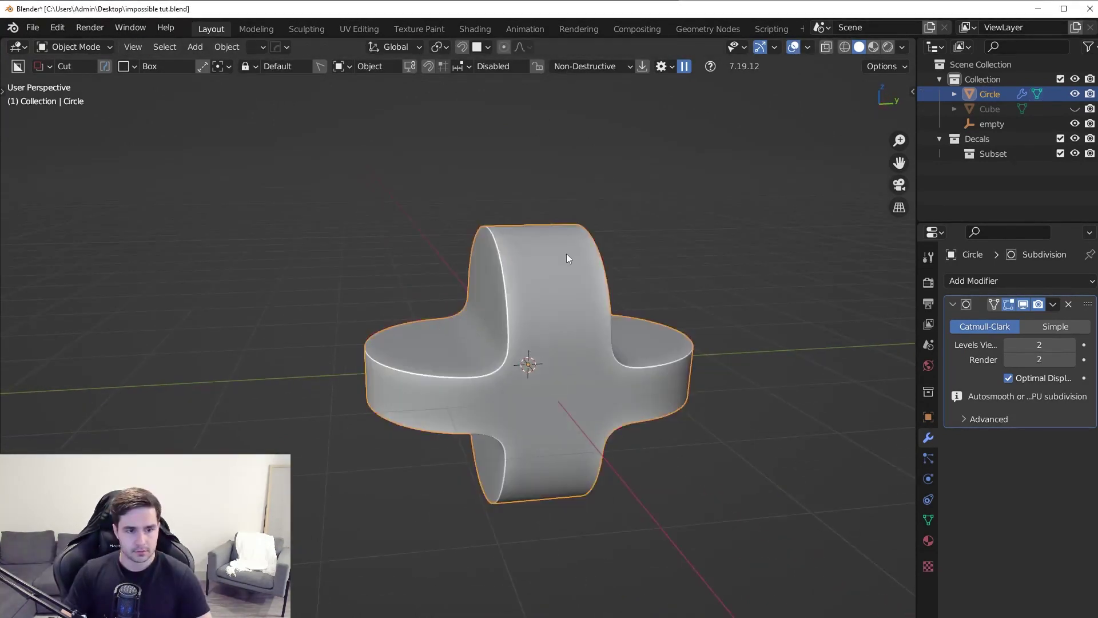
Select all creased rim edges using Select Similar with the Crease option.
scroll(560, 314, up, 5)
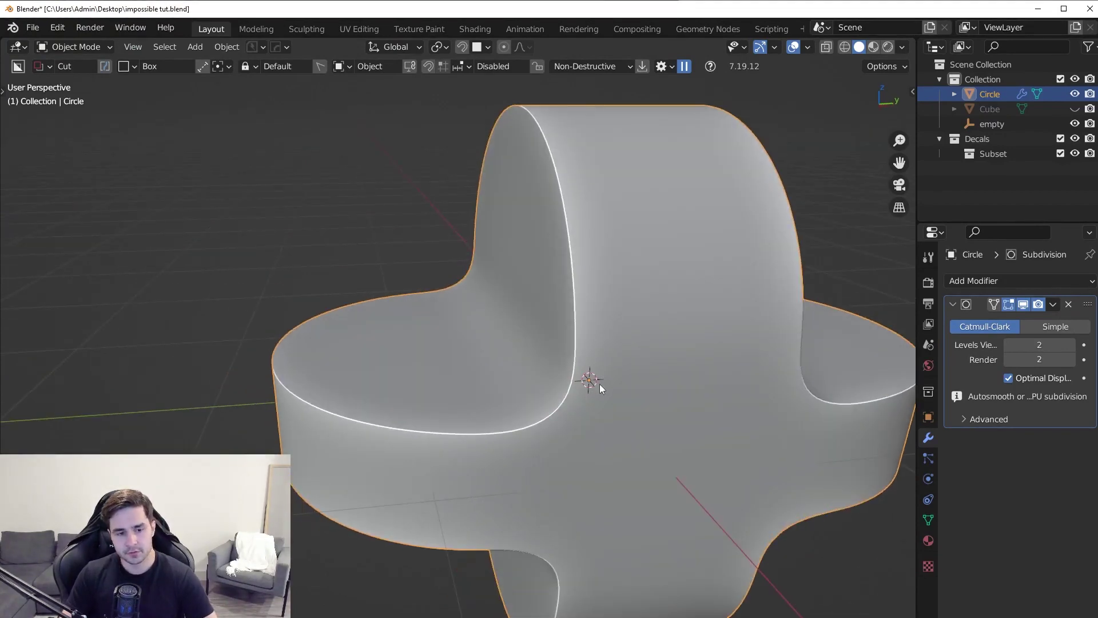
scroll(600, 383, down, 3)
key(Tab)
scroll(538, 309, down, 4)
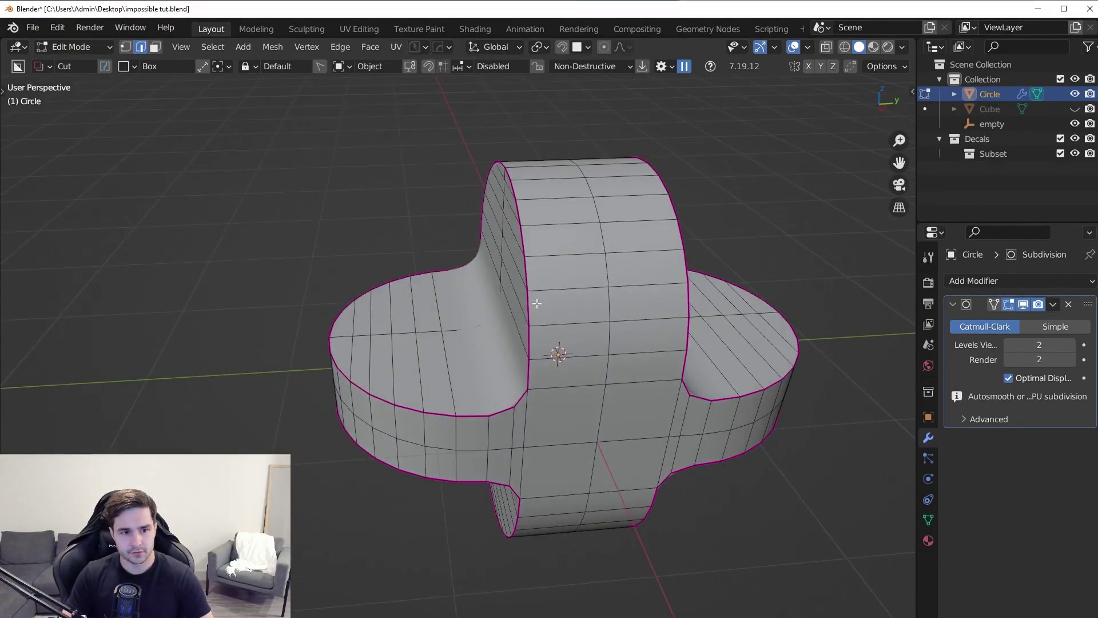
middle_drag(536, 304, 547, 278)
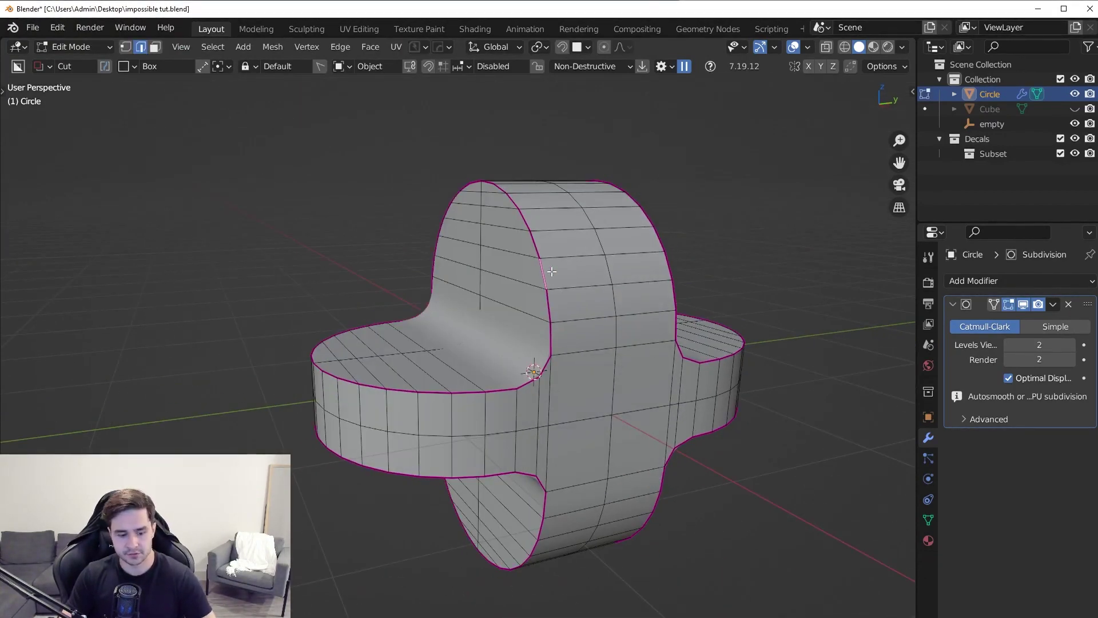
key(shift+g)
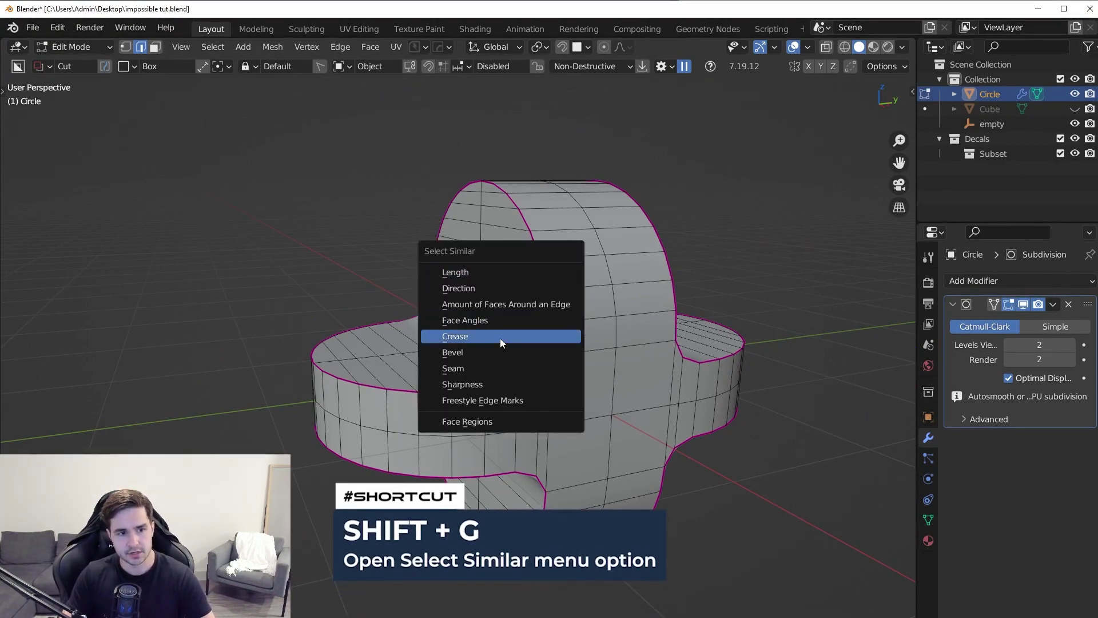
click(492, 338)
middle_drag(680, 364, 675, 371)
Bevel the selected rim edges about 0.0561 m wide with 1 segment.
key(ctrl+b)
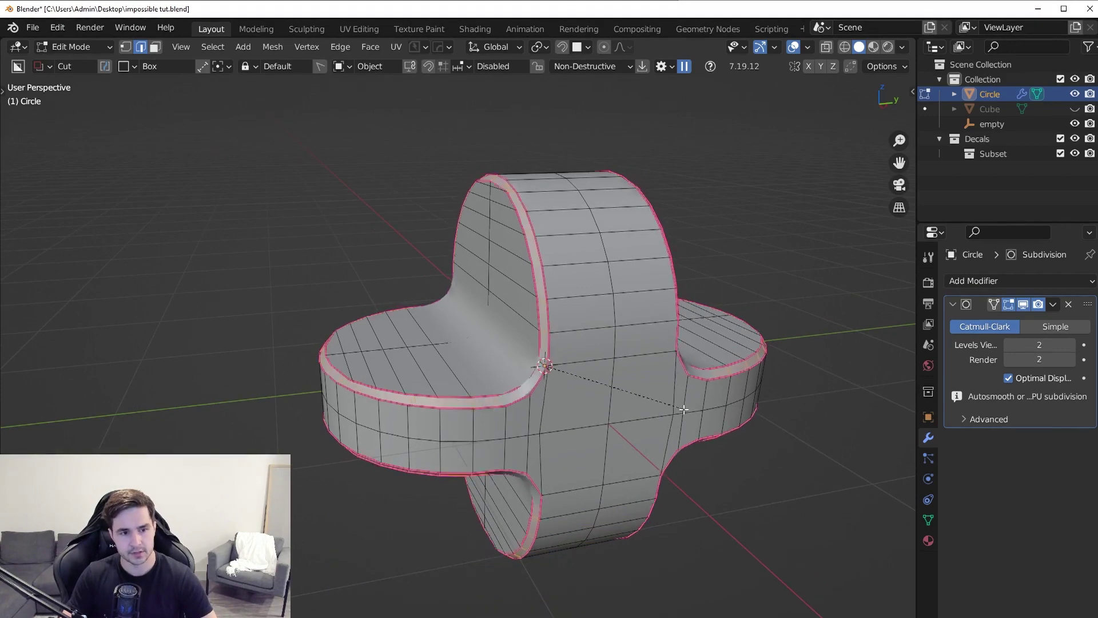
click(658, 390)
scroll(659, 390, up, 4)
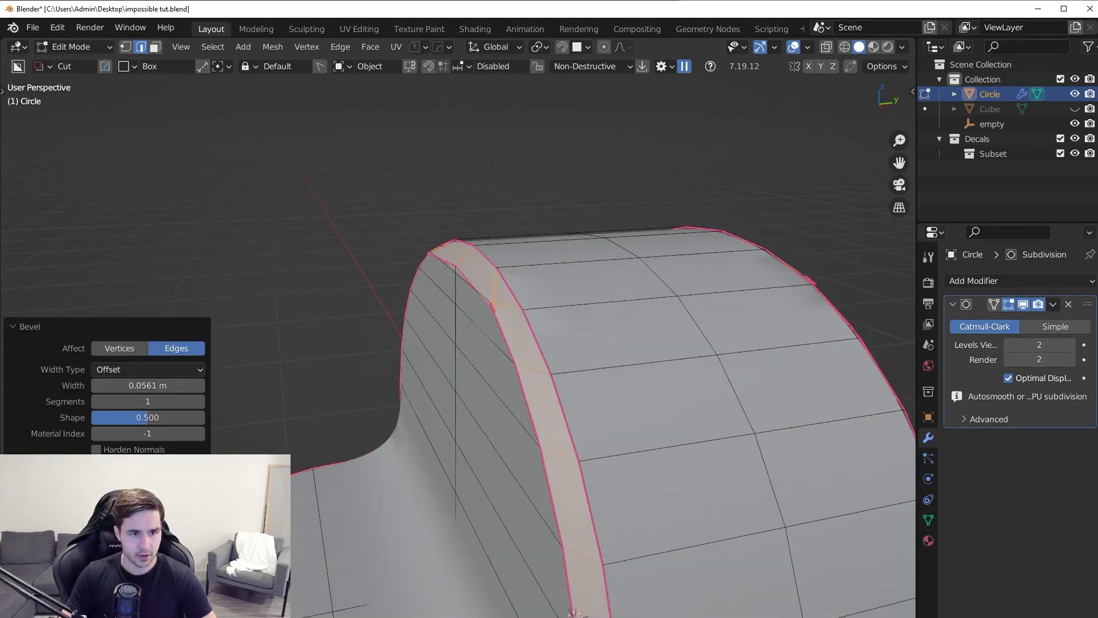
middle_drag(514, 329, 494, 327)
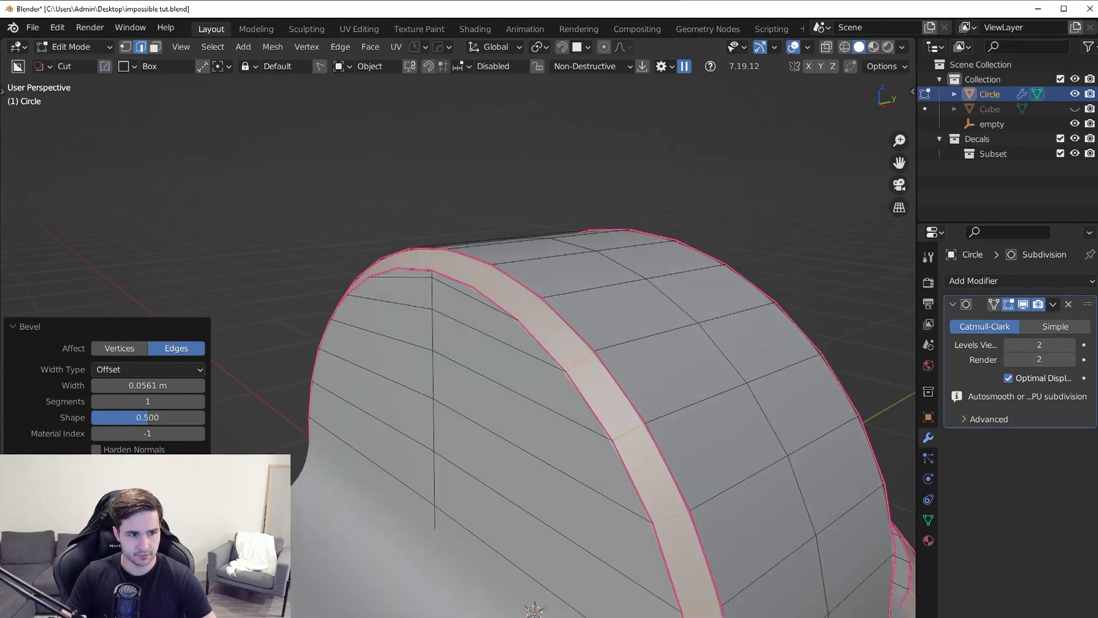
scroll(600, 500, down, 3)
shift+middle_drag(590, 613, 604, 478)
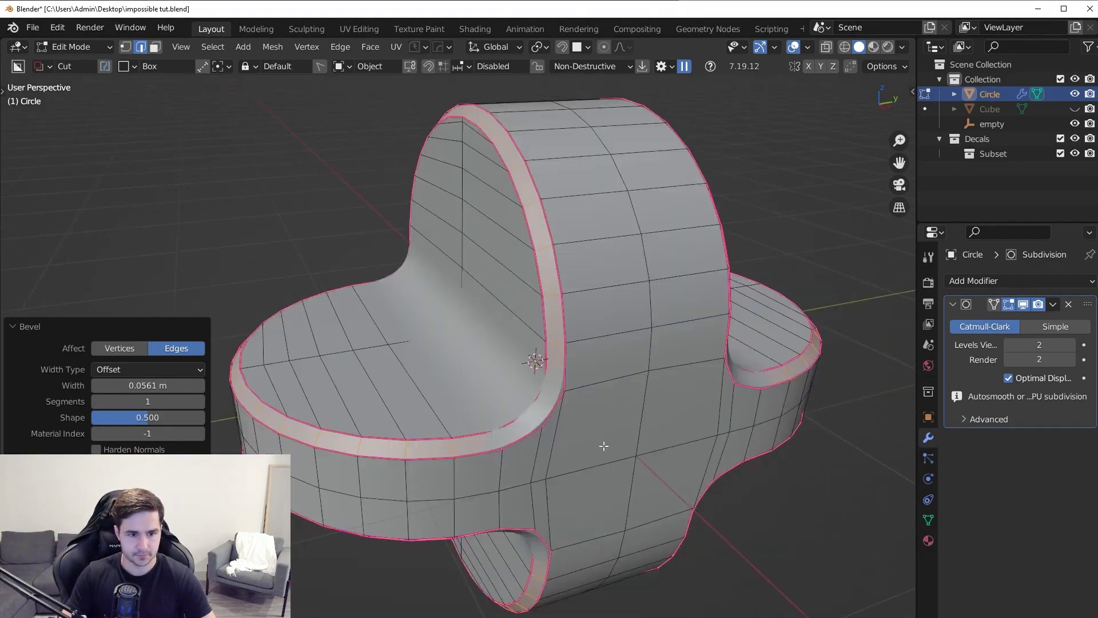
key(Tab)
scroll(644, 396, down, 4)
middle_drag(643, 397, 525, 374)
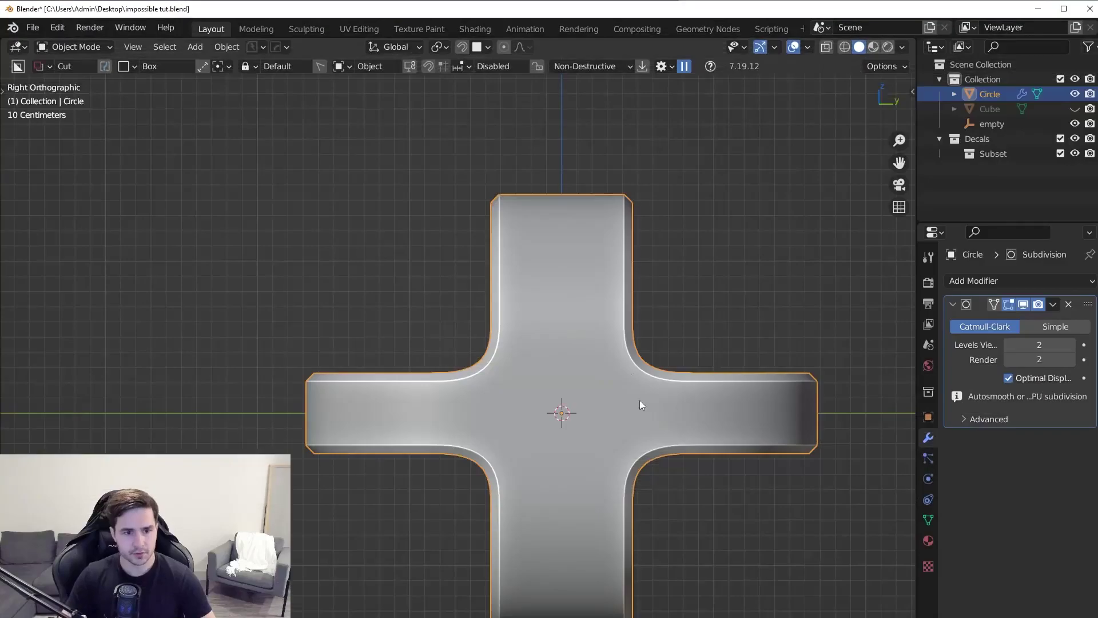
shift+middle_drag(629, 376, 584, 290)
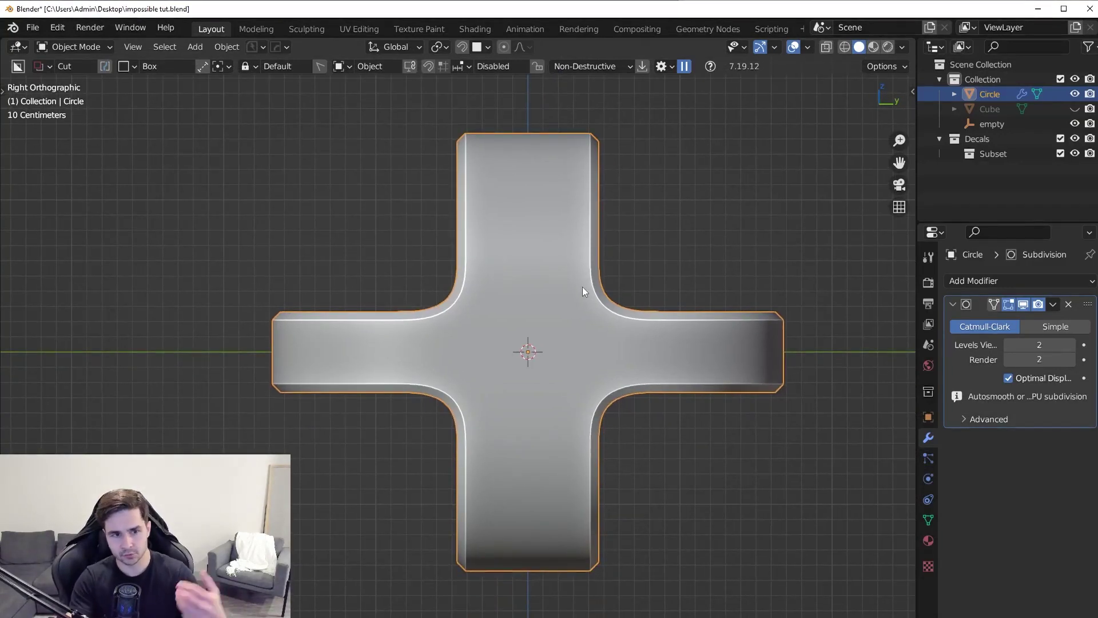
Add a cylinder with 64 vertices at the centre of the shape.
middle_drag(583, 286, 640, 253)
key(shift+a)
mouse_move(640, 252)
click(709, 343)
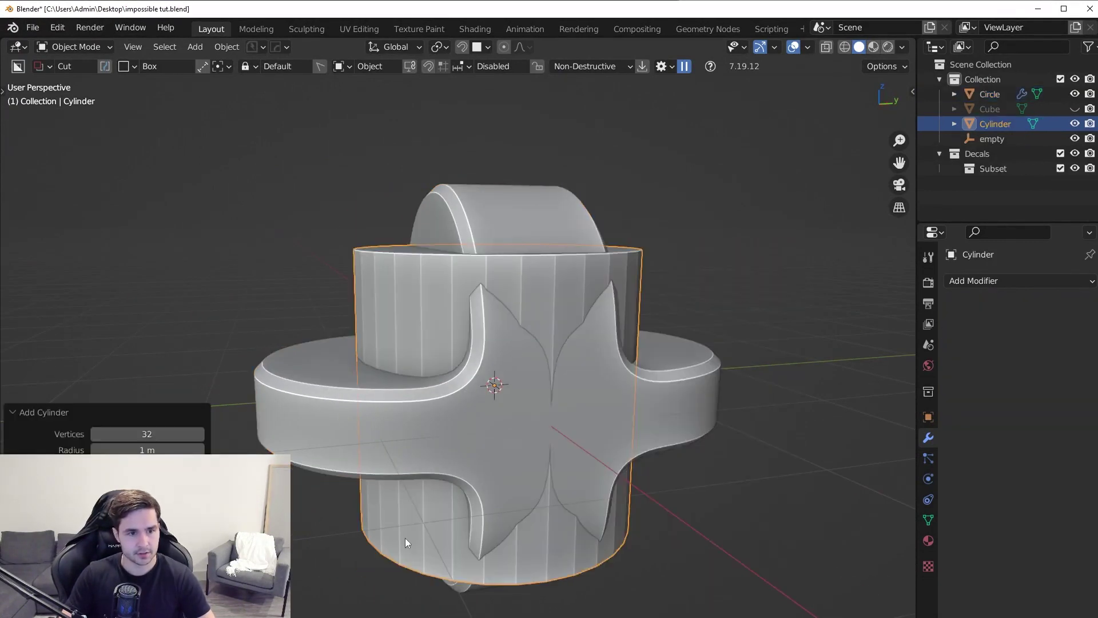
click(173, 435)
text(64)
key(Return)
Sharpen the cylinder with HOps at 30° sharpness and rotate it 90° around X.
key(KP_1)
key(q)
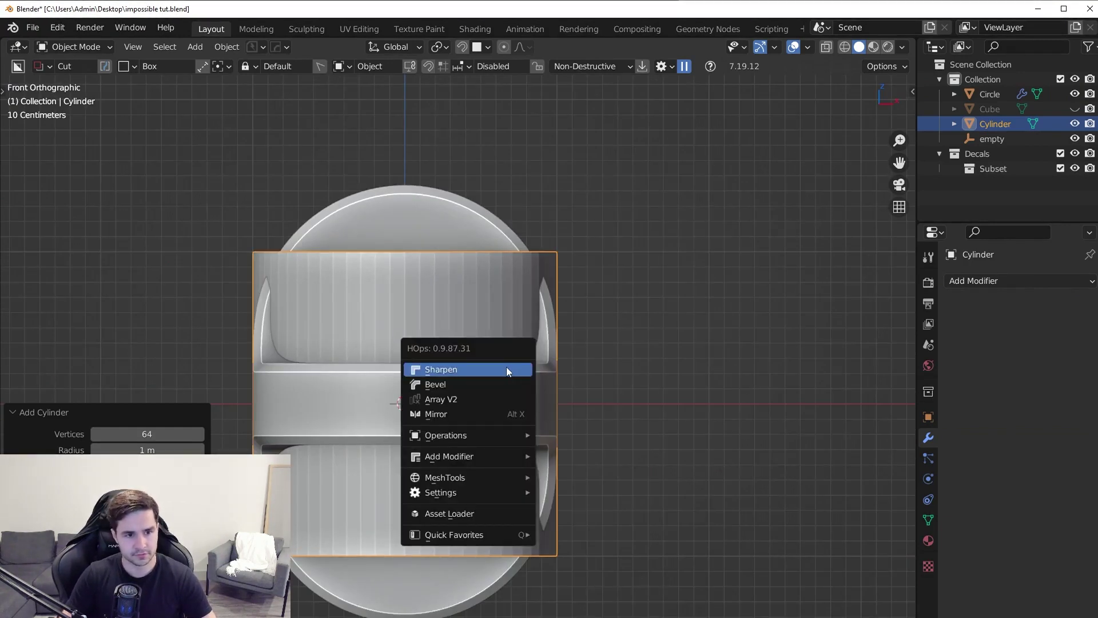
click(506, 368)
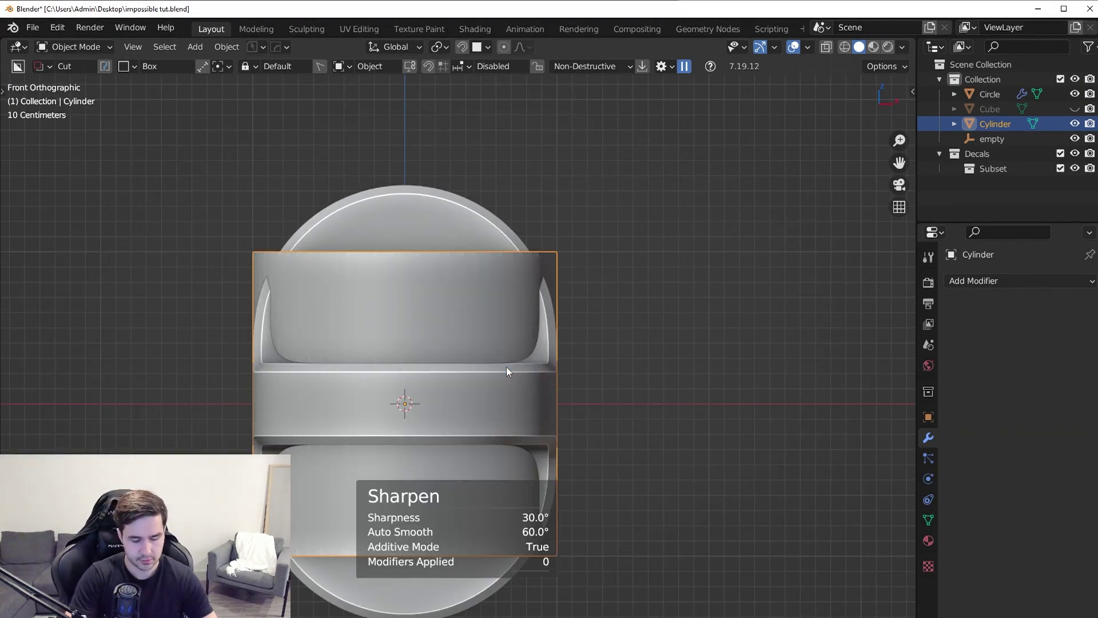
text(rx90)
key(Return)
Move the cylinder up along Z and scale it down to fit within the upright band's upper half.
key(g)
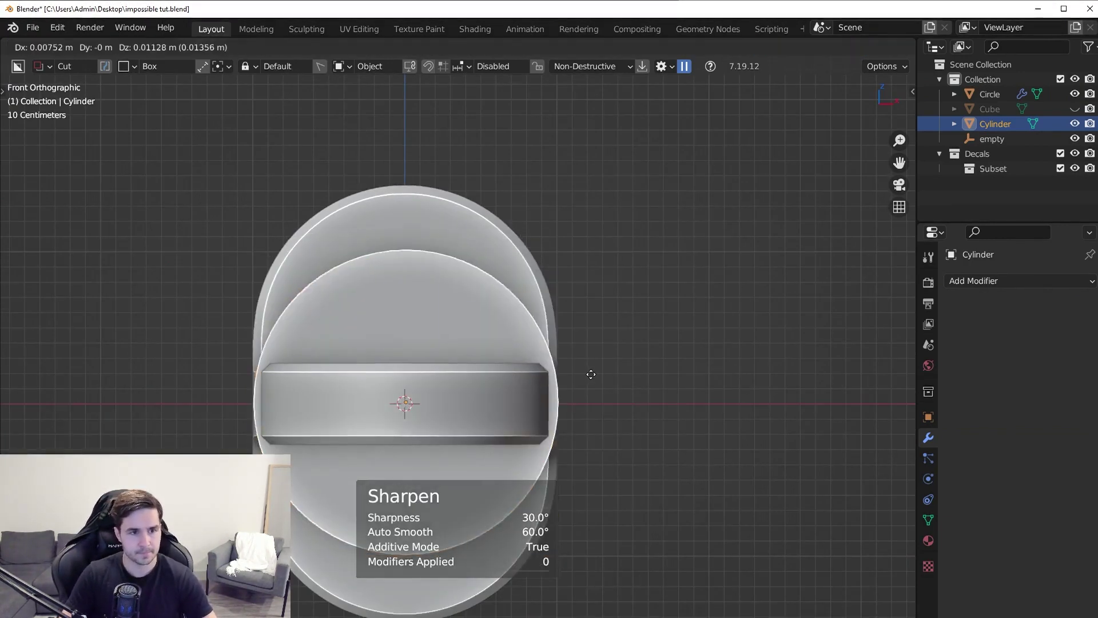
key(z)
click(595, 297)
key(s)
click(586, 363)
middle_drag(586, 363, 815, 411)
key(KP_3)
key(KP_1)
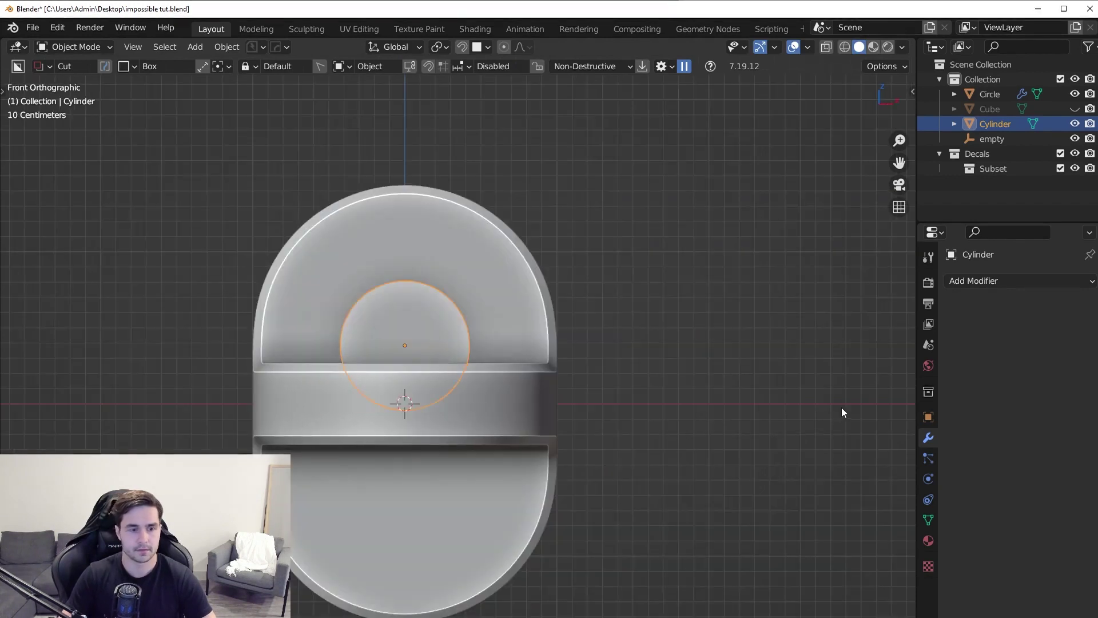
Scale the cylinder down further and raise it along Z to the middle of the upright band's upper half.
key(s)
click(750, 421)
key(g)
key(z)
click(747, 345)
key(s)
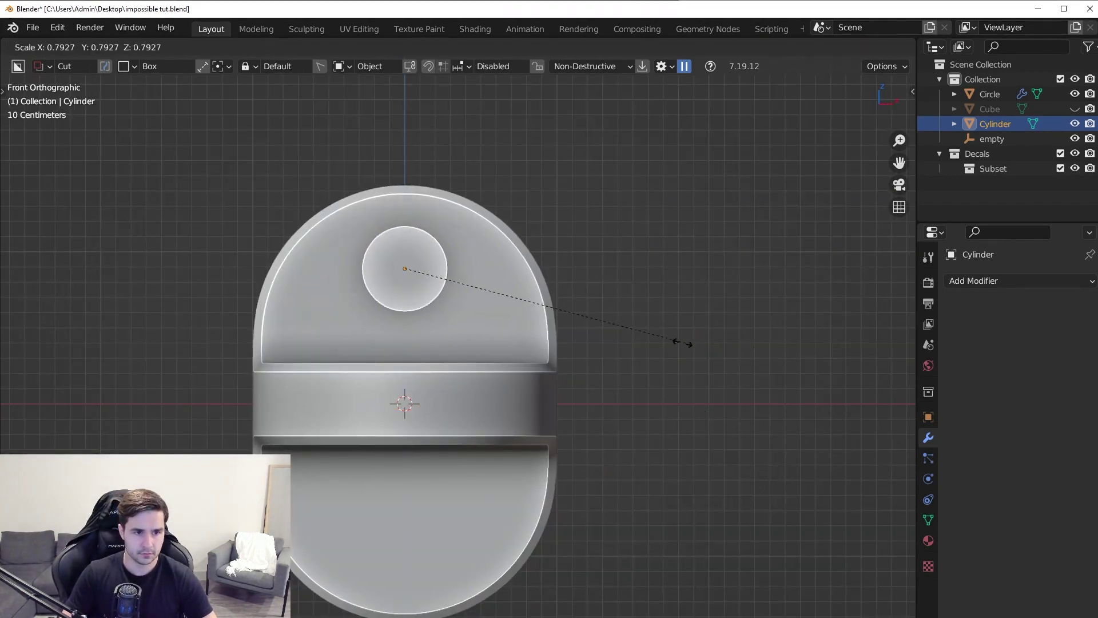
click(678, 225)
Cut the cylinder's hole through the upright band with a HOps boolean difference.
middle_drag(676, 222, 611, 326)
click(592, 292)
click(435, 260)
shift+click(558, 287)
key(q)
click(559, 287)
middle_drag(558, 286, 572, 306)
scroll(467, 348, up, 6)
middle_drag(468, 349, 433, 353)
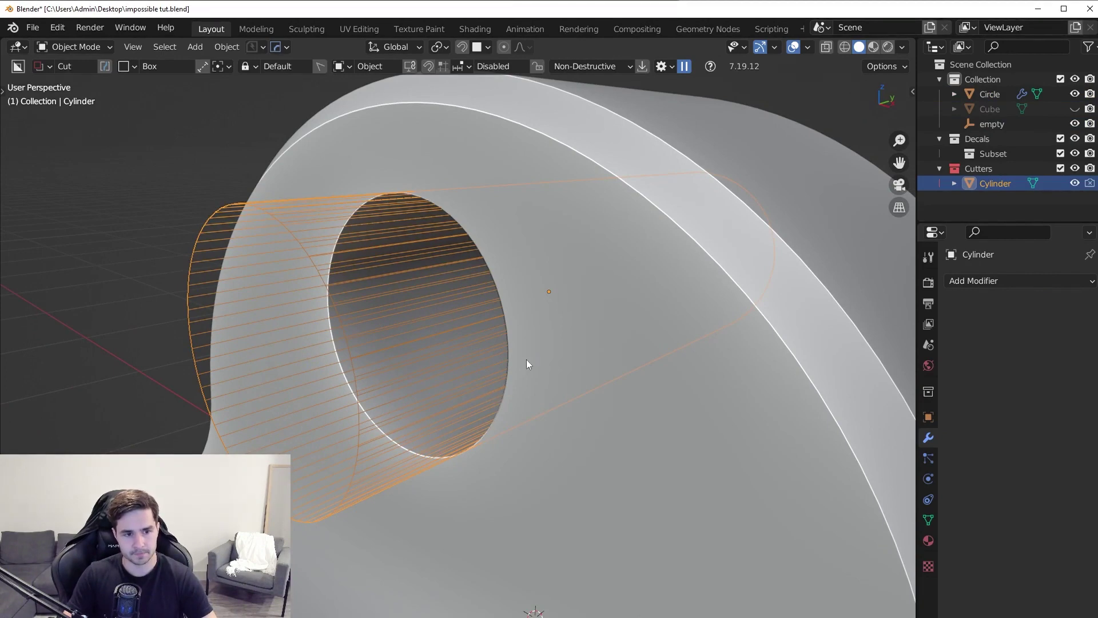
Move the cutter cylinder's front face along Y back to the band's wall surface.
middle_drag(446, 336, 395, 402)
key(Tab)
click(281, 383)
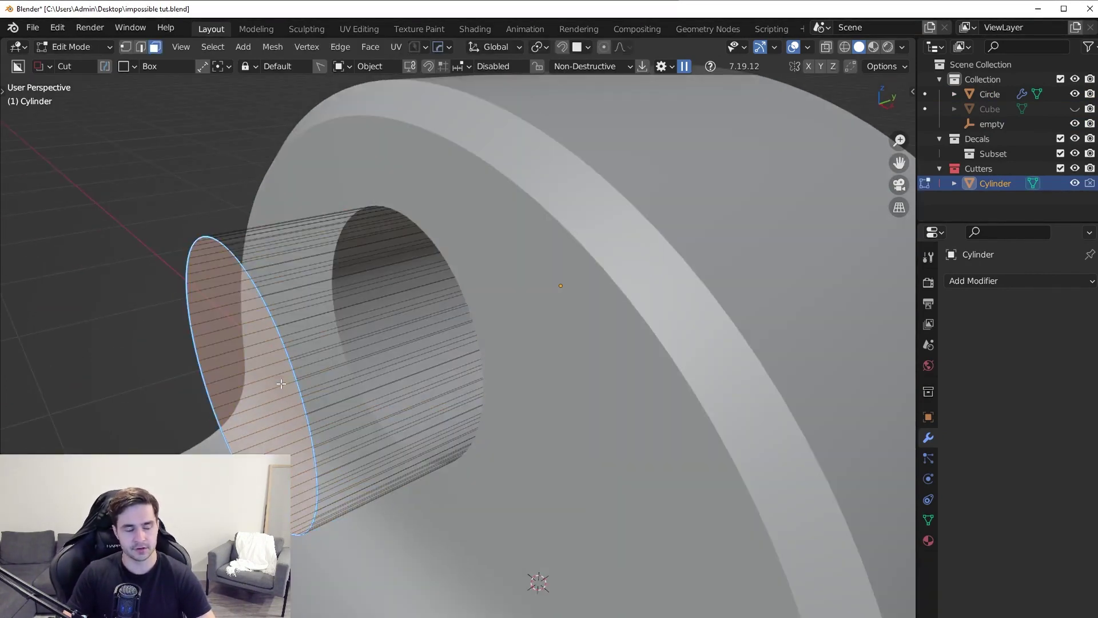
key(g)
key(y)
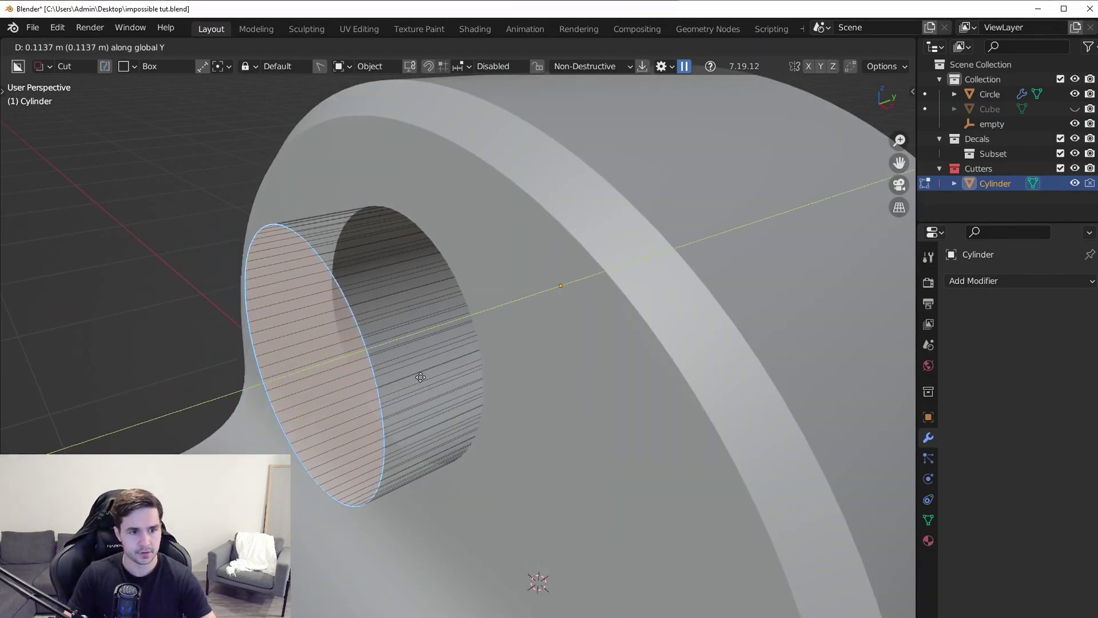
click(515, 338)
middle_drag(515, 338, 578, 344)
Check the cutter cylinder's scale in its transform values and apply the scale.
key(ctrl+b)
click(570, 348)
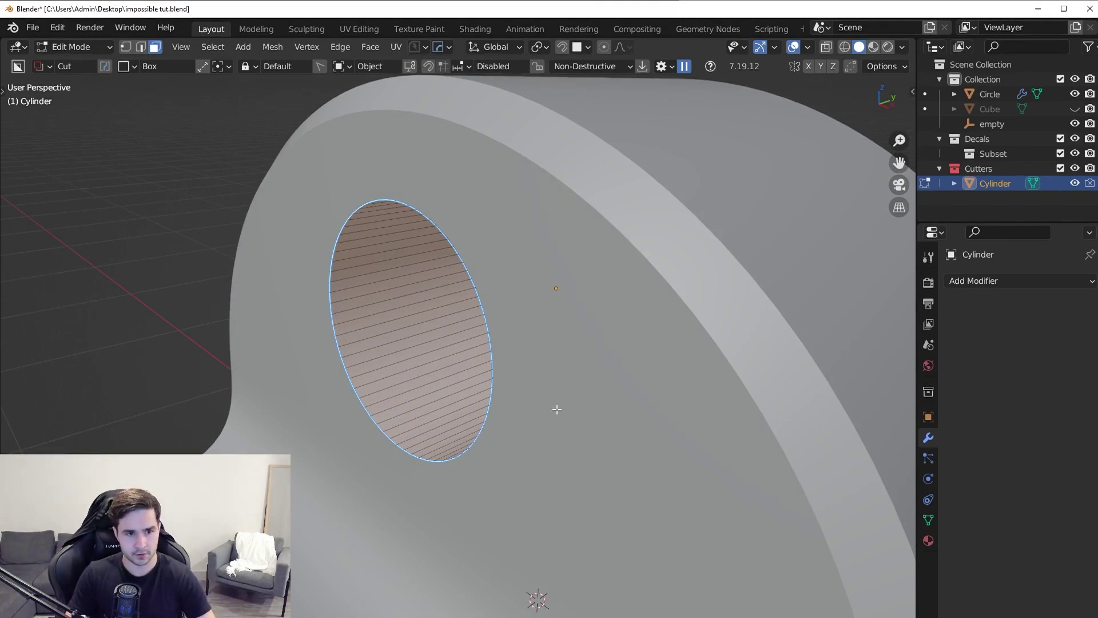
key(Tab)
key(n)
click(908, 91)
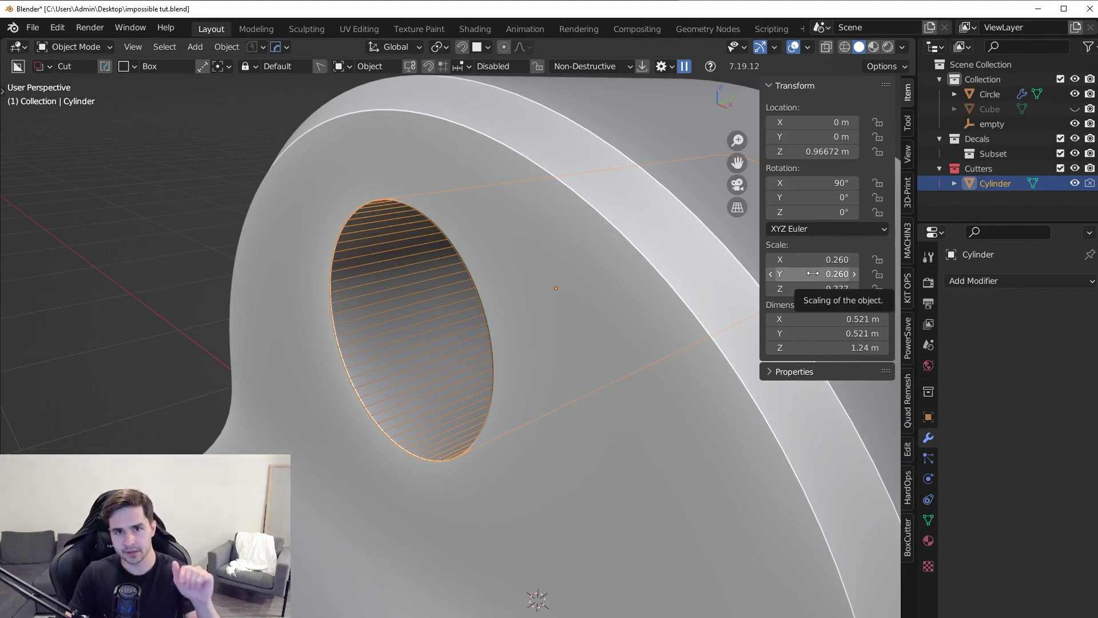
key(ctrl+a)
click(546, 346)
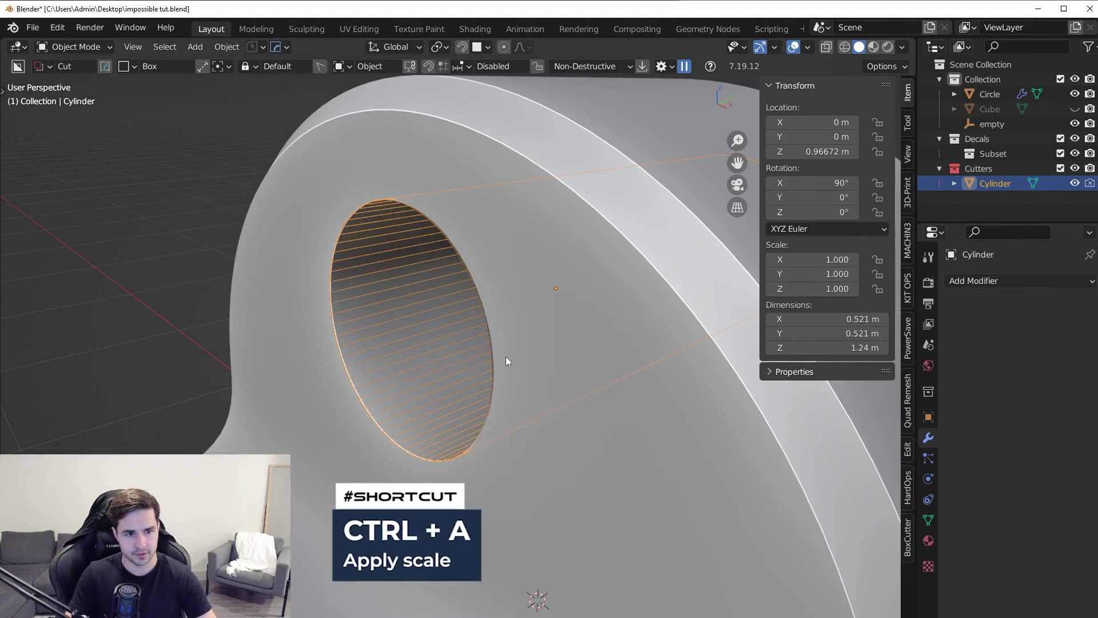
Flip the normals of the cutter's front face and bevel its rim about 0.0341 m wide with 1 segment.
key(Tab)
key(s)
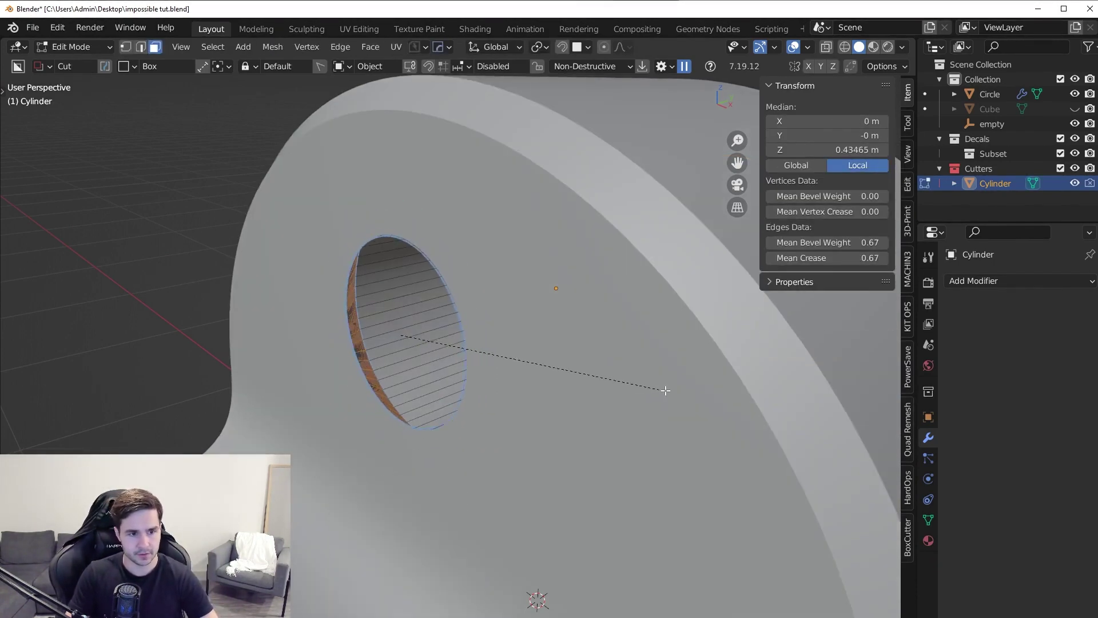
click(660, 389)
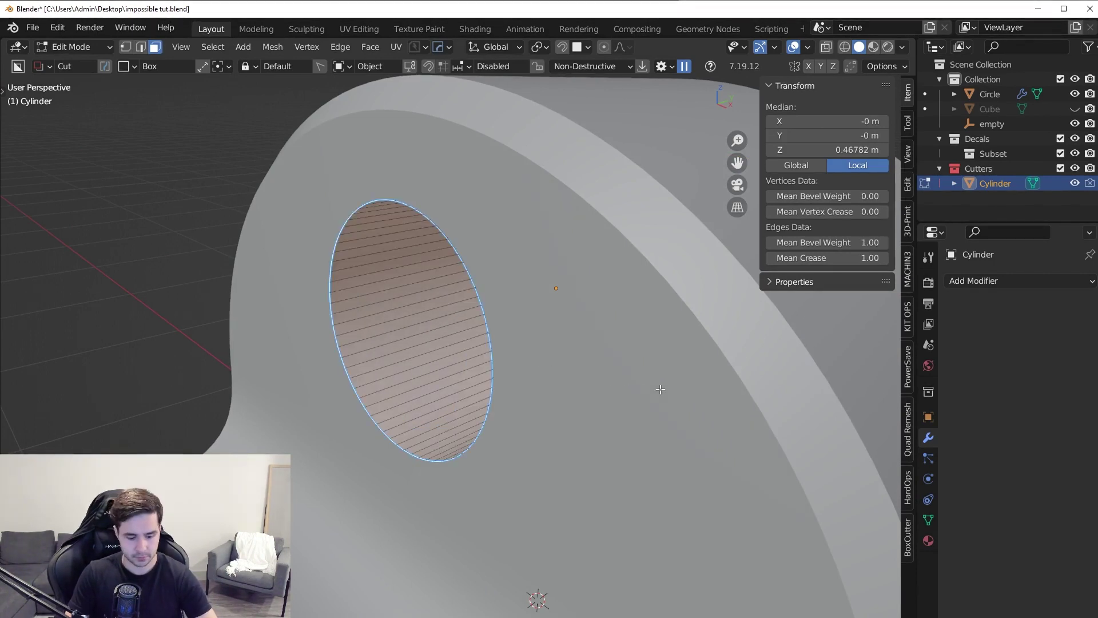
key(alt+n)
click(654, 386)
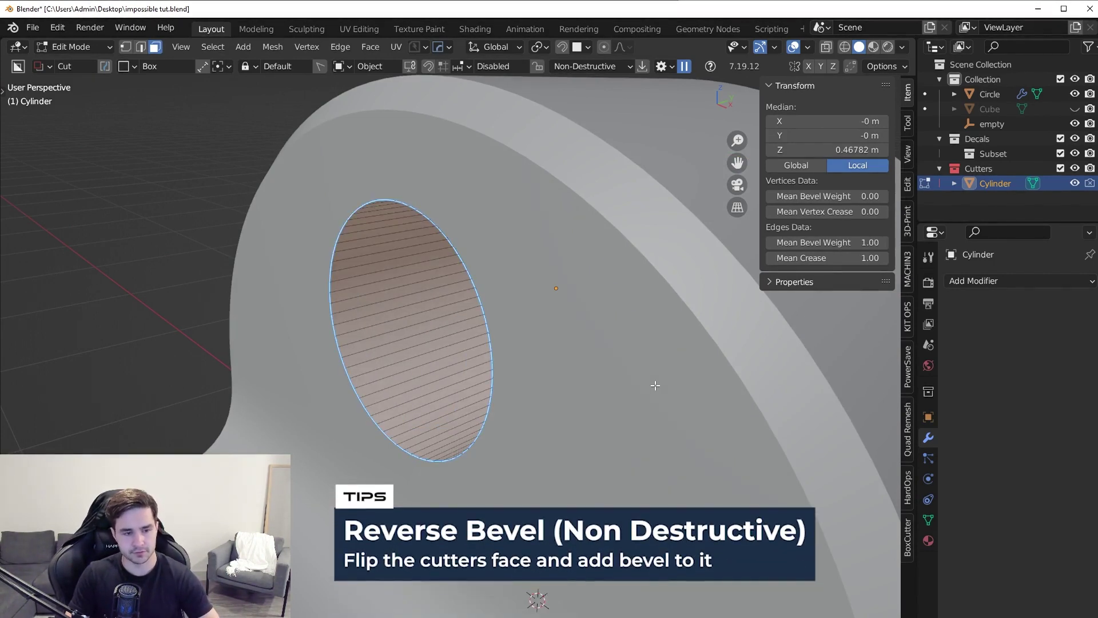
key(n)
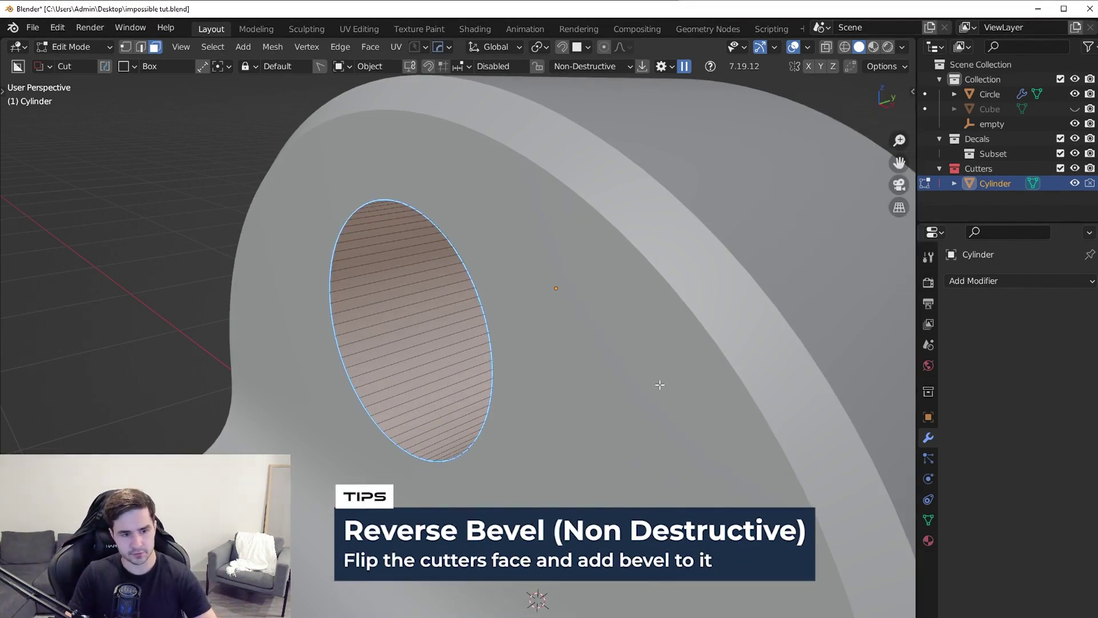
key(ctrl+b)
click(695, 385)
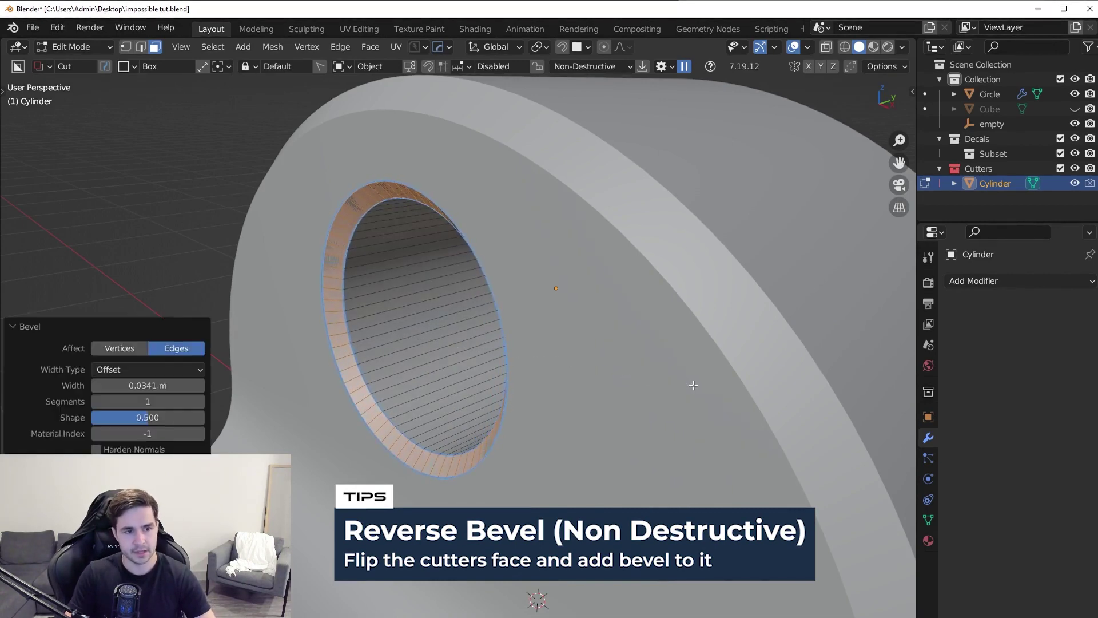
key(Tab)
scroll(604, 373, down, 3)
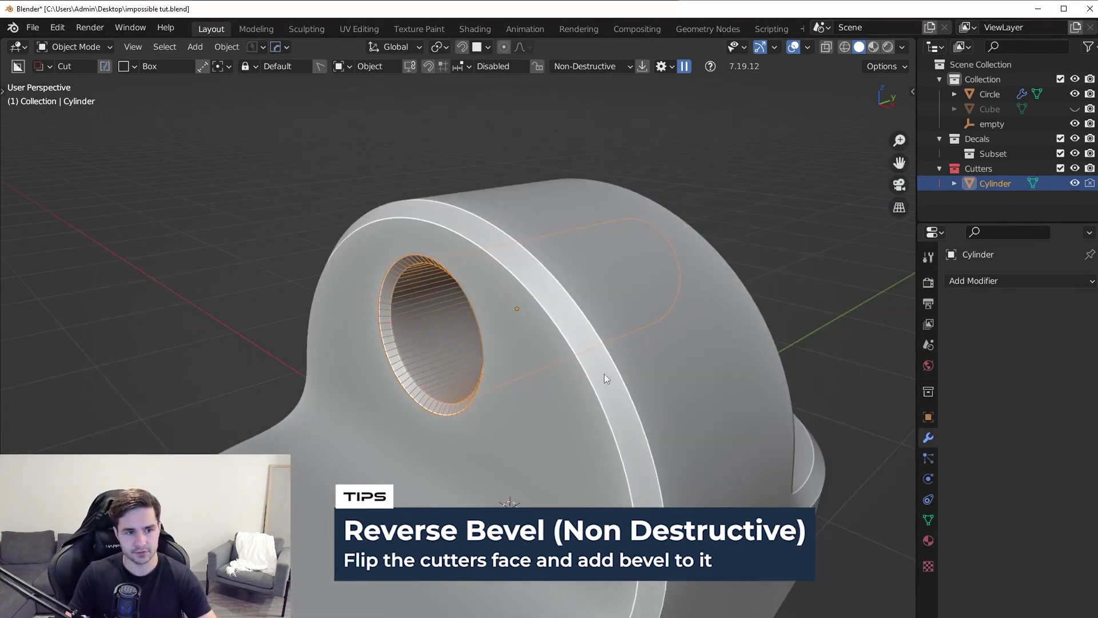
Mirror the cutter across Z about the 3D cursor with the HOps mirror to cut a matching hole in the lower half.
key(h)
key(ctrl+z)
middle_drag(585, 387, 612, 348)
key(alt+x)
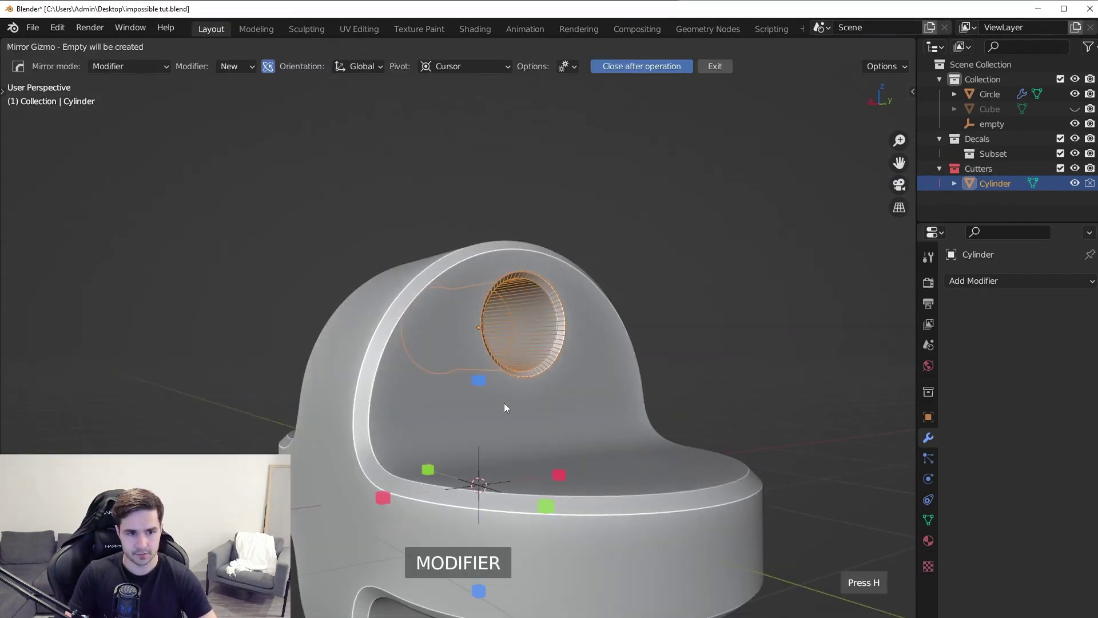
click(478, 382)
middle_drag(479, 383, 581, 292)
key(h)
key(alt+h)
key(KP_1)
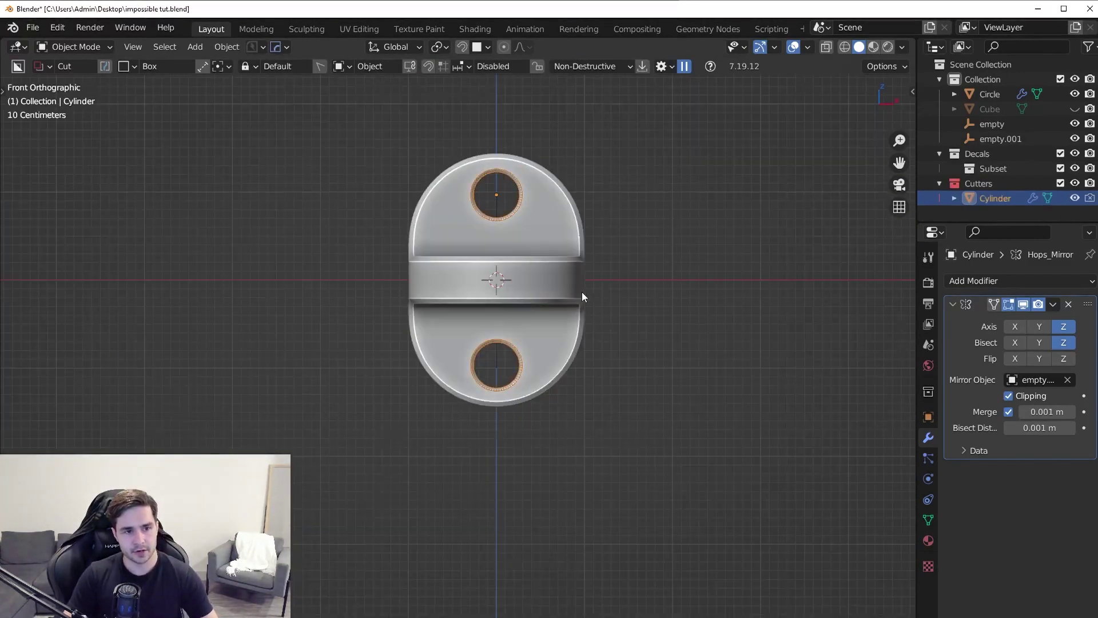
Scale the mirrored cutter down slightly to about 0.928 and shift it about 0.033 m along negative Y.
key(s)
click(675, 277)
middle_drag(673, 245, 662, 299)
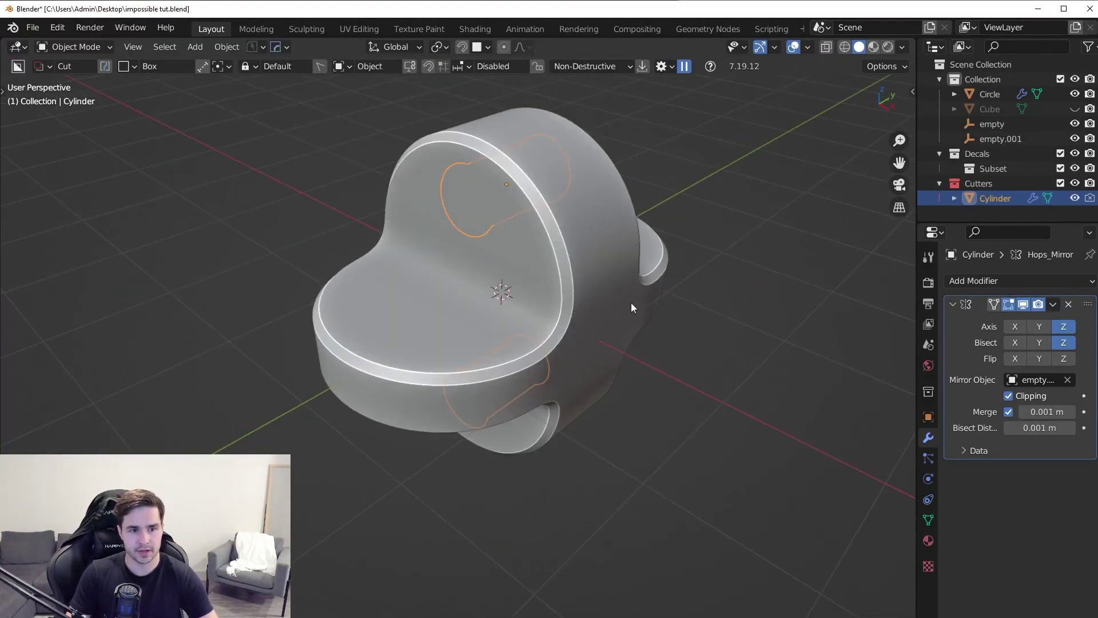
key(g)
key(y)
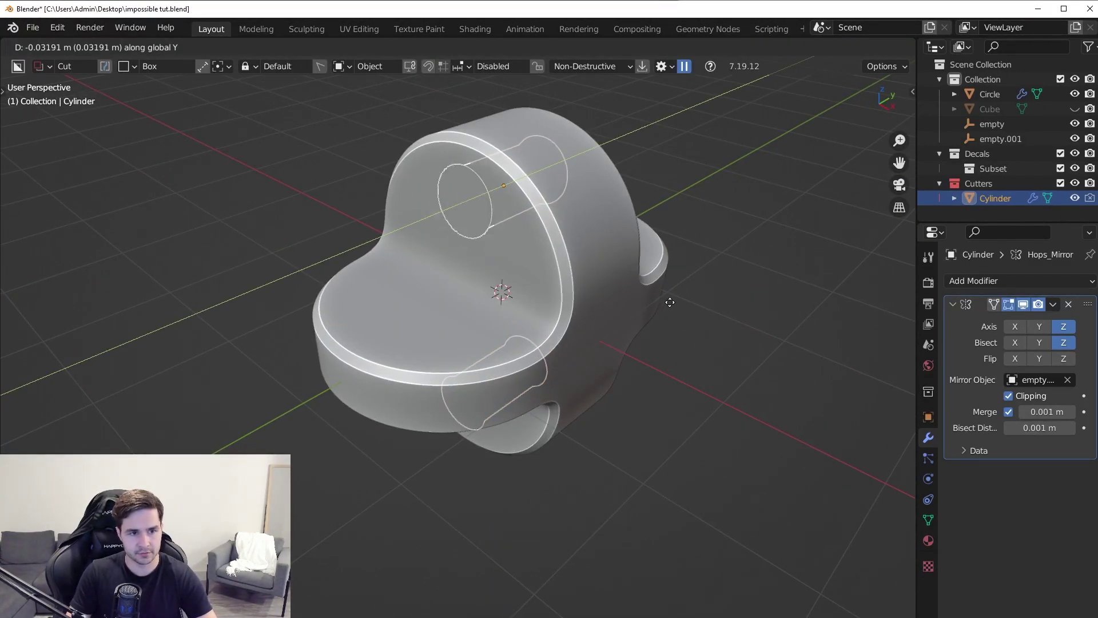
click(668, 303)
middle_drag(669, 303, 606, 407)
scroll(606, 408, up, 4)
key(g)
key(y)
scroll(637, 355, down, 8)
click(633, 359)
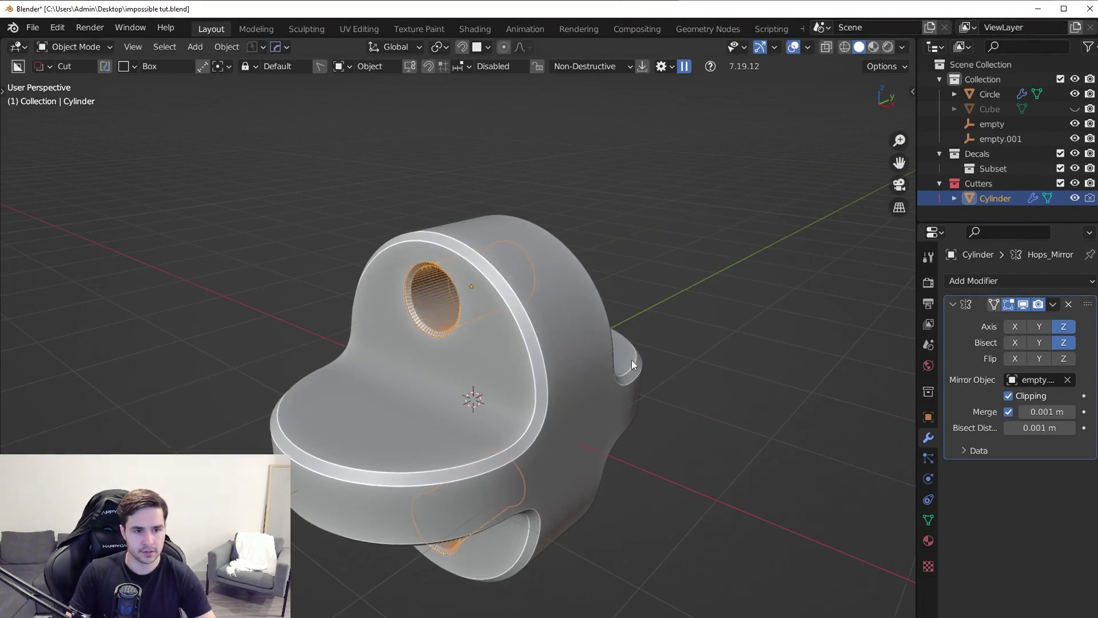
Mirror the cutter across Y as well with the HOps mirror so both sides of the band match.
middle_drag(633, 359, 556, 418)
scroll(688, 369, down, 3)
scroll(556, 417, up, 2)
key(Tab)
key(Tab)
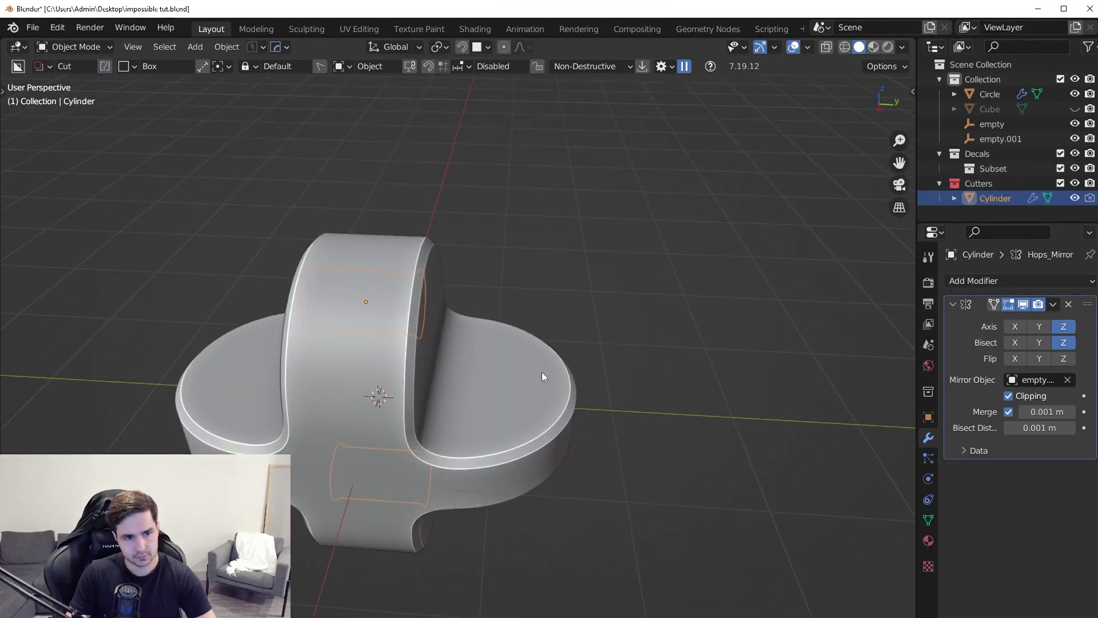
middle_drag(541, 372, 616, 338)
key(alt+x)
click(310, 374)
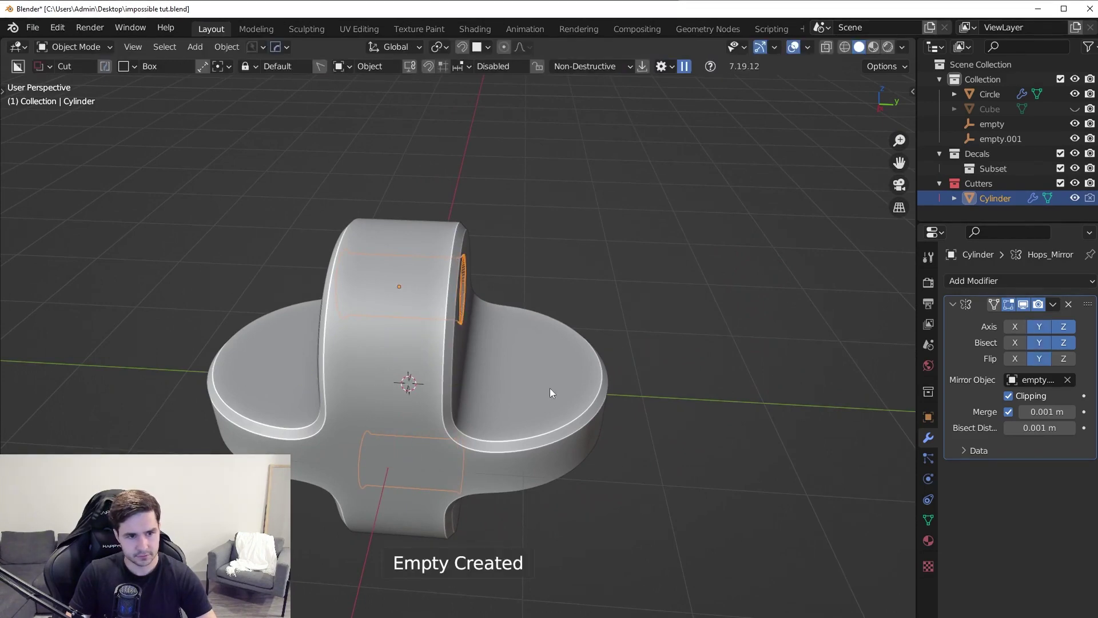
Hide the Cutters collection.
middle_drag(529, 382, 613, 355)
key(KP_3)
key(shift+4)
scroll(613, 354, up, 4)
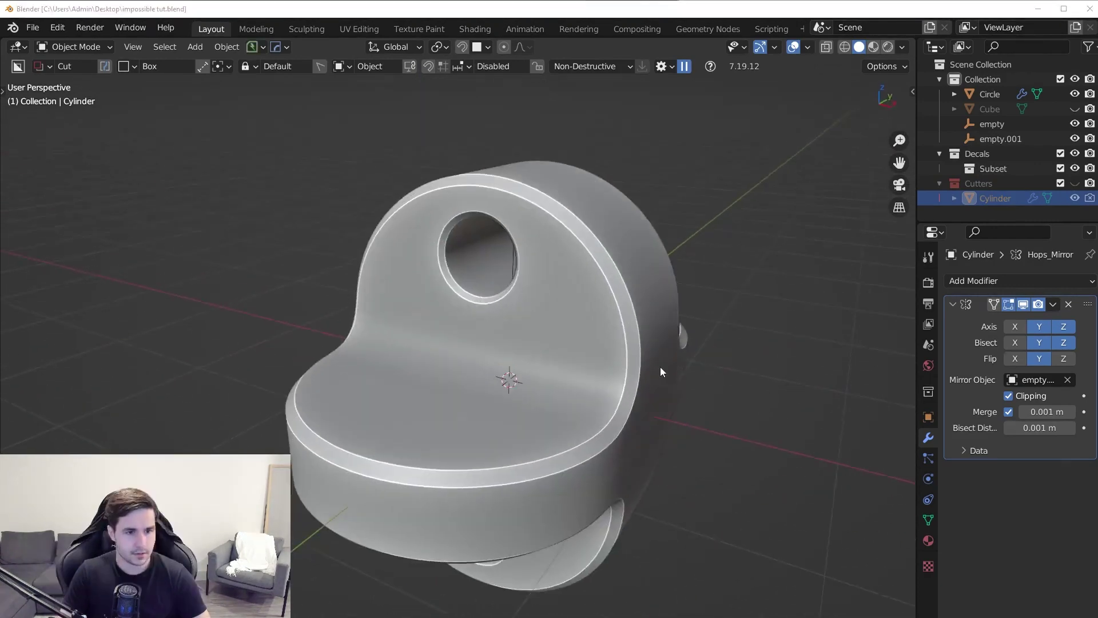
Select the band object and bring back its cylinder cutter with HOps Ever Scroll in Booleans mode.
click(595, 297)
key(q)
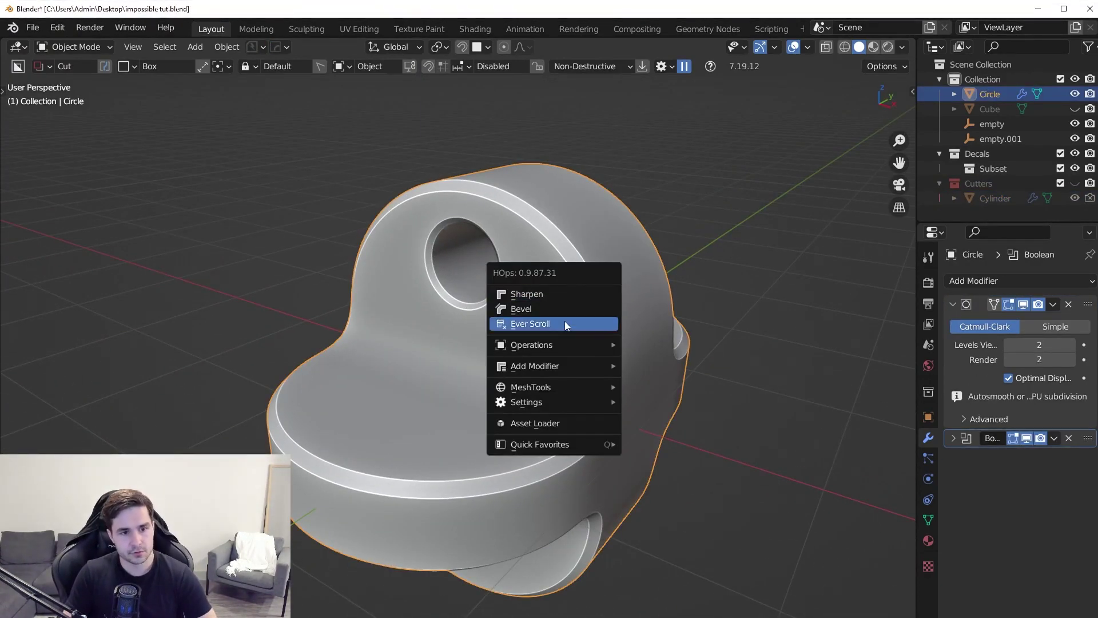
click(565, 321)
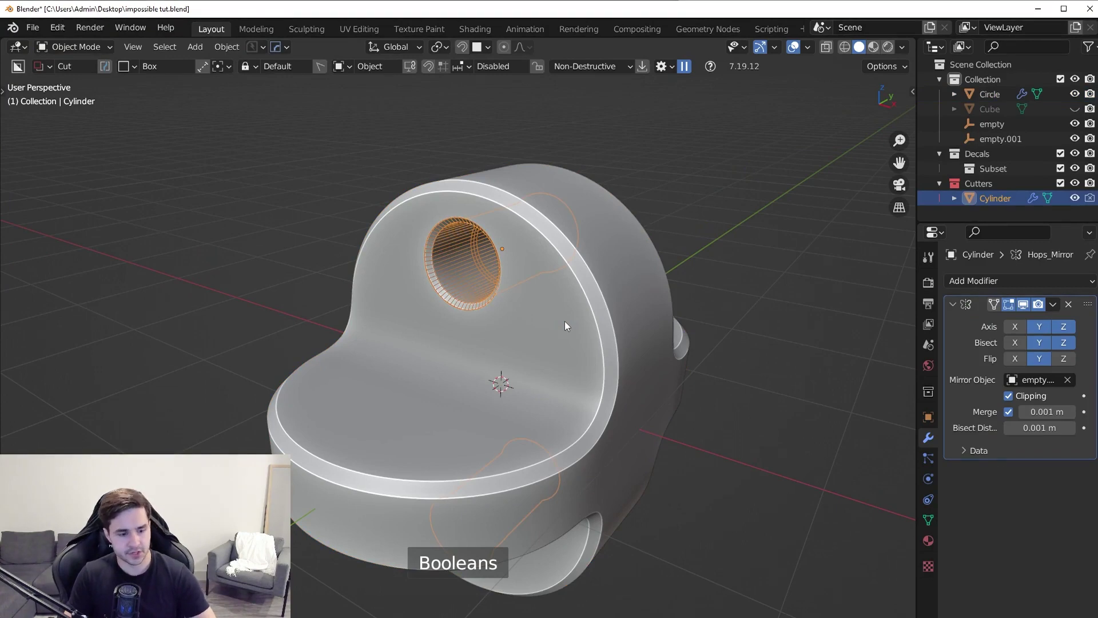
scroll(539, 309, up, 6)
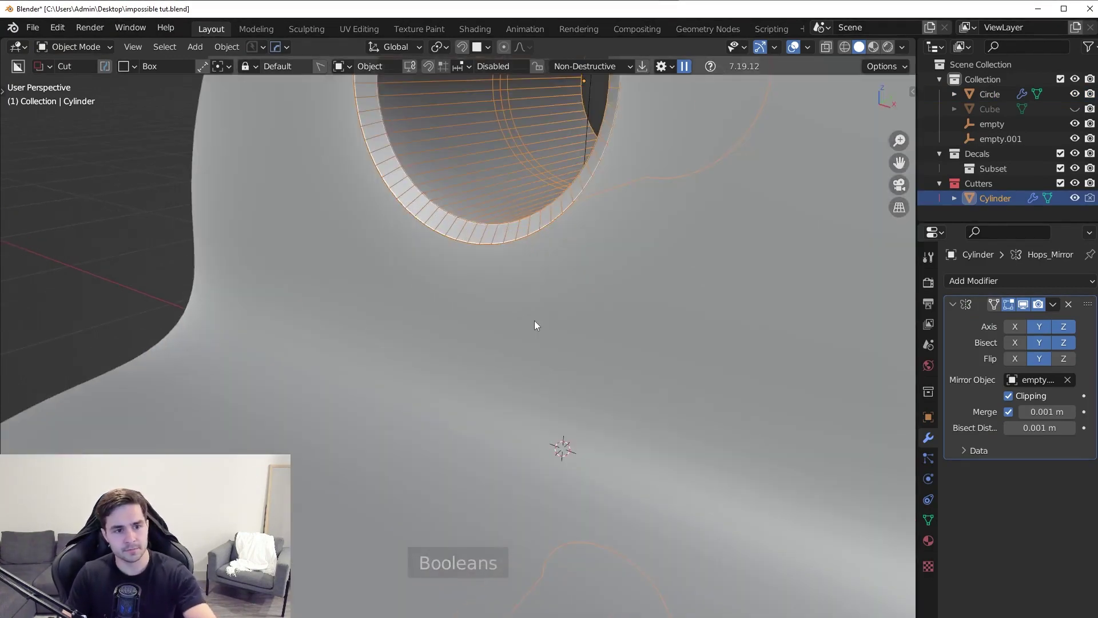
scroll(534, 320, down, 3)
Make a solid copy of the cutter outside the Cutters collection with HOps Shade Solid, and hide the Cutters collection.
key(q)
mouse_move(545, 400)
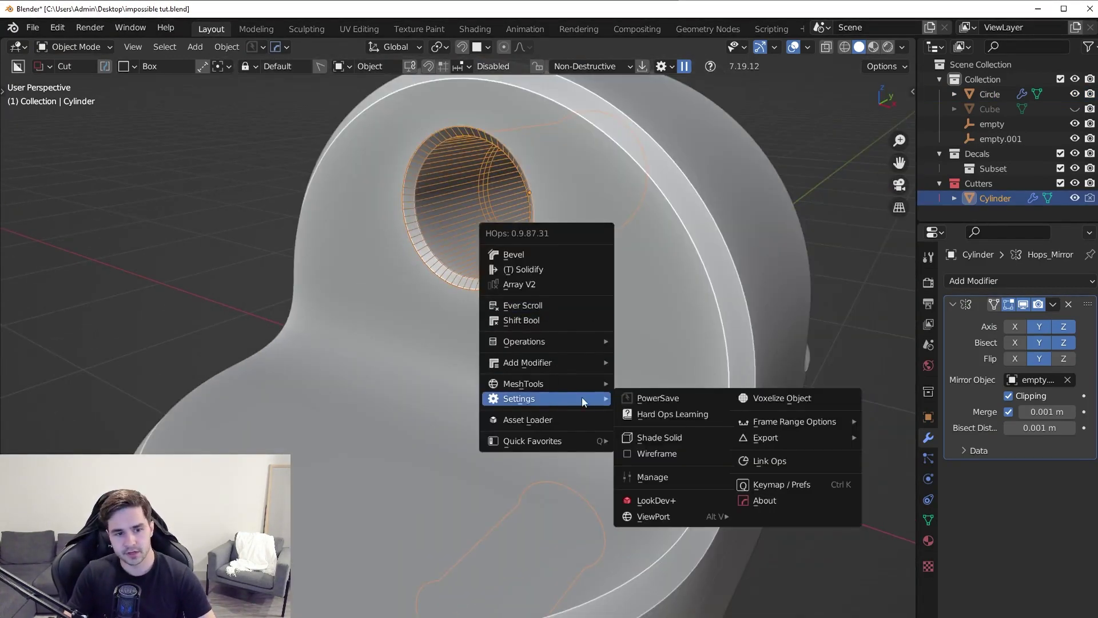
shift+click(660, 437)
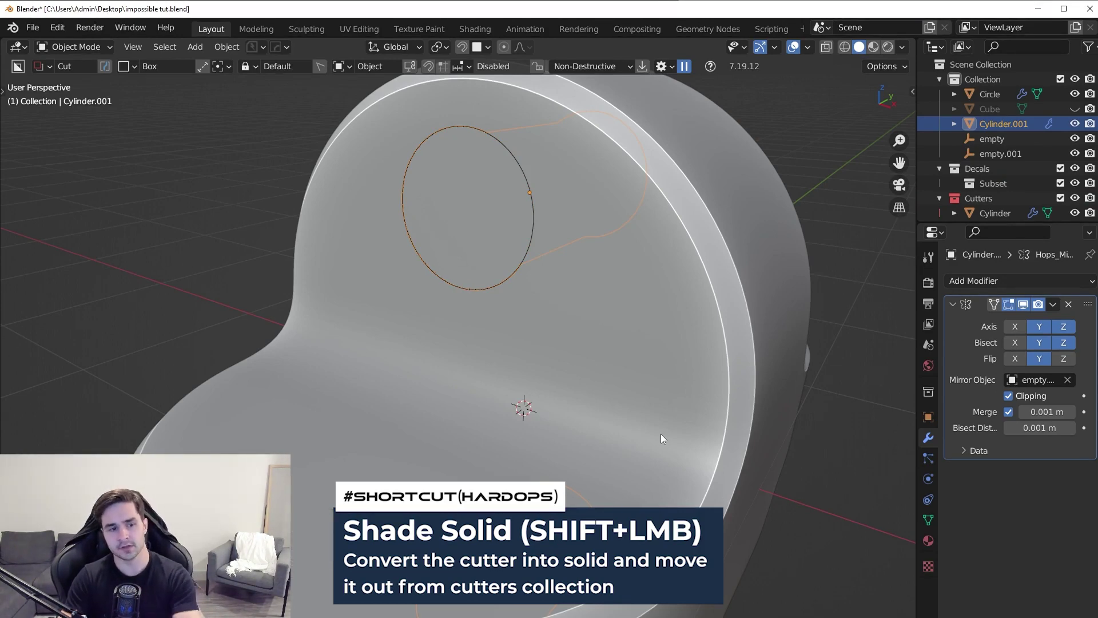
middle_drag(688, 255, 501, 246)
click(1074, 198)
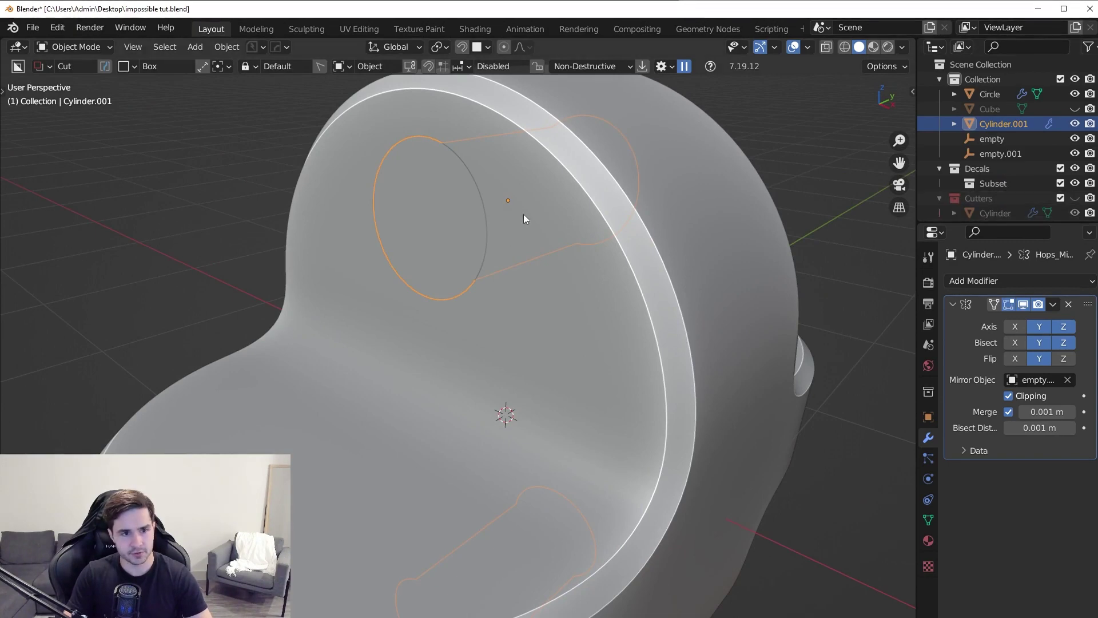
Isolate the solid cylinder copy in local view and remove its mirror modifier while editing its mesh.
key(Tab)
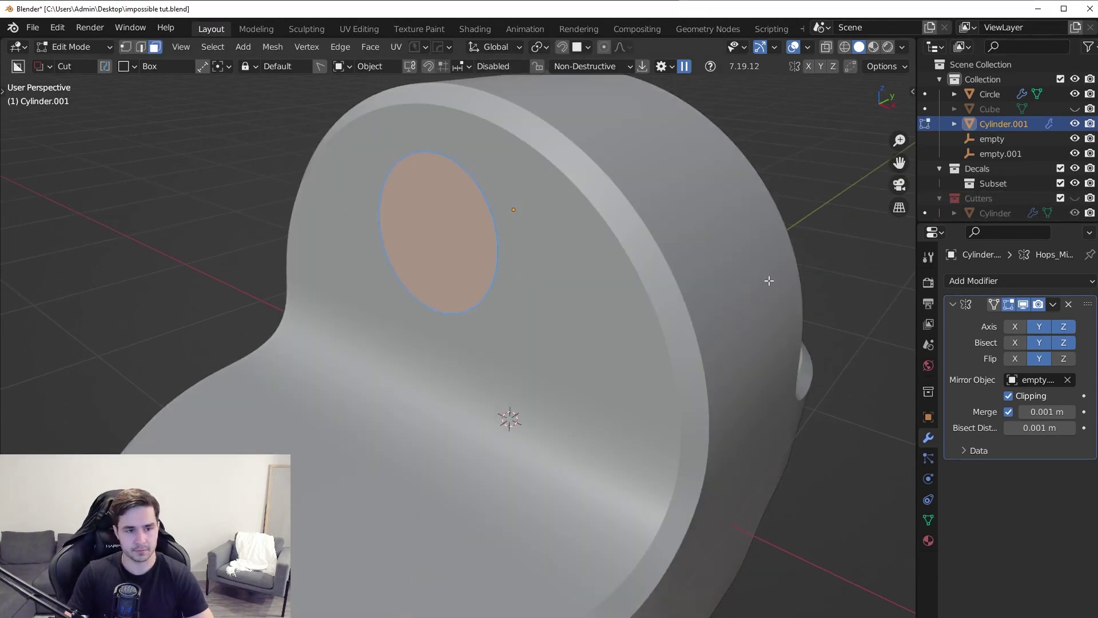
middle_drag(691, 268, 564, 249)
key(Tab)
key(KP_Divide)
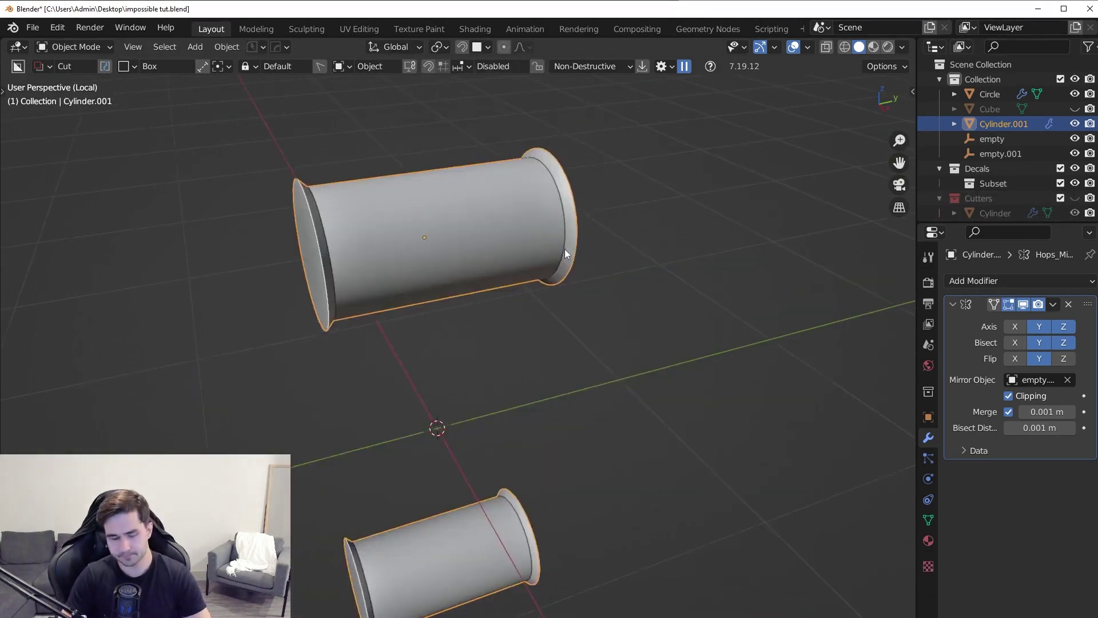
key(Tab)
key(KP_Decimal)
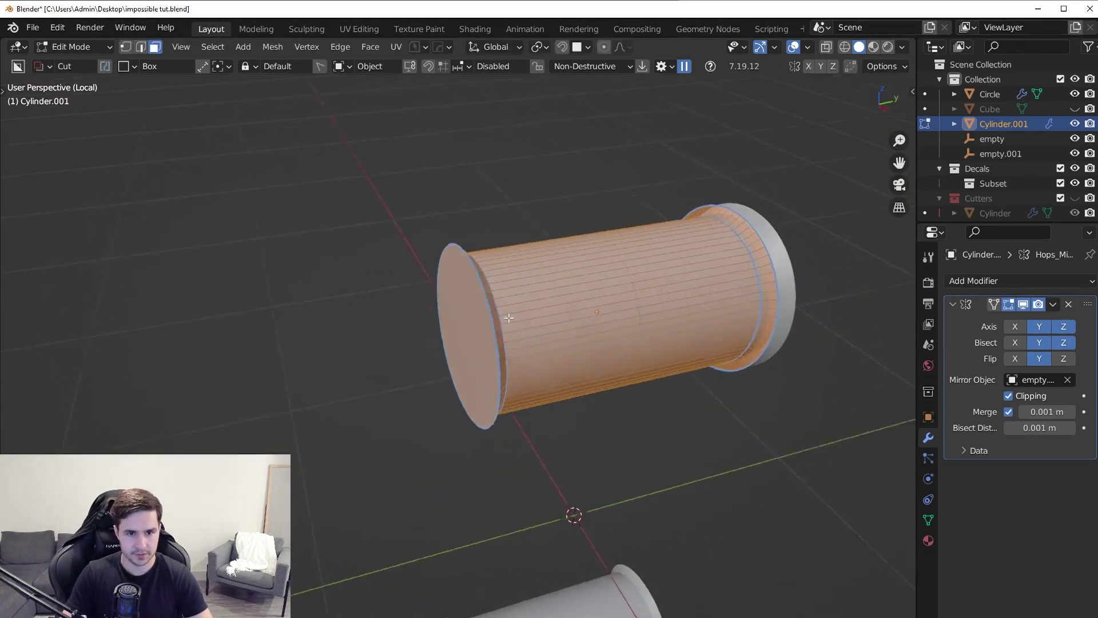
click(1070, 305)
Delete the end caps and flared bevel faces at both ends of the cylinder copy.
middle_drag(781, 347, 753, 348)
middle_drag(403, 372, 625, 361)
click(450, 334)
click(589, 346)
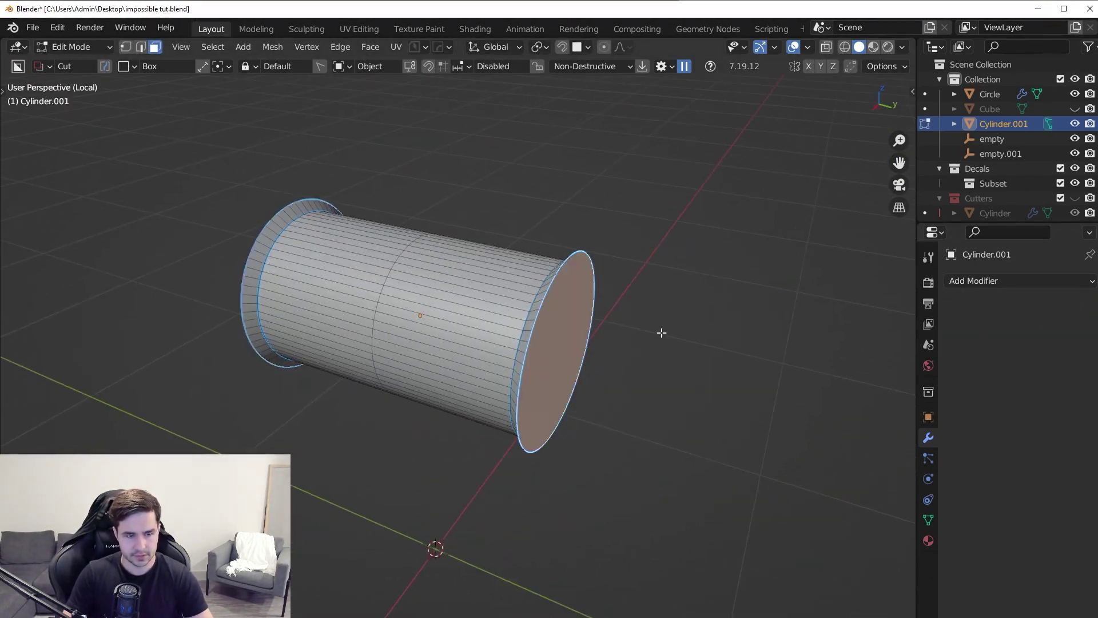
key(x)
click(674, 330)
Select the open end edge loops of the cylinder copy and fill them with faces.
key(2)
middle_drag(377, 355, 503, 361)
alt+click(484, 261)
key(f)
middle_drag(709, 286, 655, 300)
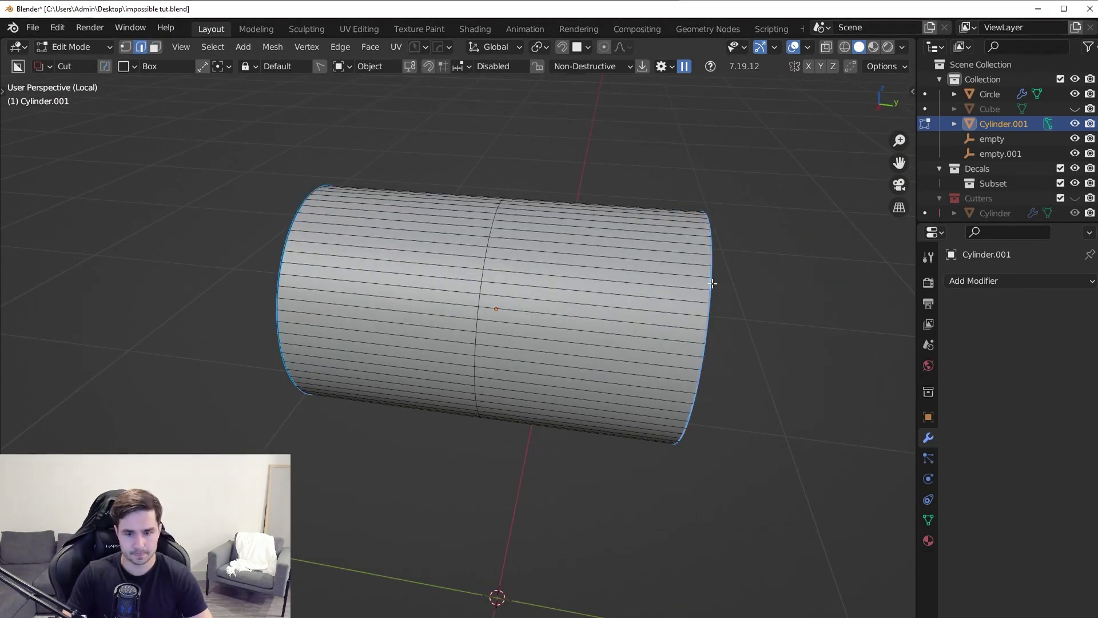
Leave local view and stretch the cylinder along Y to bring its end caps close to the hole openings.
key(KP_Divide)
middle_drag(534, 326, 625, 345)
key(s)
key(y)
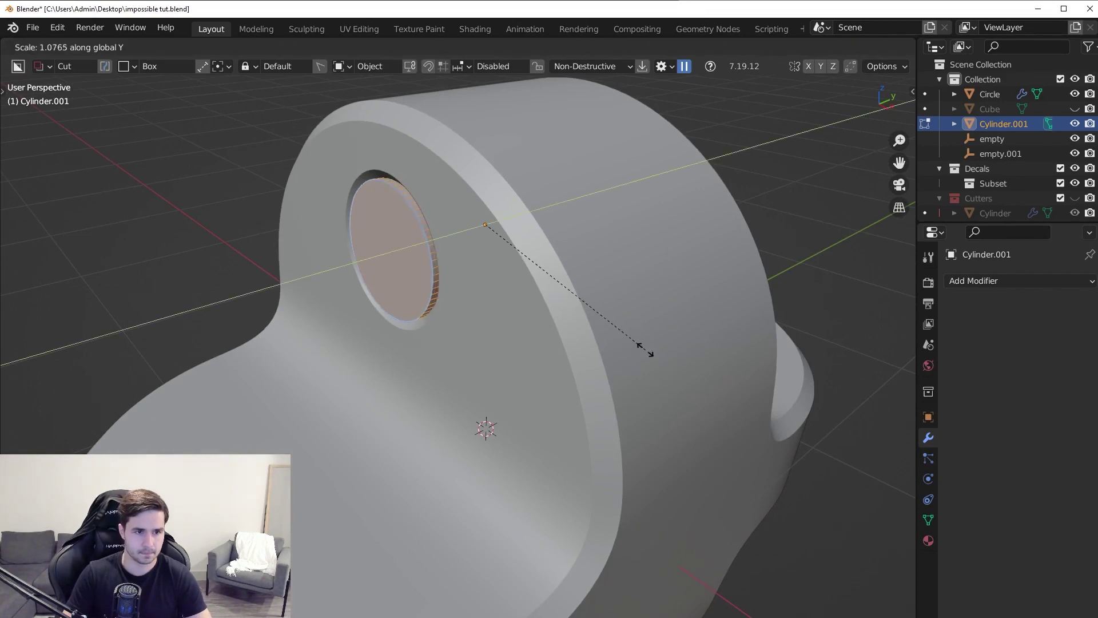
click(748, 355)
Check the solid cylinder's dimensions, apply its scale and reopen its mesh for editing.
key(n)
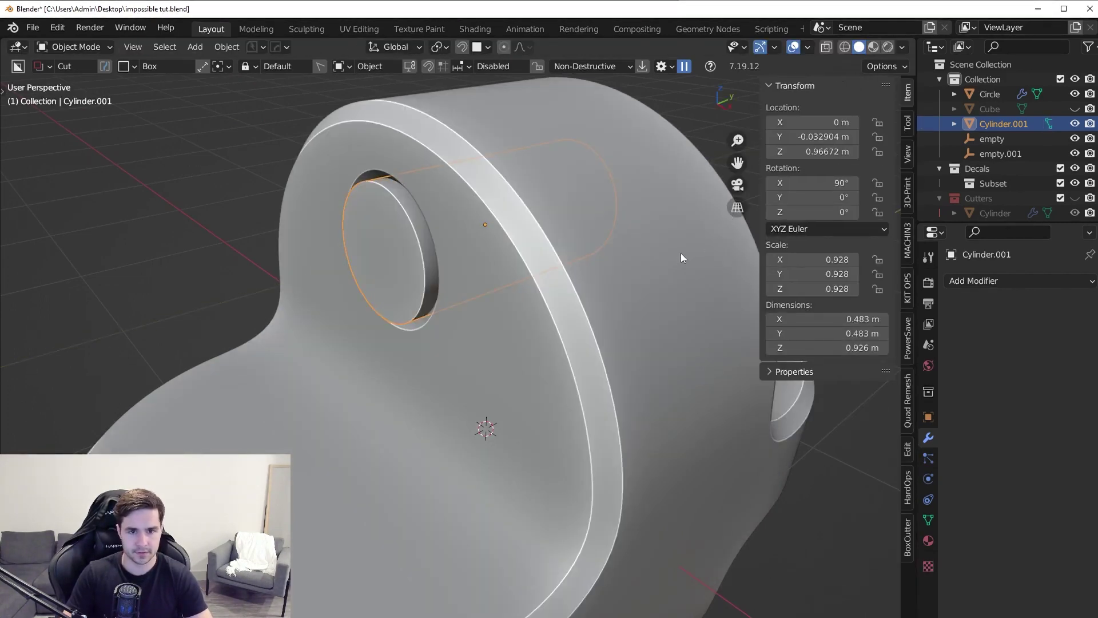
key(n)
key(ctrl+a)
click(610, 275)
key(Tab)
middle_drag(610, 275, 473, 247)
middle_drag(498, 339, 686, 359)
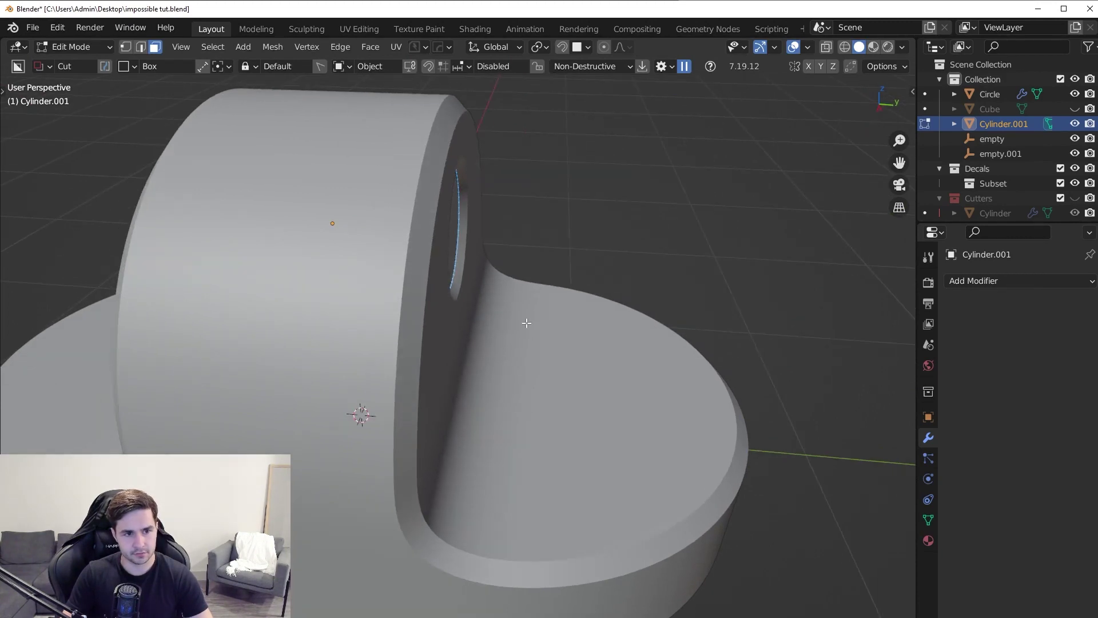
Leave mesh editing and mirror the solid cylinder across the Y axis about a new empty.
key(Tab)
scroll(527, 276, down, 3)
key(alt+x)
click(295, 376)
middle_drag(344, 345, 417, 340)
Bevel the rim of the cylinder's end cap and move the cap along Y in the hole opening.
key(Tab)
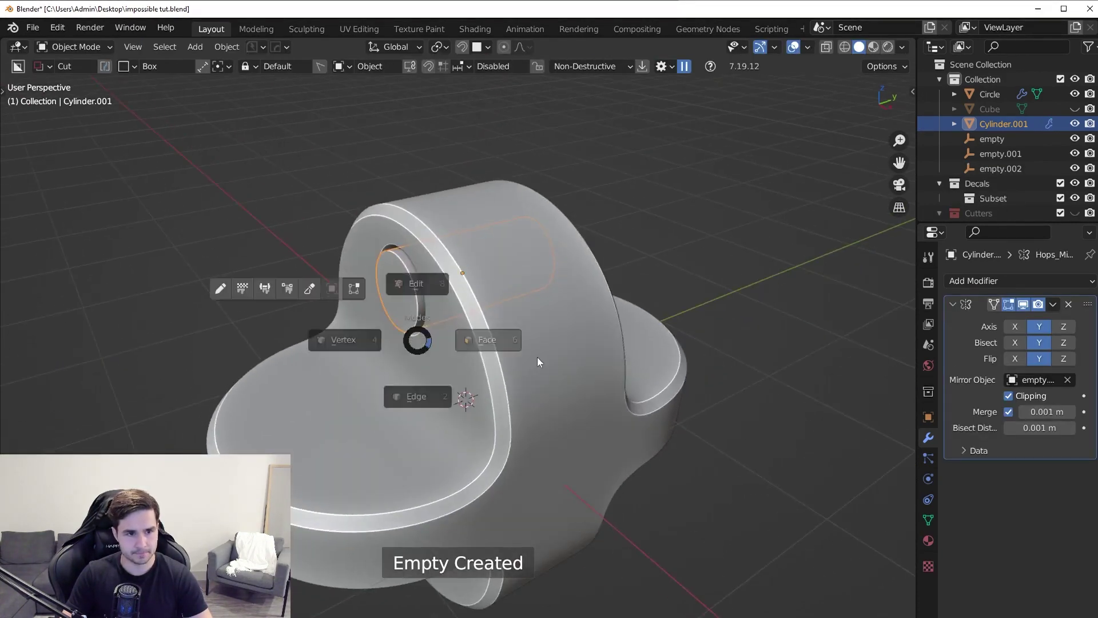
click(540, 359)
key(ctrl+b)
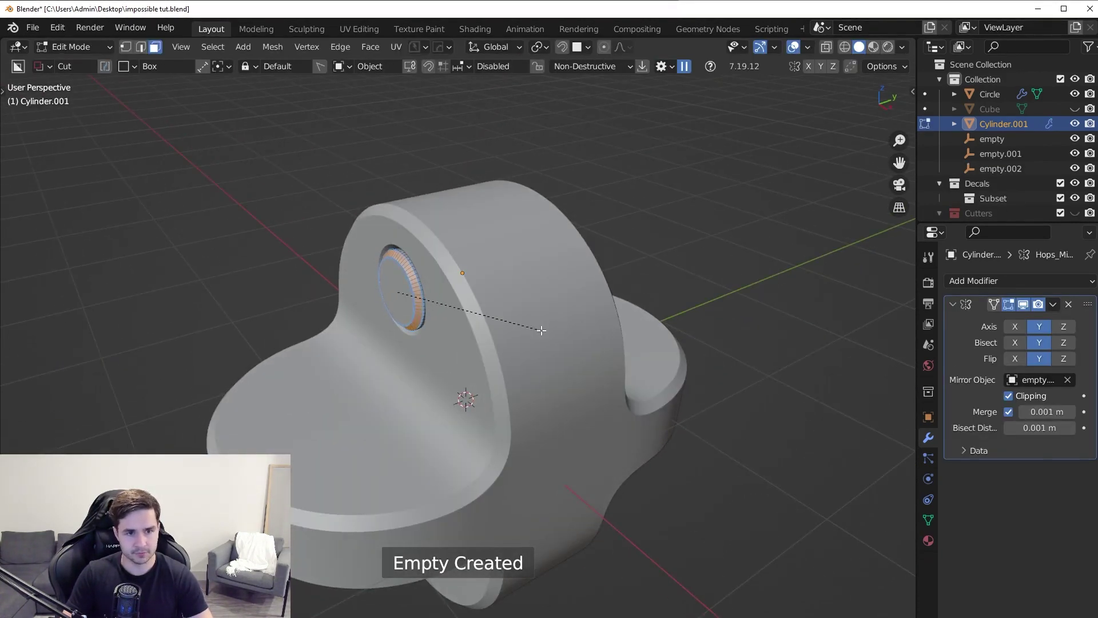
click(543, 330)
key(g)
key(y)
click(533, 343)
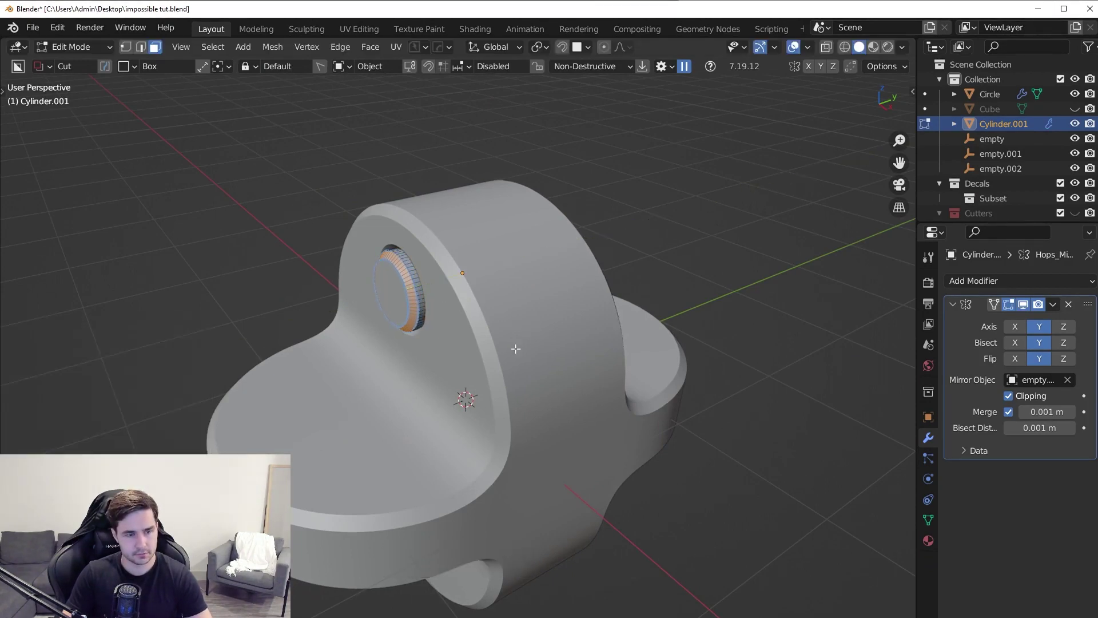
middle_drag(578, 349, 542, 355)
key(Tab)
Mirror the cylinder across Z as well to fill the holes in the lower half of the upright band.
key(alt+a)
scroll(552, 316, down, 4)
mouse_move(552, 317)
middle_down()
mouse_move(444, 300)
mouse_move(557, 287)
mouse_move(564, 305)
middle_up()
scroll(557, 286, up, 4)
key(ctrl+z)
key(alt+x)
click(428, 268)
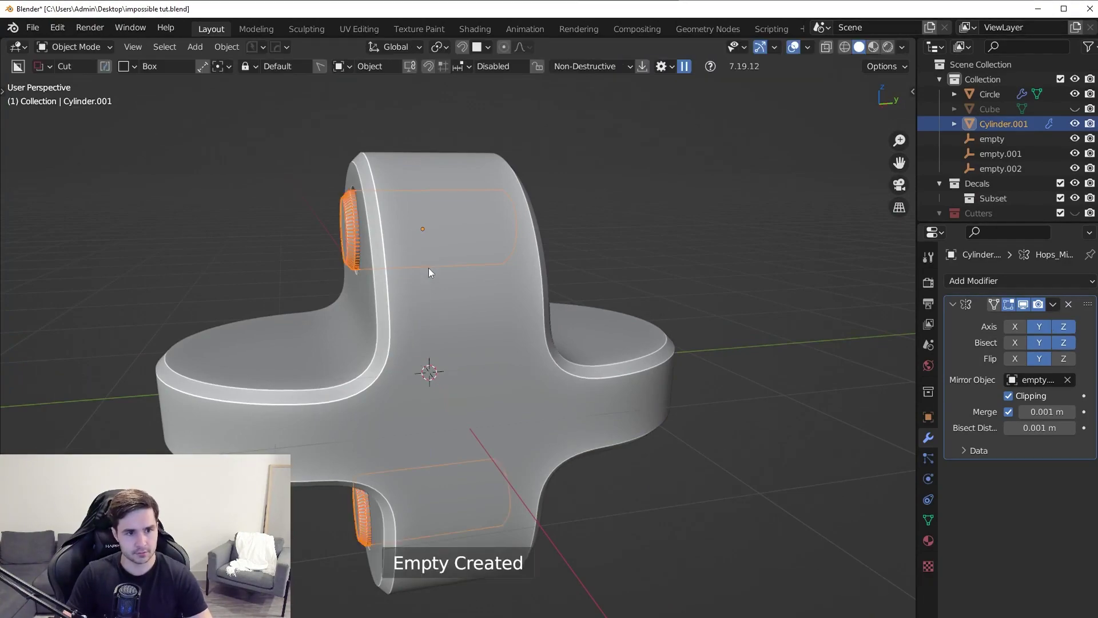
middle_drag(426, 270, 474, 364)
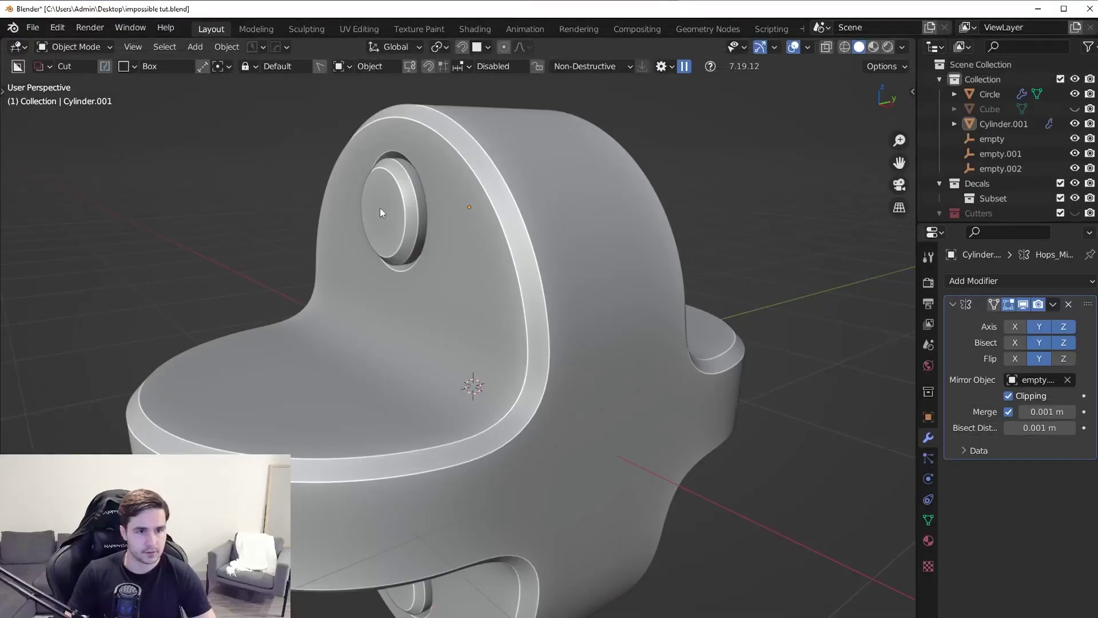
click(381, 210)
key(g)
key(y)
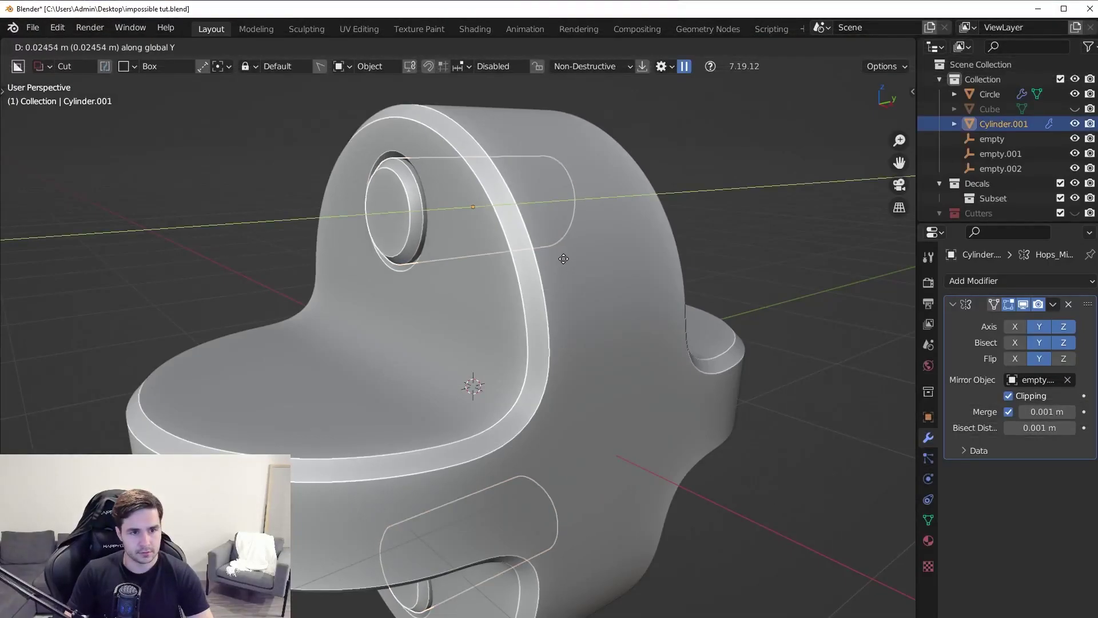
key(Escape)
Add a 30° angle-limited HardOps bevel with 3 segments and 0.0056 width to the band and the cylinders.
middle_drag(652, 237, 626, 265)
key(q)
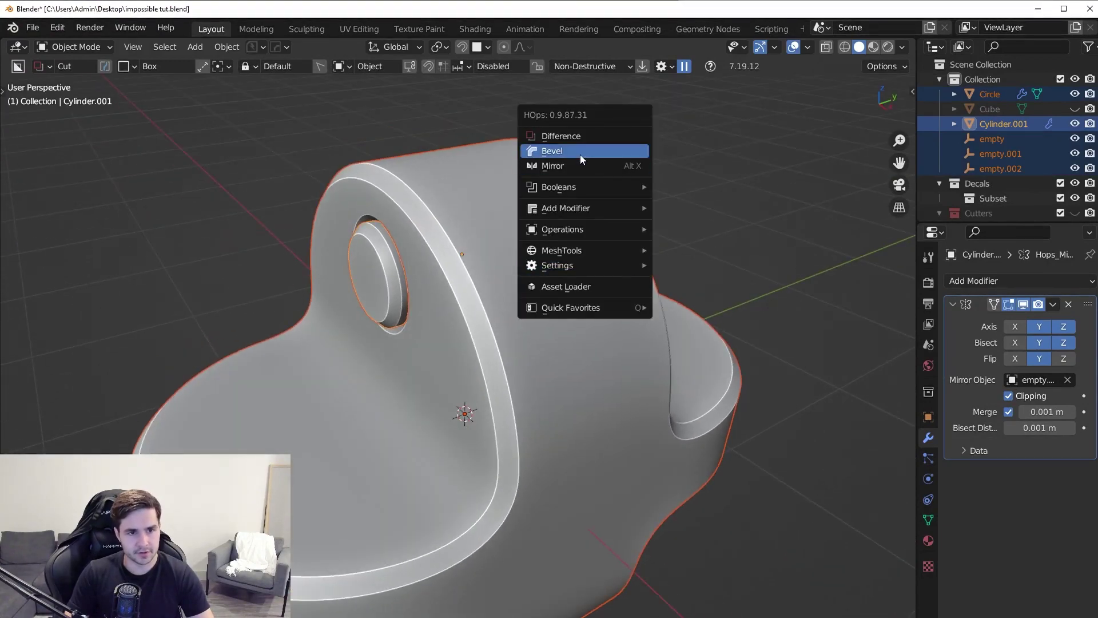
click(580, 153)
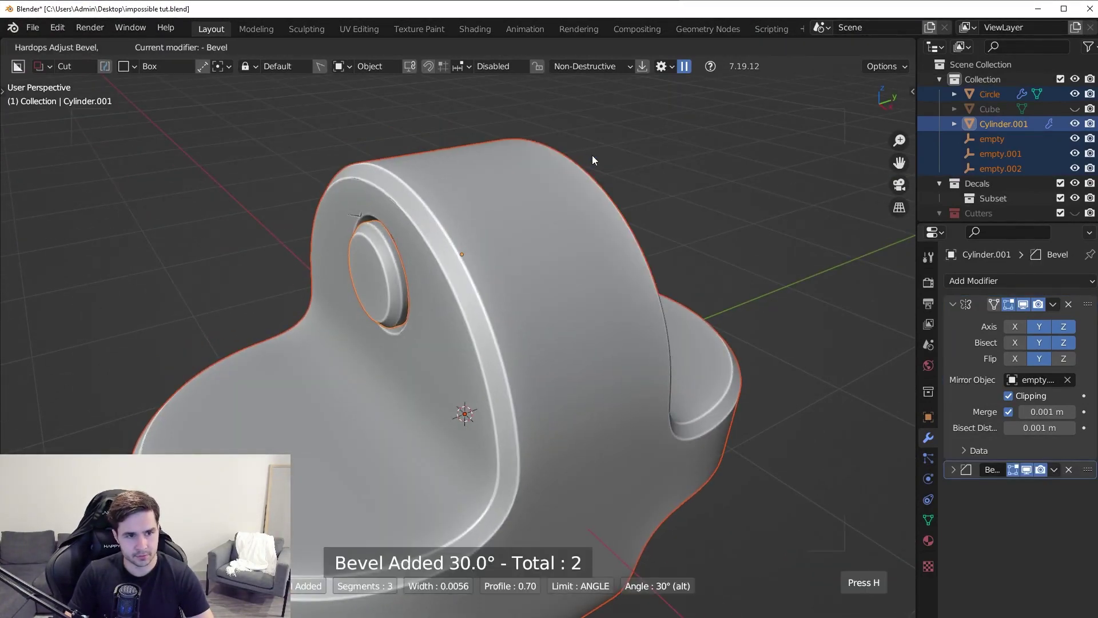
click(589, 155)
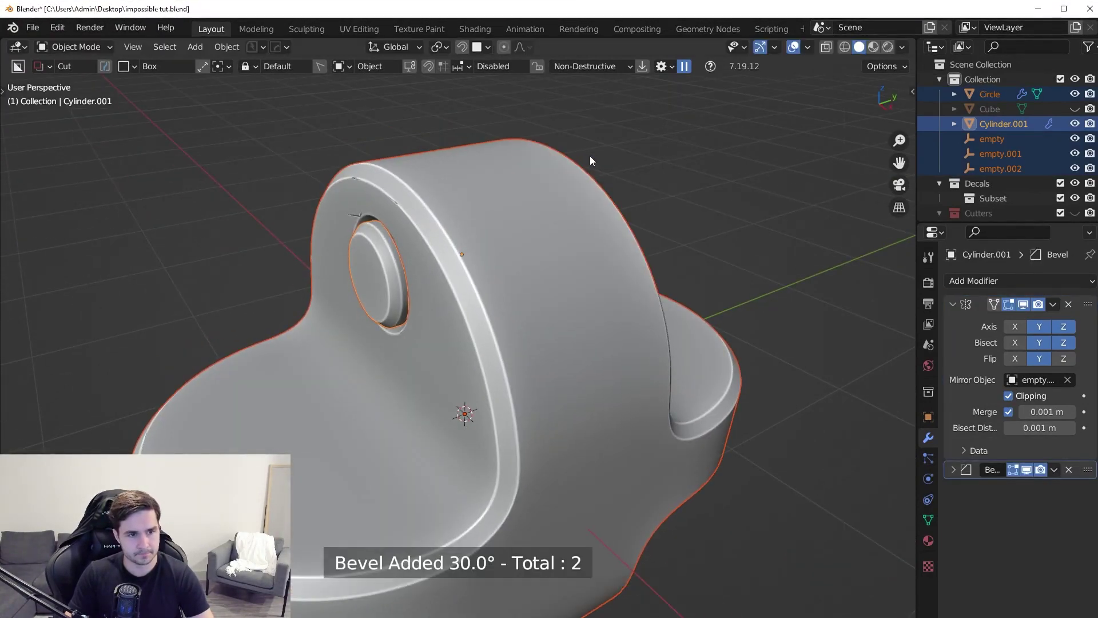
middle_drag(589, 155, 547, 359)
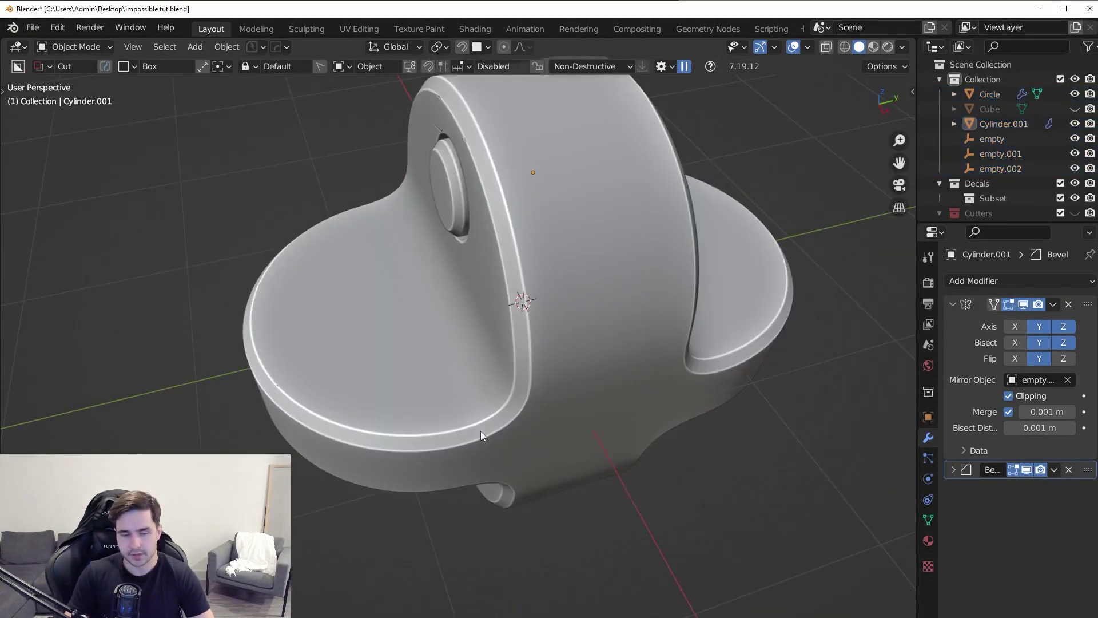
Show the model from the right side view and add a cube mesh at its center.
alt+middle_drag(481, 431, 524, 420)
scroll(414, 369, up, 3)
click(321, 274)
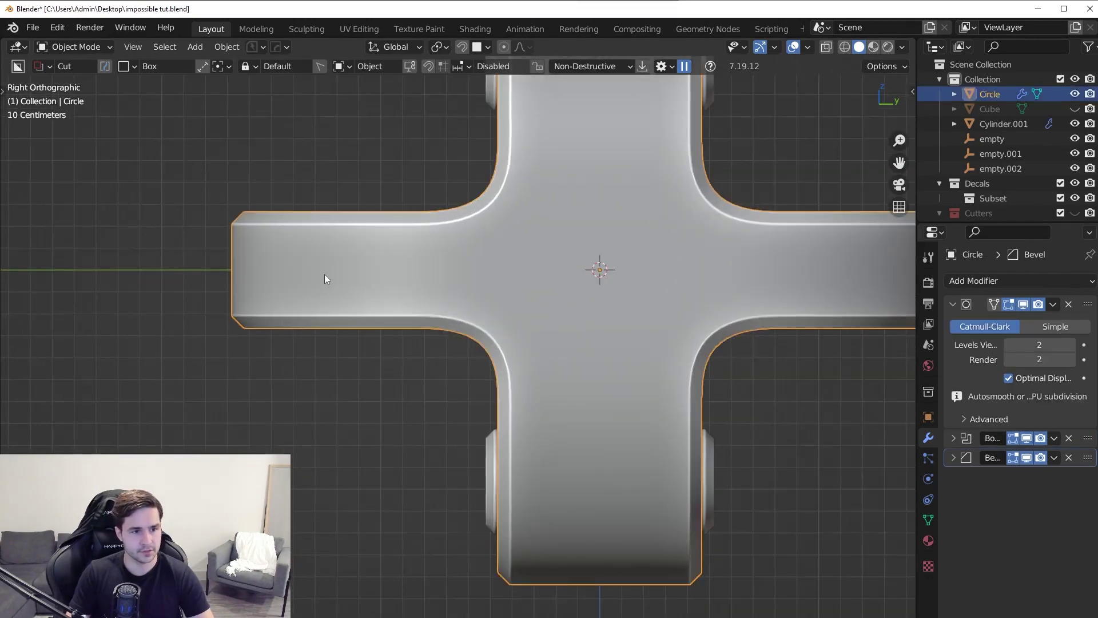
scroll(321, 274, up, 3)
key(shift+a)
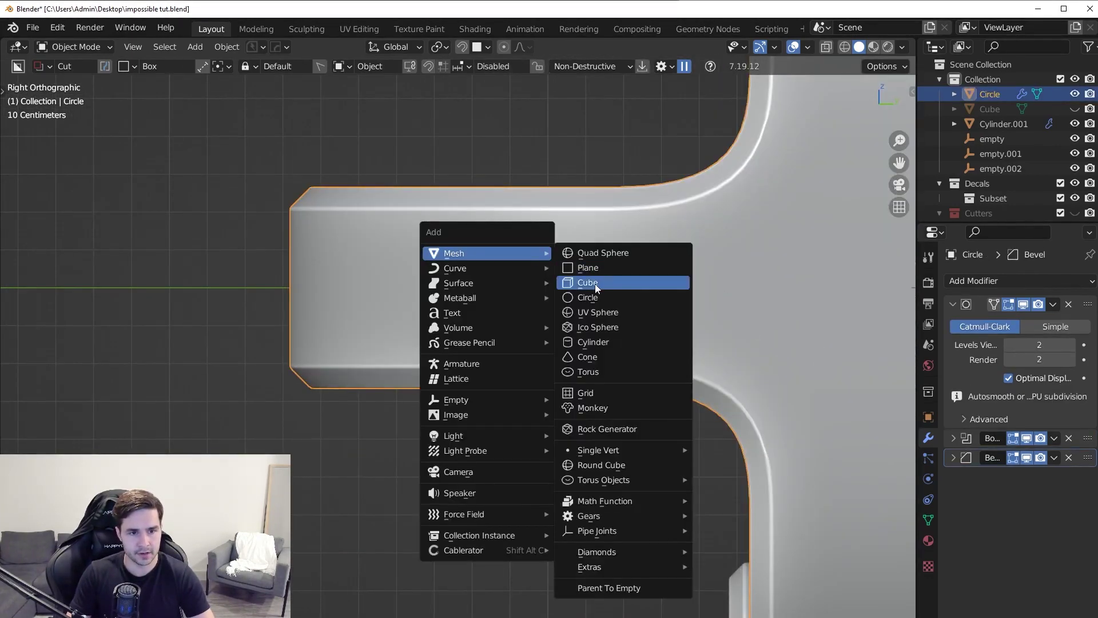
click(594, 281)
Flatten the cube along Z and stretch it along X past the depth of the horizontal band.
scroll(557, 356, down, 5)
key(s)
key(z)
click(558, 376)
middle_drag(558, 375, 618, 449)
key(s)
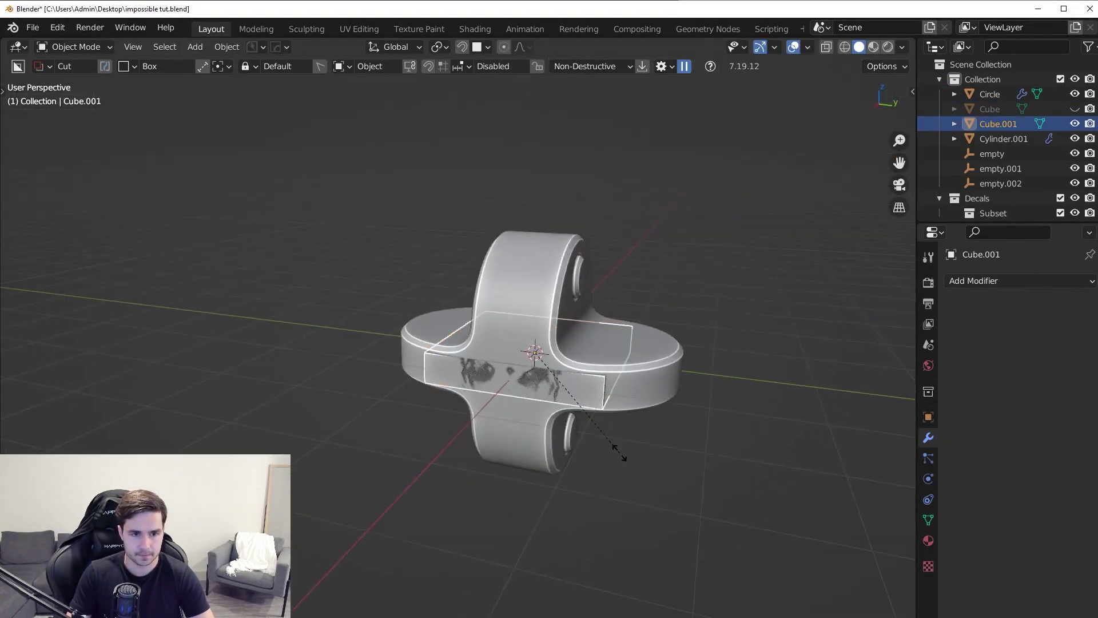
key(x)
click(767, 437)
Scale the flattened cube further along Z by about 0.23 into a very thin slab.
key(KP_3)
scroll(606, 469, up, 4)
key(s)
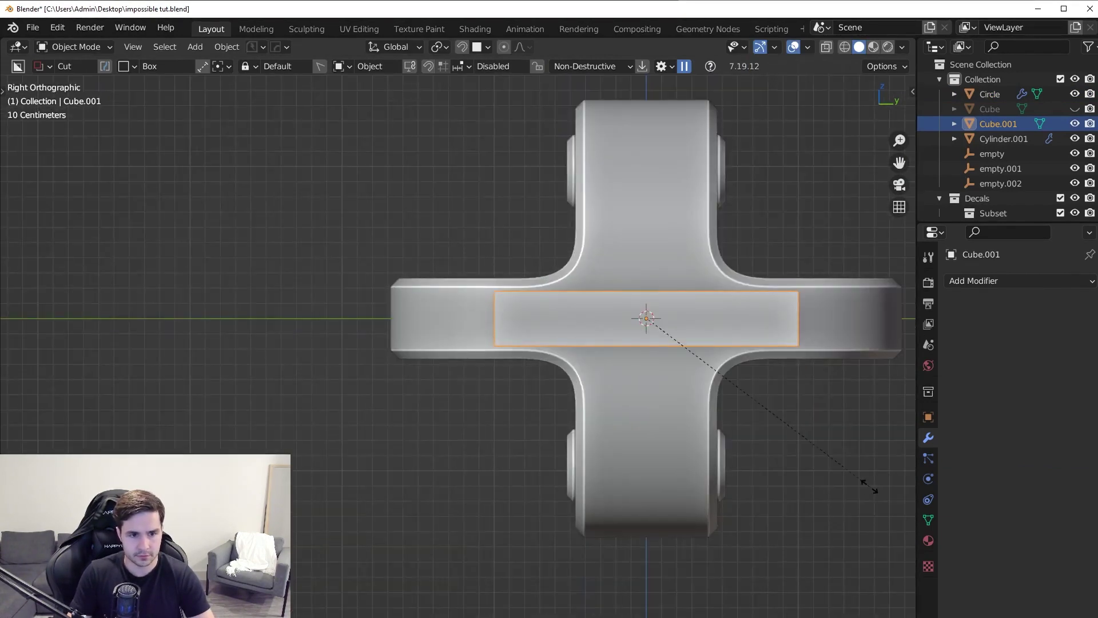
key(z)
click(668, 387)
key(s)
key(z)
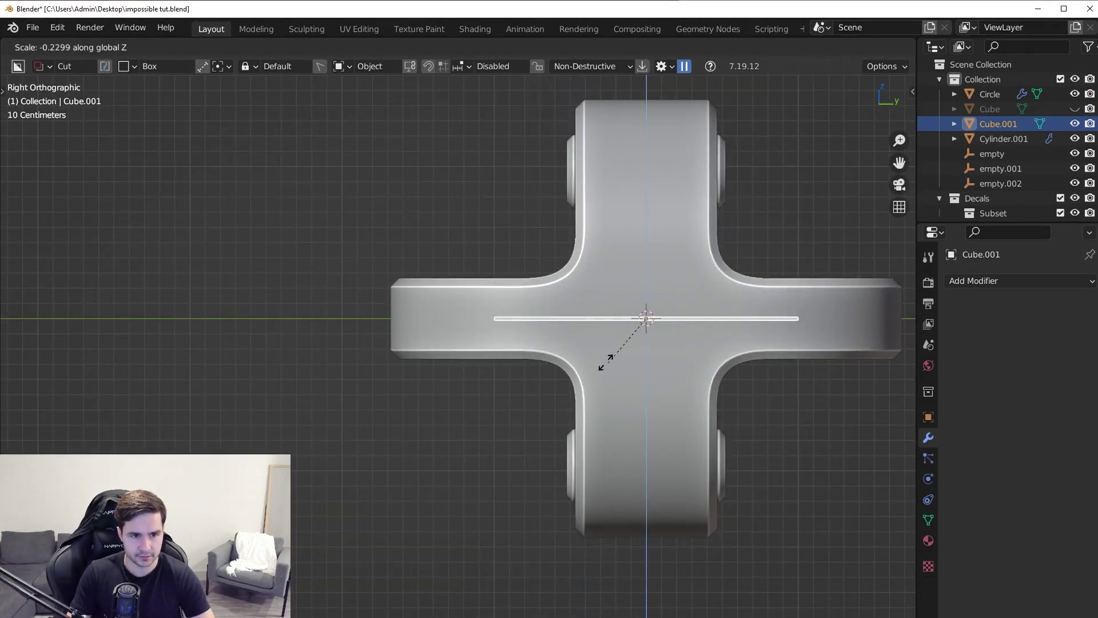
click(599, 366)
Move the thin slab about 2 m along negative Y so it partly overlaps the horizontal band's end.
scroll(801, 431, up, 2)
key(g)
key(y)
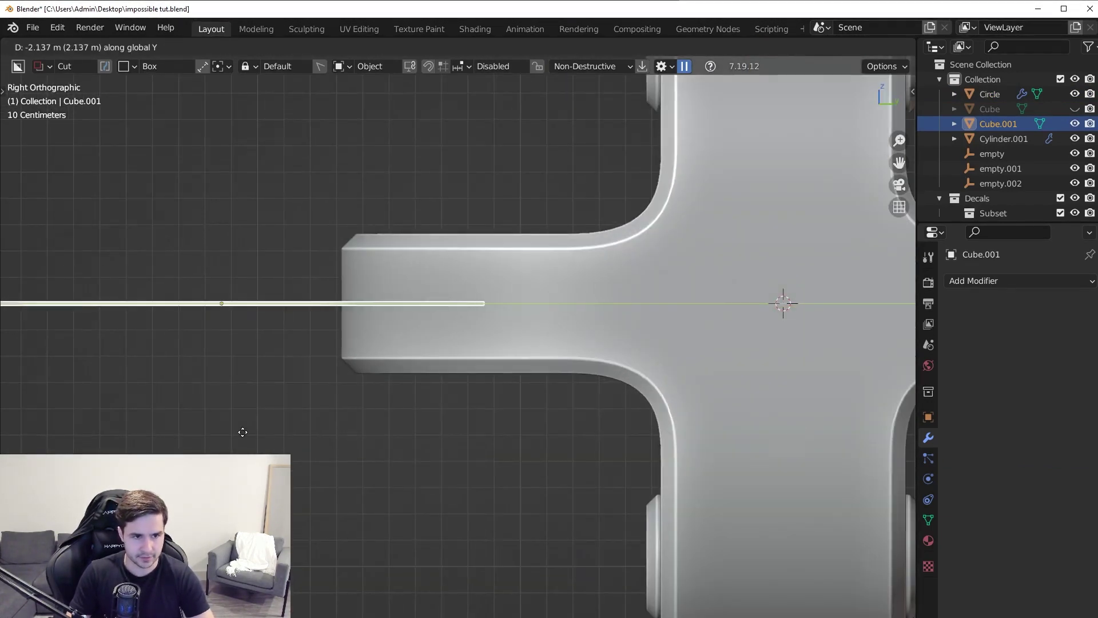
click(269, 427)
Subtract the slab from the band with a Boolean difference and adjust the cutter's position along Y.
middle_drag(424, 312, 491, 320)
shift+click(493, 339)
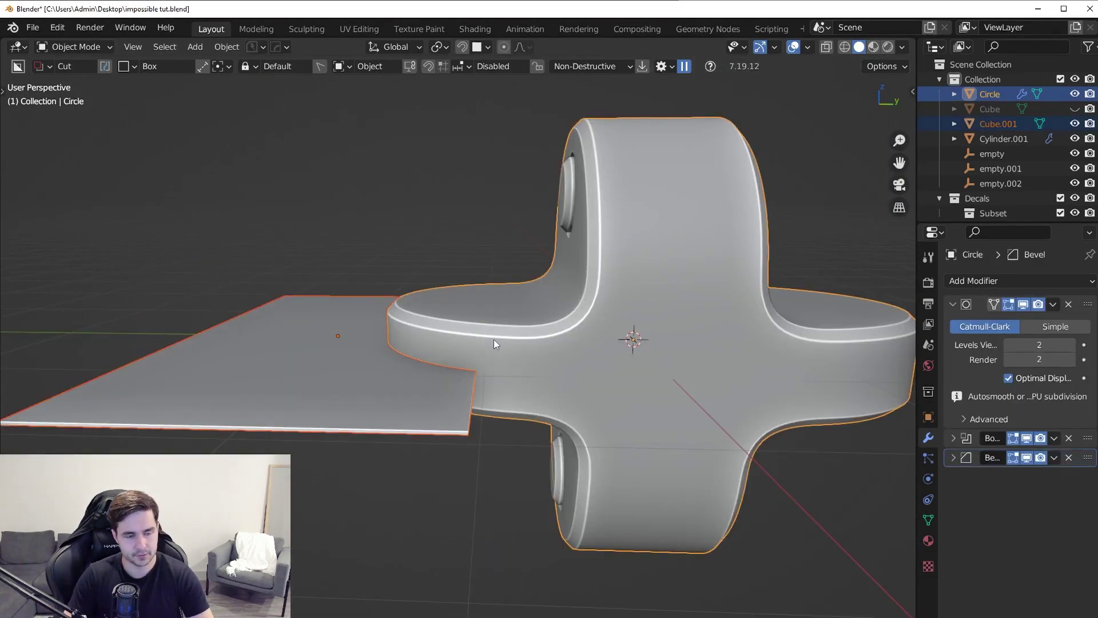
key(ctrl+minus)
key(q)
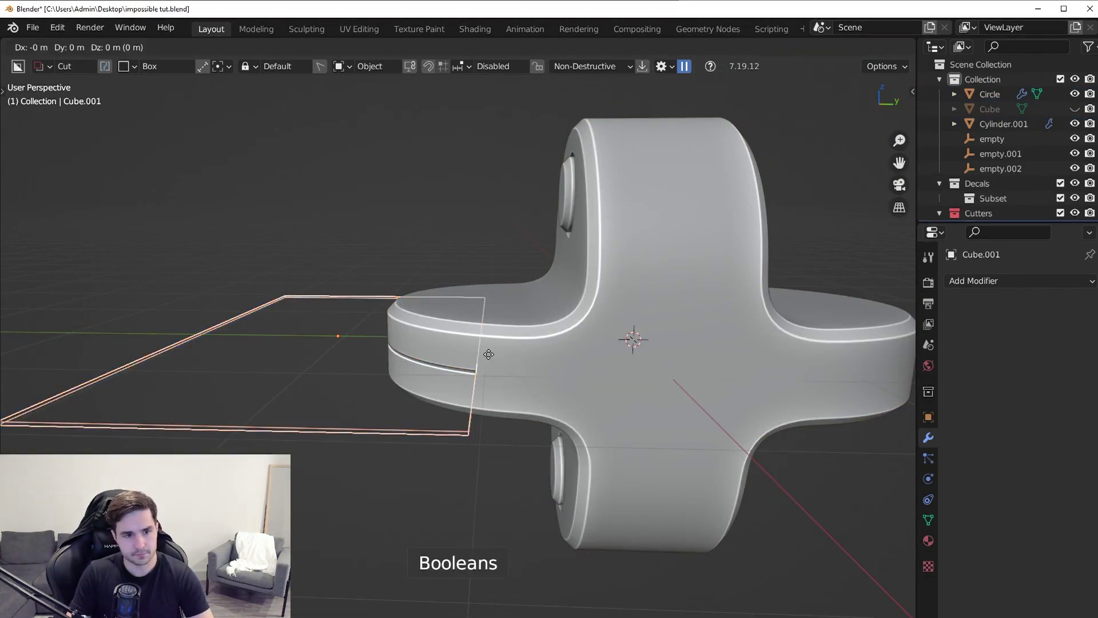
key(g)
key(y)
click(517, 353)
scroll(532, 360, down, 2)
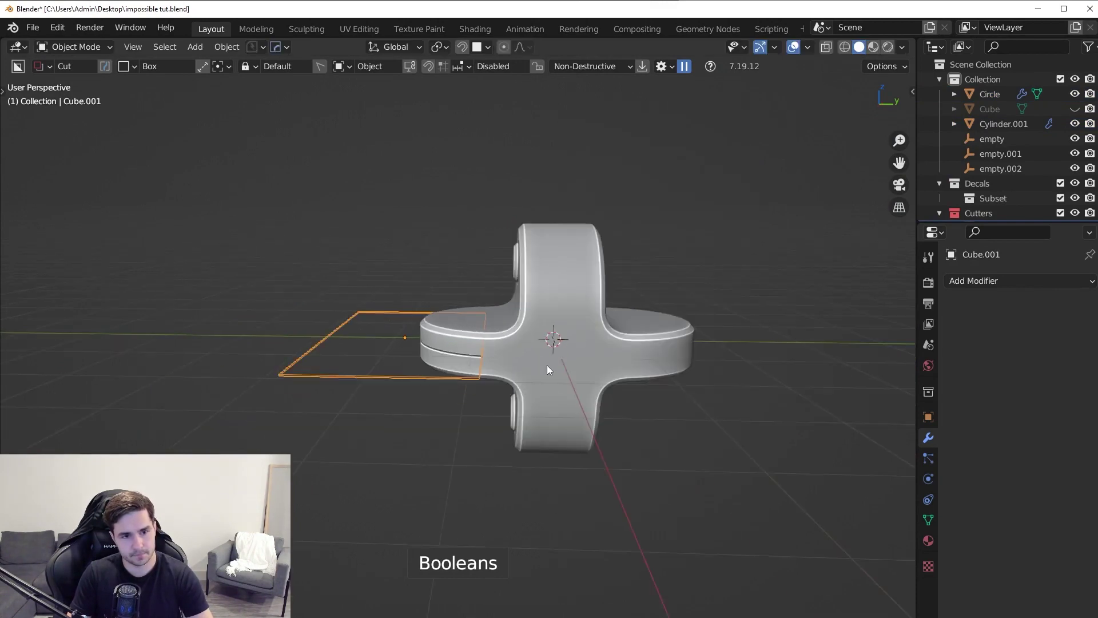
Mirror the slab cutter across Y to cut the same slot in the opposite end of the horizontal band.
key(alt+x)
click(450, 334)
key(h)
middle_drag(579, 349, 676, 379)
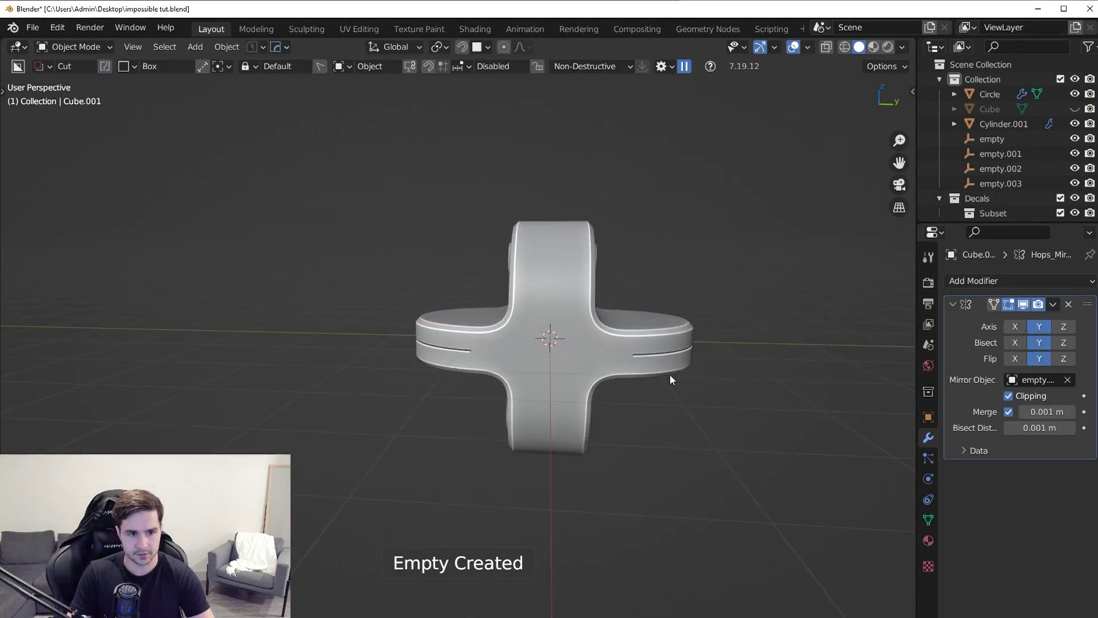
Scale the mirrored slab cutter along Z by about 0.23 to make the slots narrower.
key(s)
key(z)
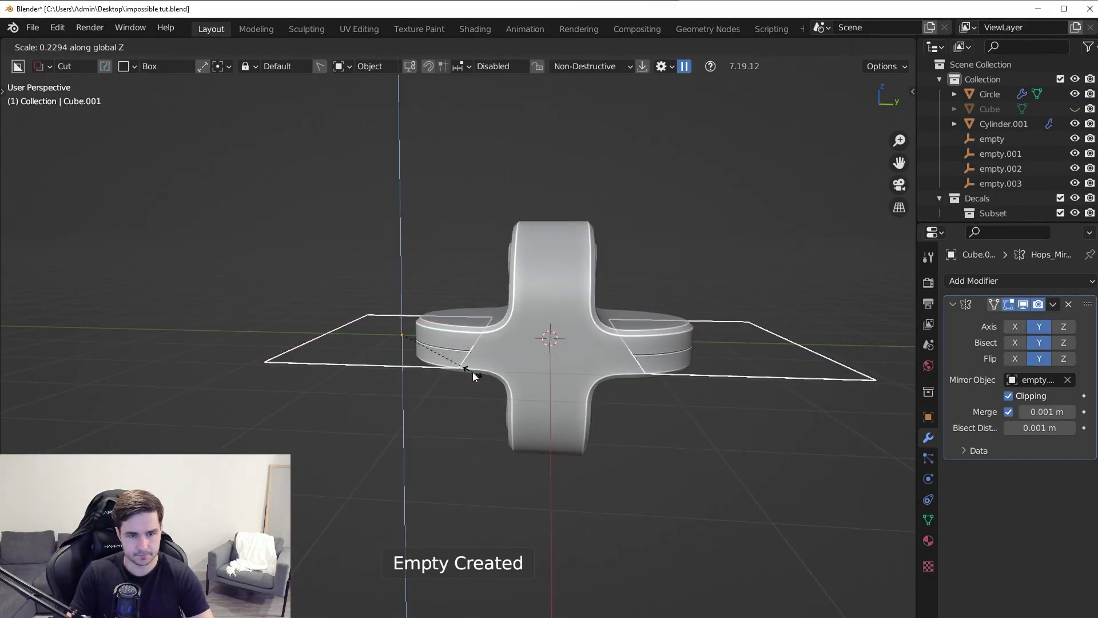
click(472, 372)
middle_drag(480, 378, 519, 410)
scroll(519, 410, up, 2)
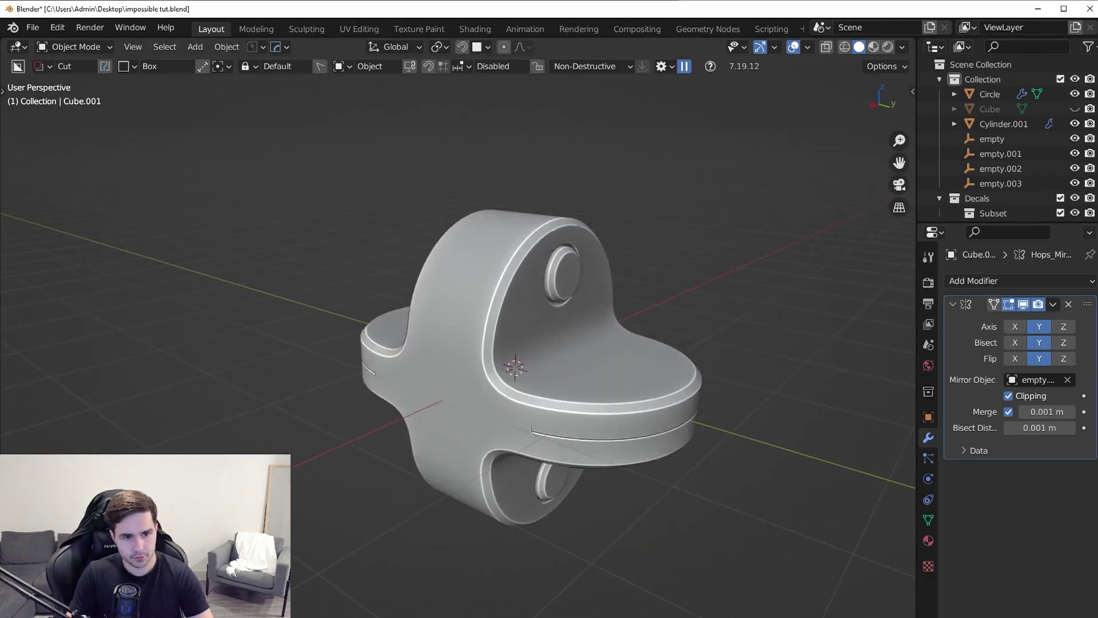
Select the band body, apply its modifiers with Smart Apply and check the resulting mesh in edit mode.
middle_drag(606, 388, 665, 351)
key(KP_3)
click(619, 300)
key(ctrl+d)
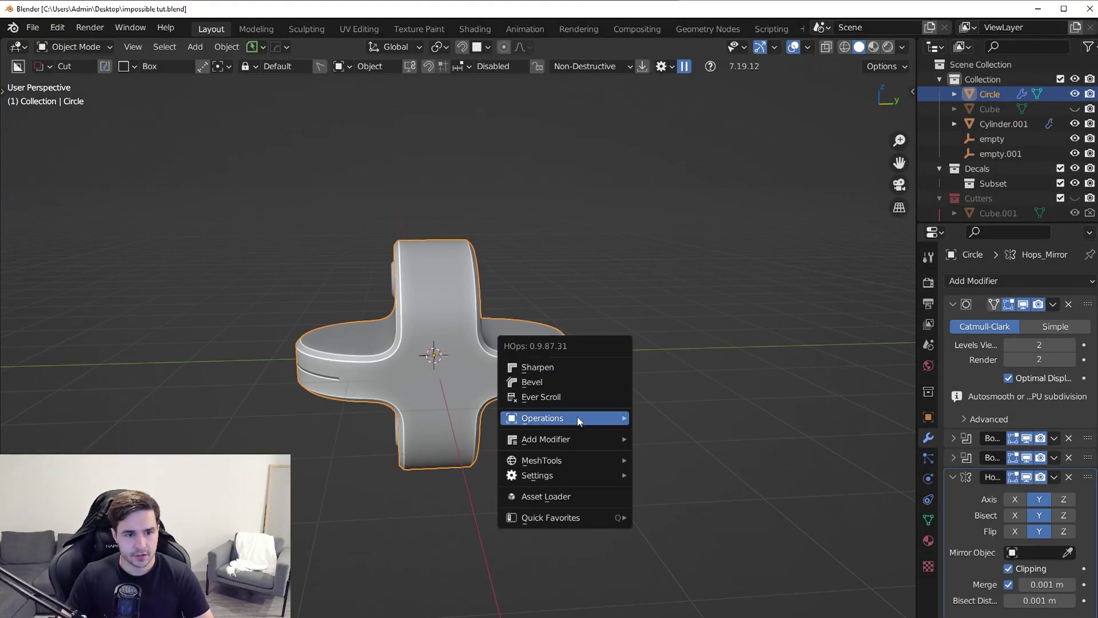
mouse_move(576, 418)
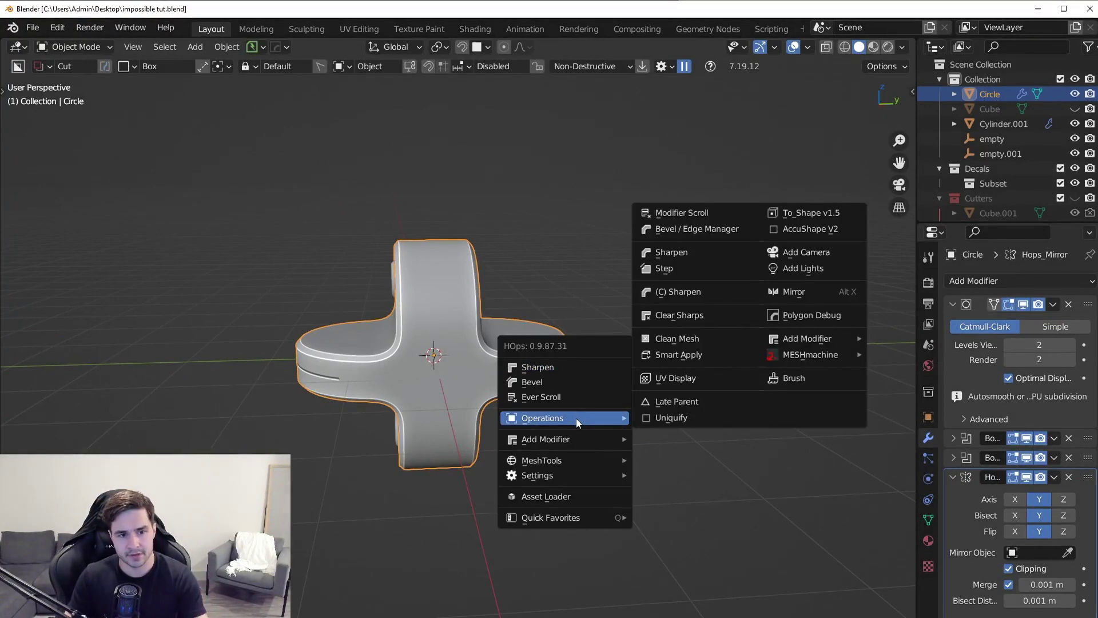
click(693, 353)
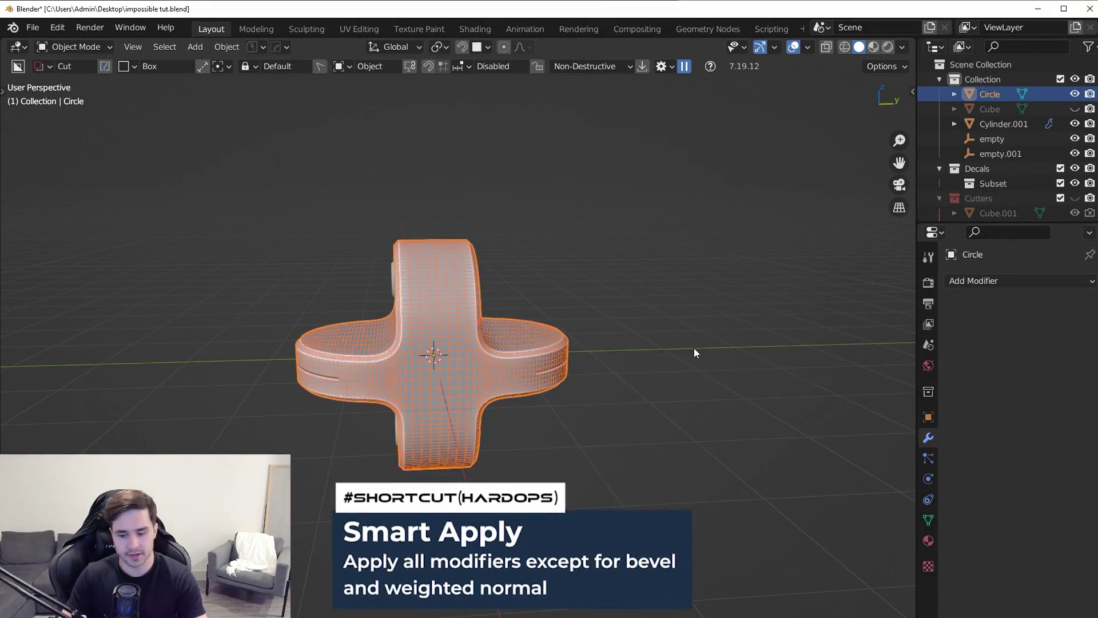
key(KP_3)
scroll(512, 324, up, 5)
key(Tab)
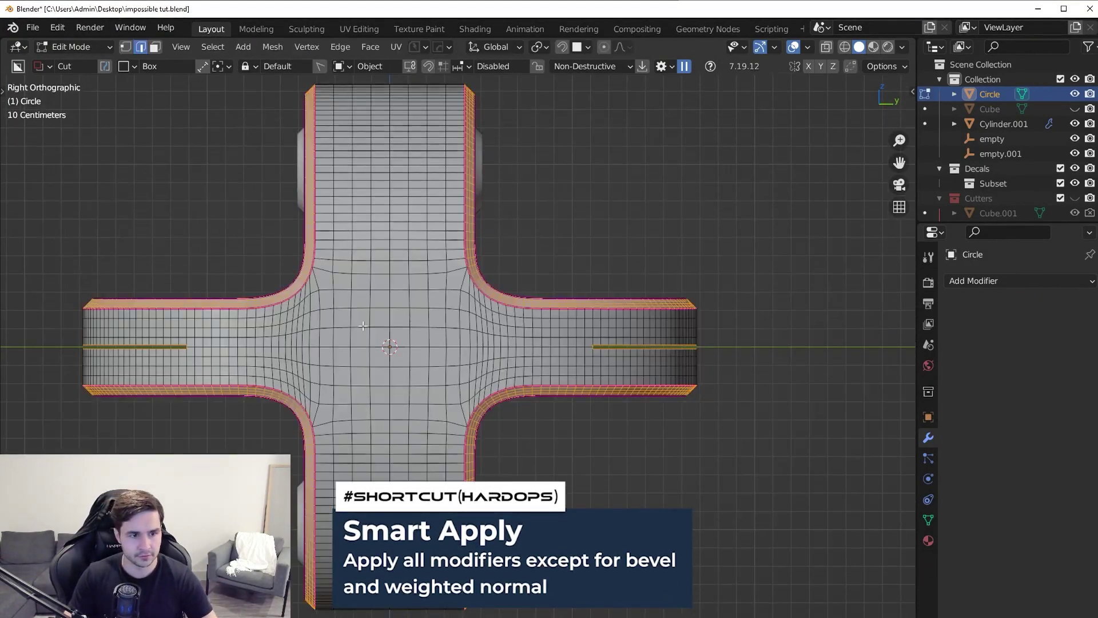
key(Tab)
Draw a BoxCutter box over the full height of the upright band's middle and switch it to Inset mode.
click(407, 226)
scroll(461, 308, down, 4)
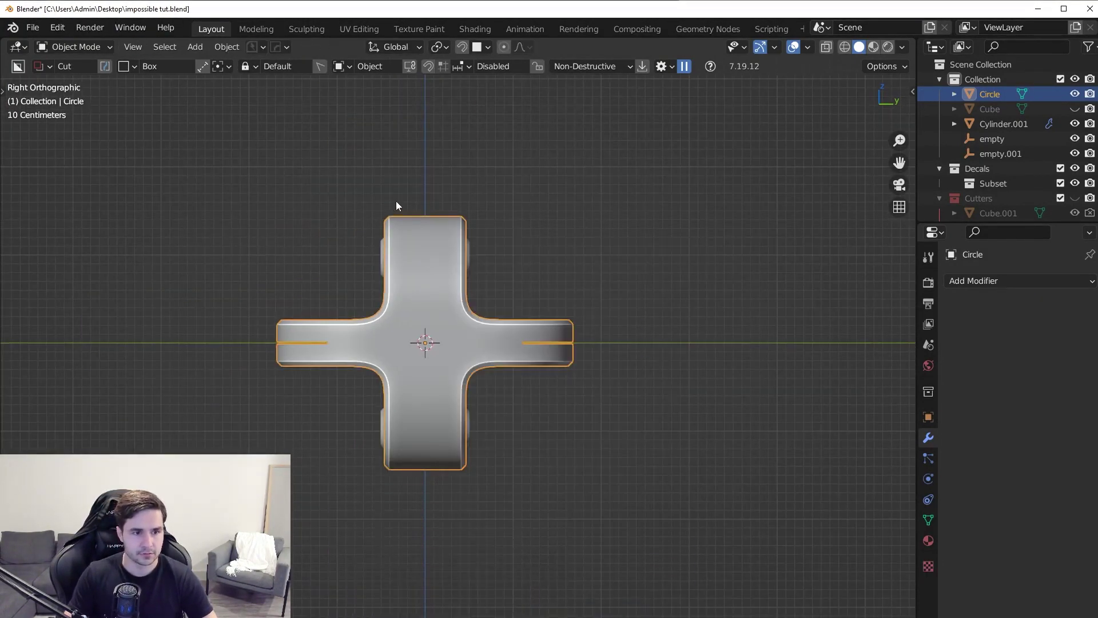
drag(396, 200, 453, 479)
middle_drag(453, 479, 698, 279)
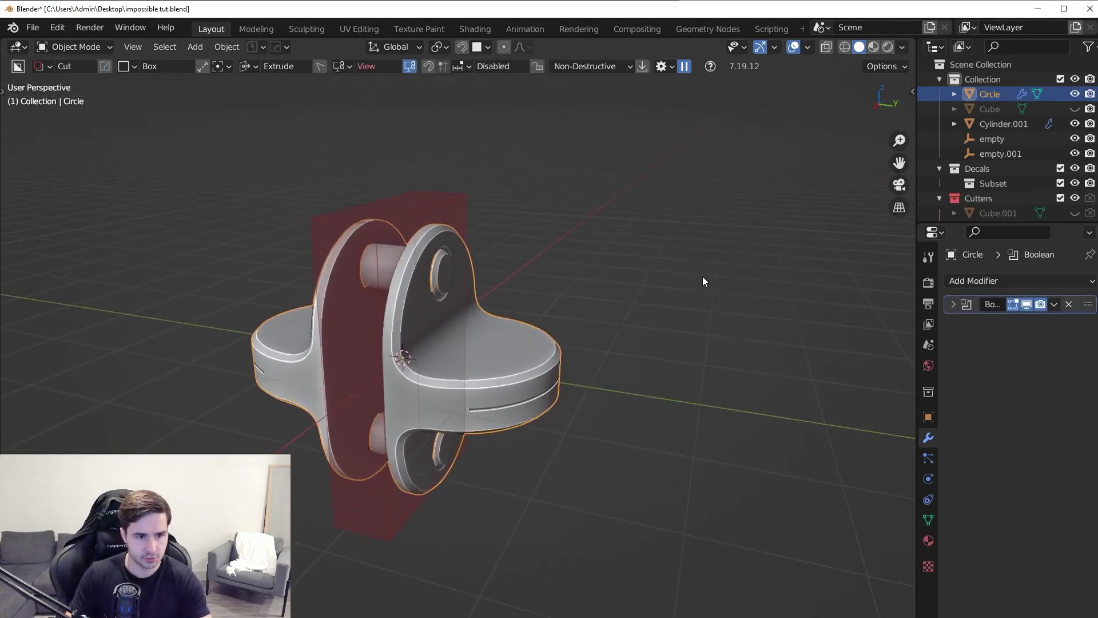
key(i)
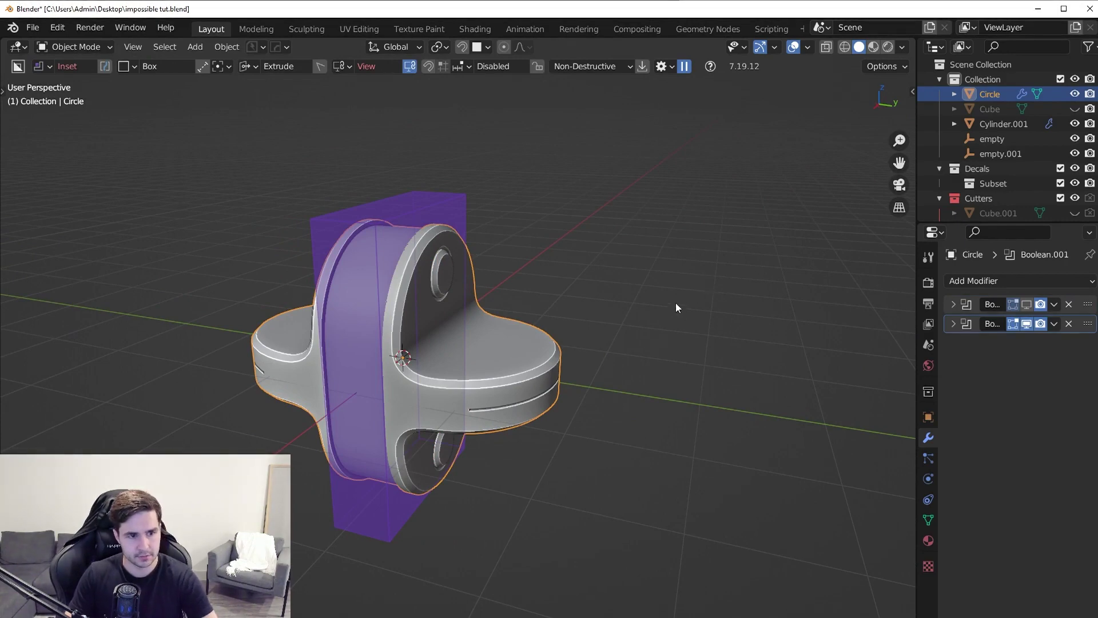
key(ctrl+z)
middle_drag(673, 310, 612, 358)
key(KP_3)
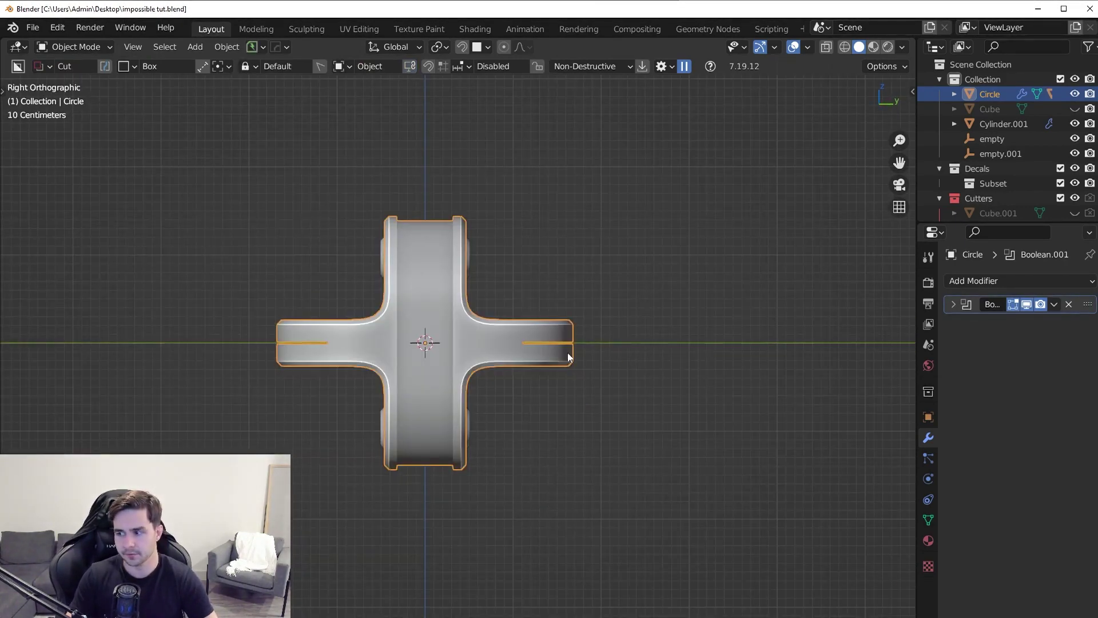
Cut a narrower full-height box through the middle of the upright band's inset area.
mouse_move(404, 197)
mouse_down()
mouse_move(431, 481)
mouse_move(446, 511)
mouse_move(437, 517)
mouse_up()
middle_drag(437, 517, 623, 177)
middle_drag(582, 275, 515, 355)
scroll(477, 421, up, 5)
middle_drag(477, 423, 578, 399)
Apply the first Boolean modifier, which holds the inset, on the band body.
click(499, 350)
click(1054, 304)
click(1042, 320)
middle_drag(540, 365, 479, 333)
Open the band's mesh for editing and select the open edge loop along the inset gap on one side.
key(Tab)
scroll(402, 388, up, 8)
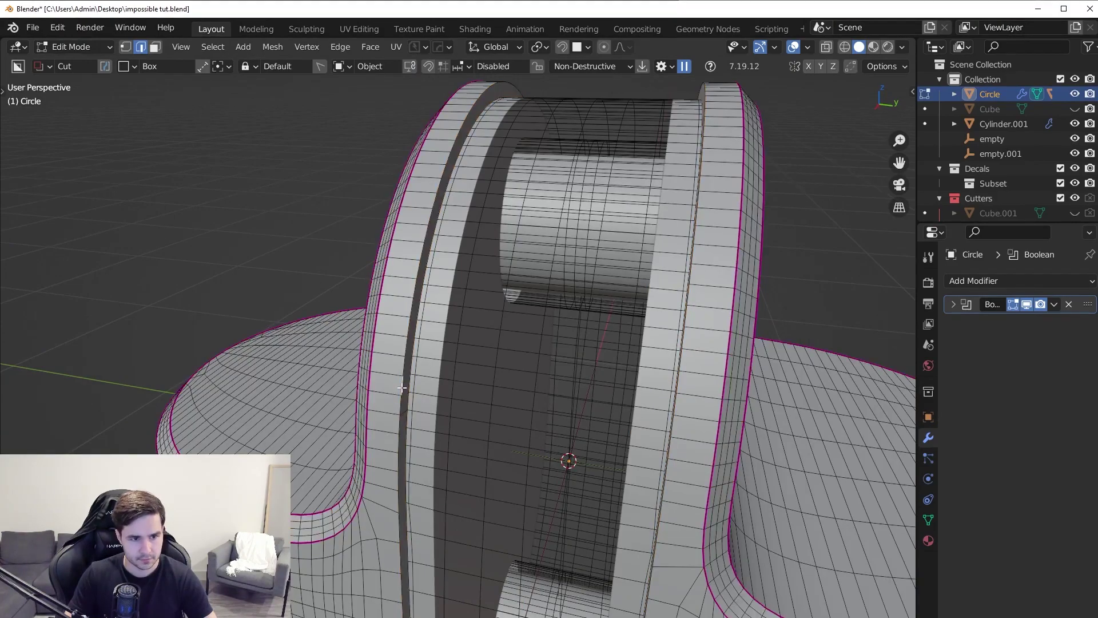
scroll(402, 388, down, 7)
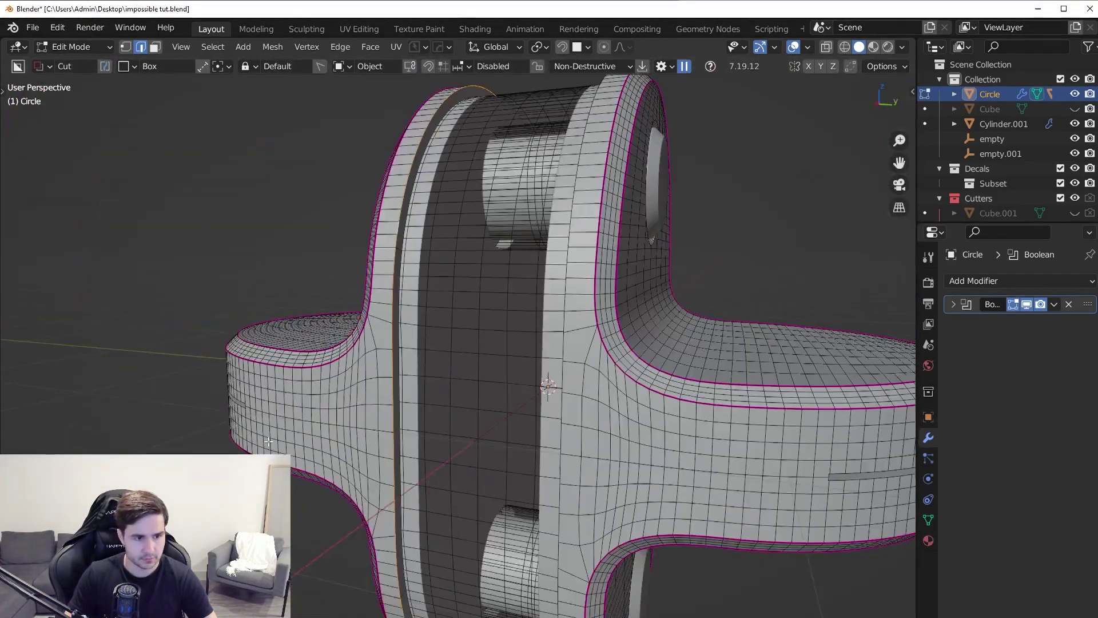
middle_drag(409, 361, 432, 366)
click(334, 341)
scroll(334, 342, up, 3)
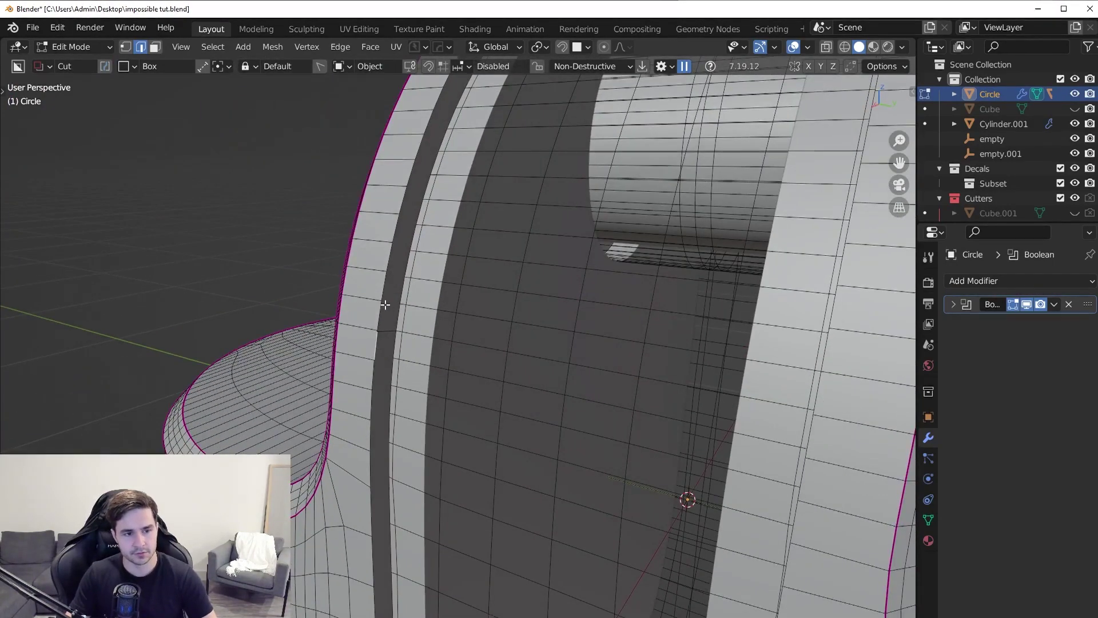
scroll(399, 283, down, 3)
scroll(362, 309, up, 3)
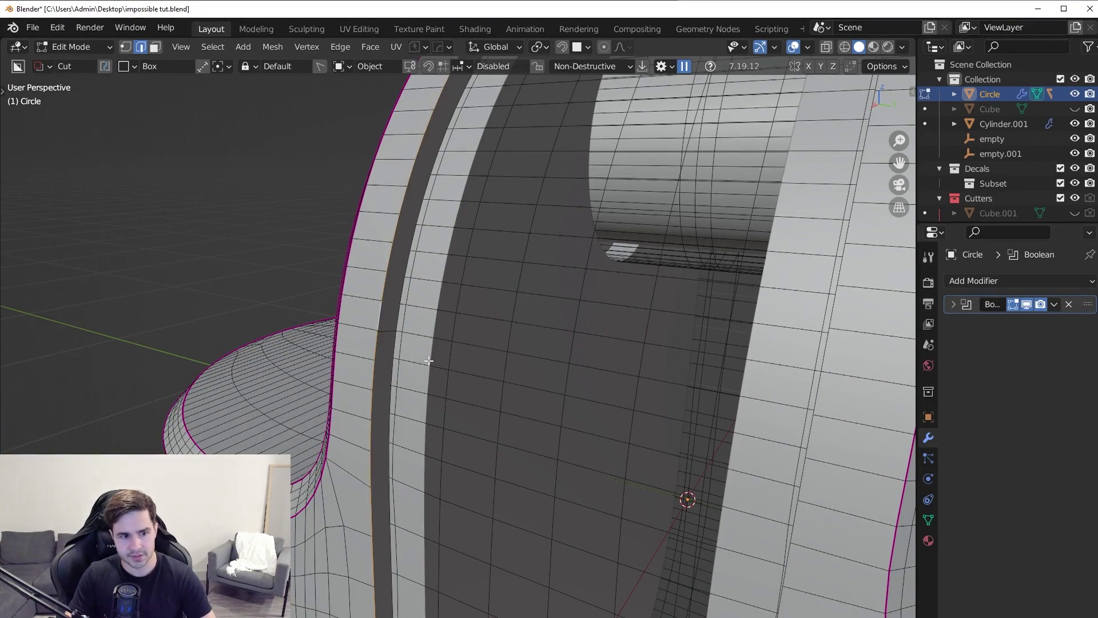
Symmetrize the band's mesh across Y to repeat the edited half on the other side.
middle_drag(443, 358, 653, 390)
key(s)
click(584, 387)
scroll(556, 385, down, 5)
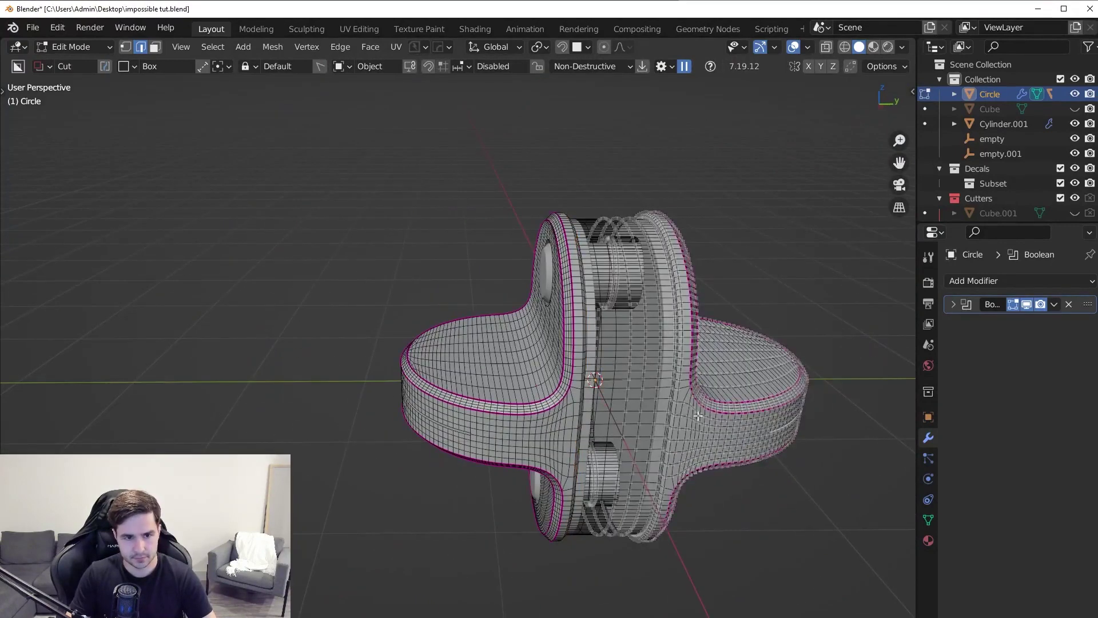
Leave the band's mesh editing and select the upper cylinder between the two band halves as an object.
key(Tab)
middle_drag(713, 372, 476, 385)
key(KP_3)
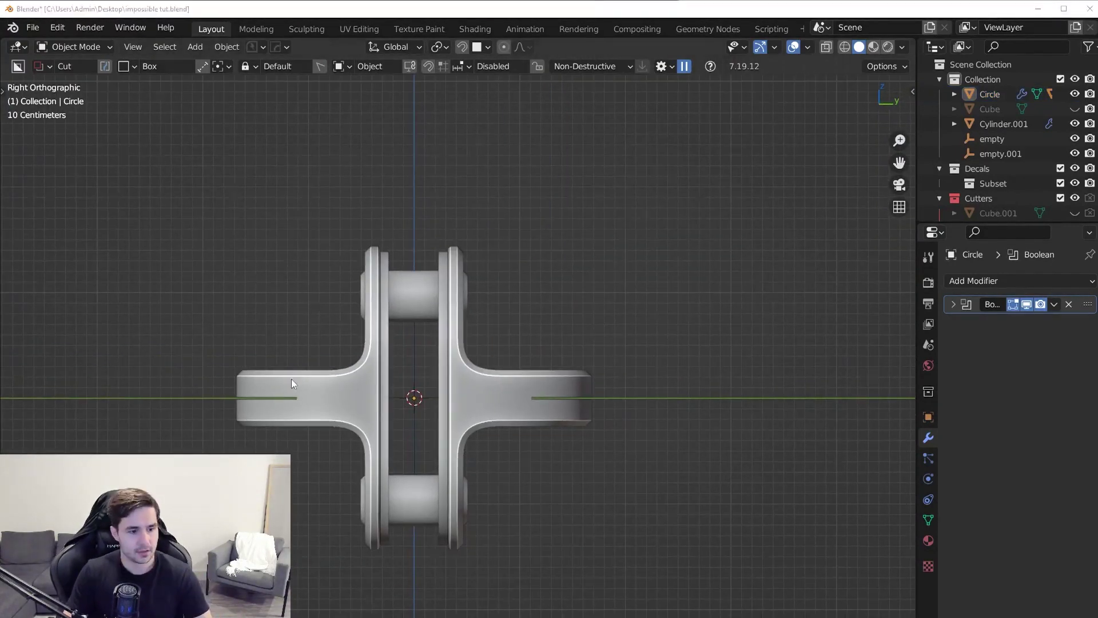
middle_drag(330, 363, 394, 341)
click(395, 340)
scroll(411, 313, up, 4)
key(Tab)
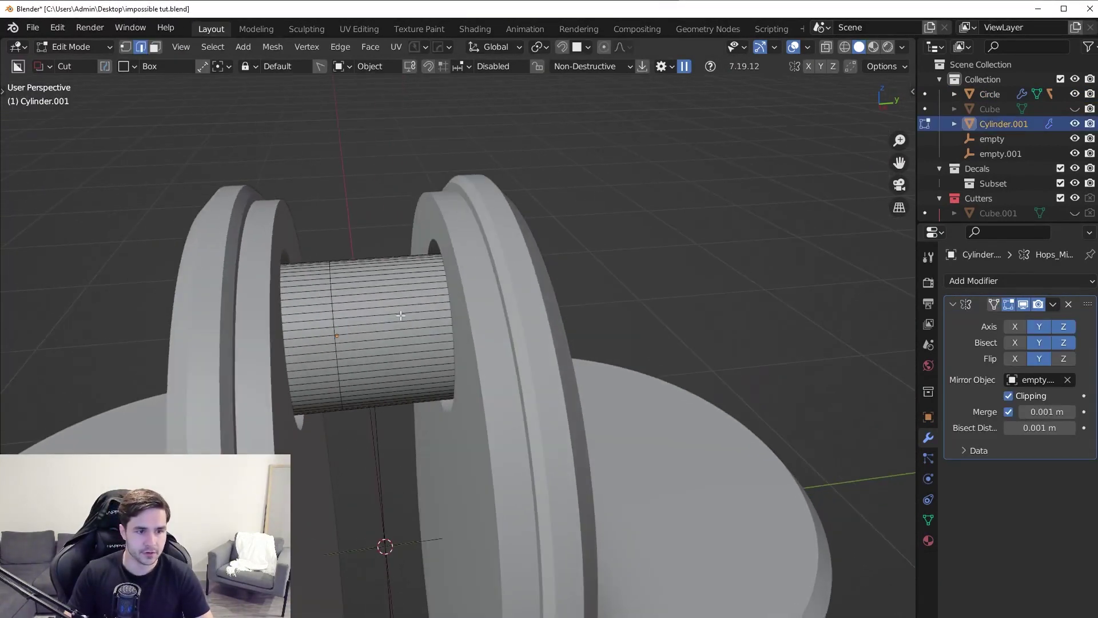
key(Tab)
scroll(489, 378, down, 3)
right_click(515, 371)
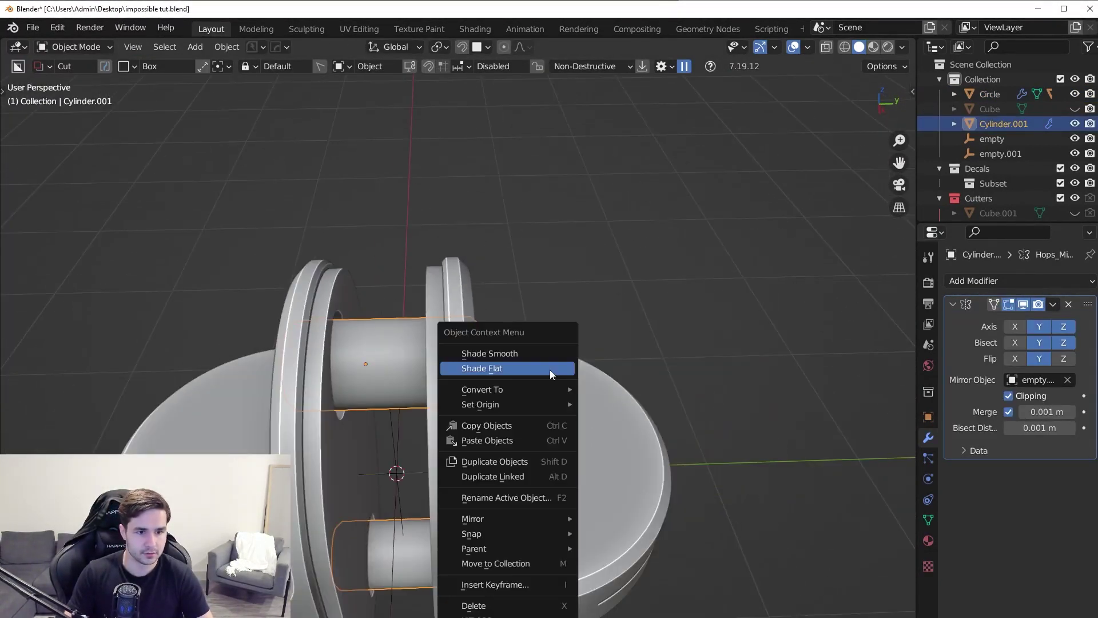
mouse_move(526, 404)
click(623, 419)
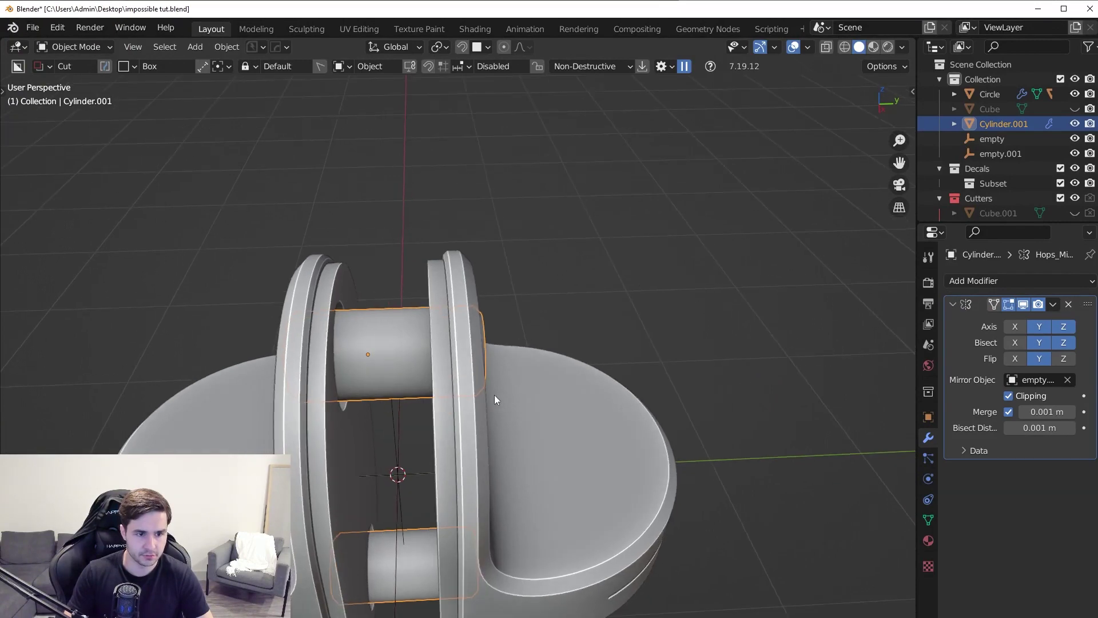
Mirror the cylinder across Y and apply its mirror modifier.
key(KP_3)
key(alt+x)
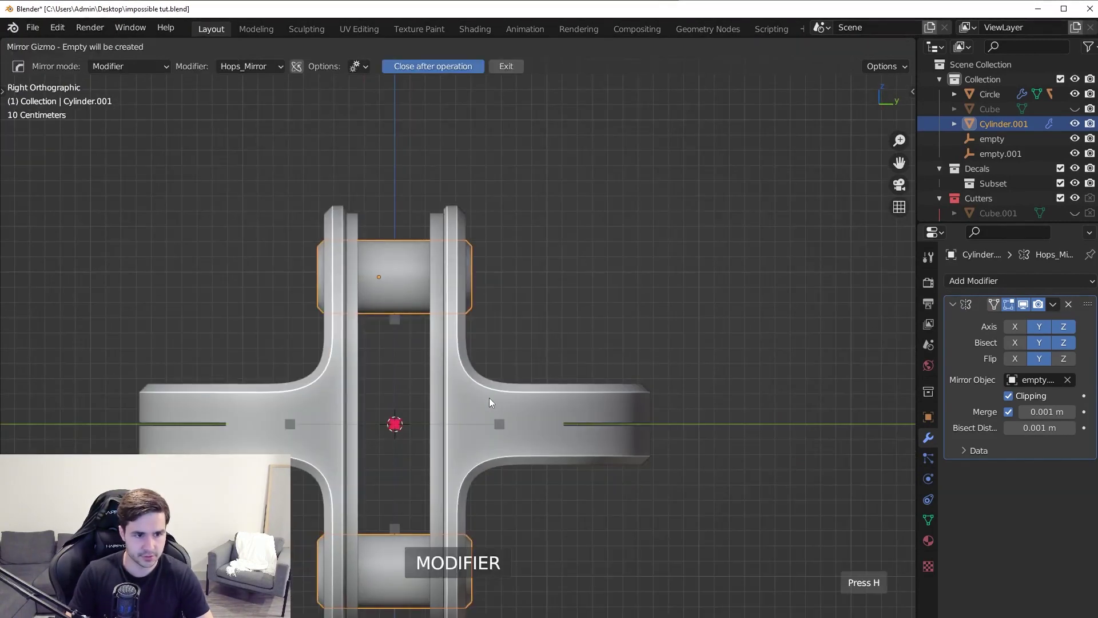
click(298, 426)
click(1053, 305)
click(1036, 322)
Replace the off-centre edge loops on the cylinder's mesh with a middle loop flanked by one loop towards each end.
key(Tab)
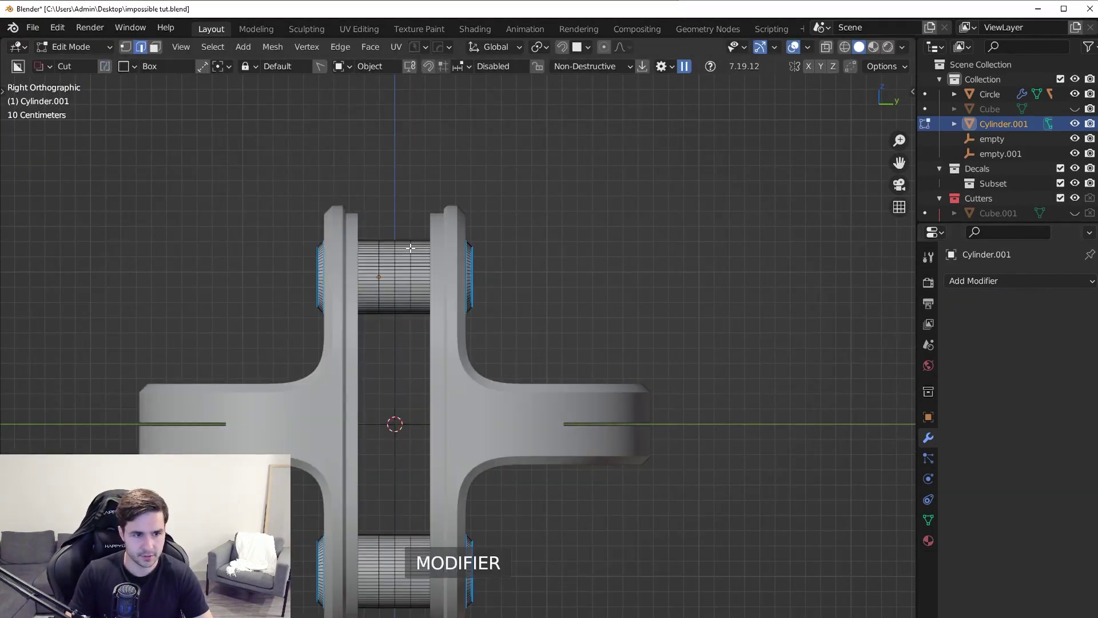
scroll(410, 251, up, 6)
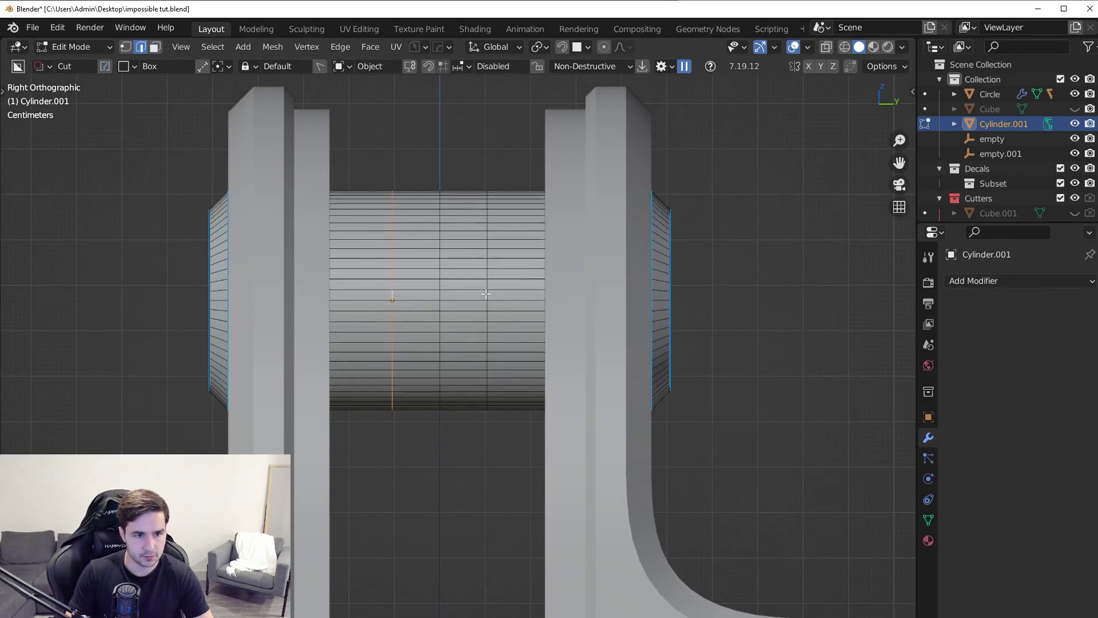
middle_drag(486, 294, 449, 382)
key(ctrl+x)
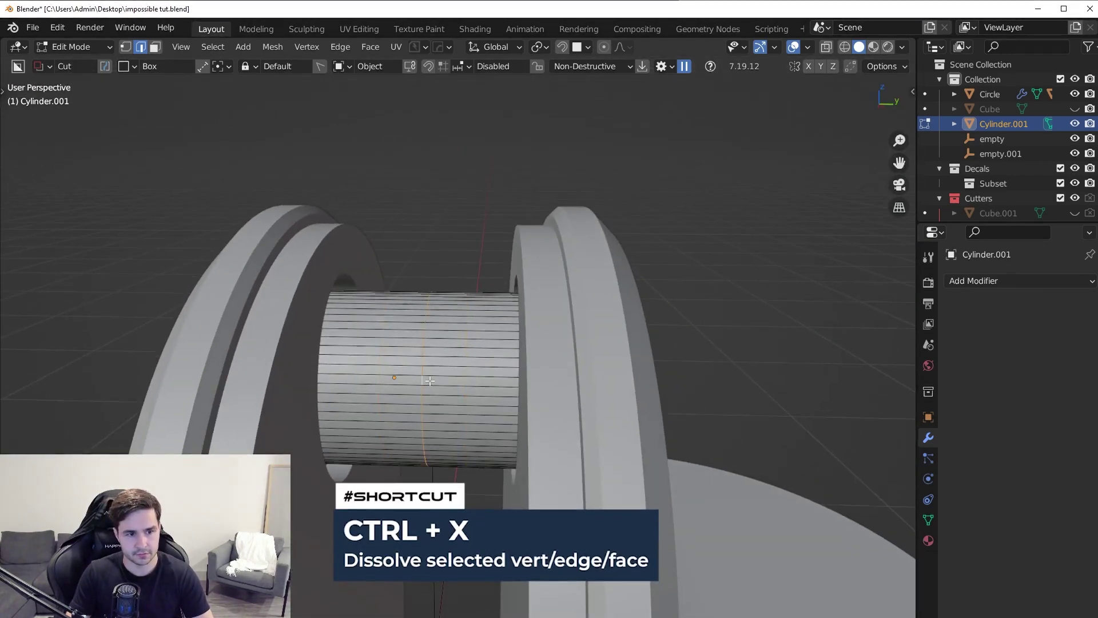
click(701, 401)
key(ctrl+z)
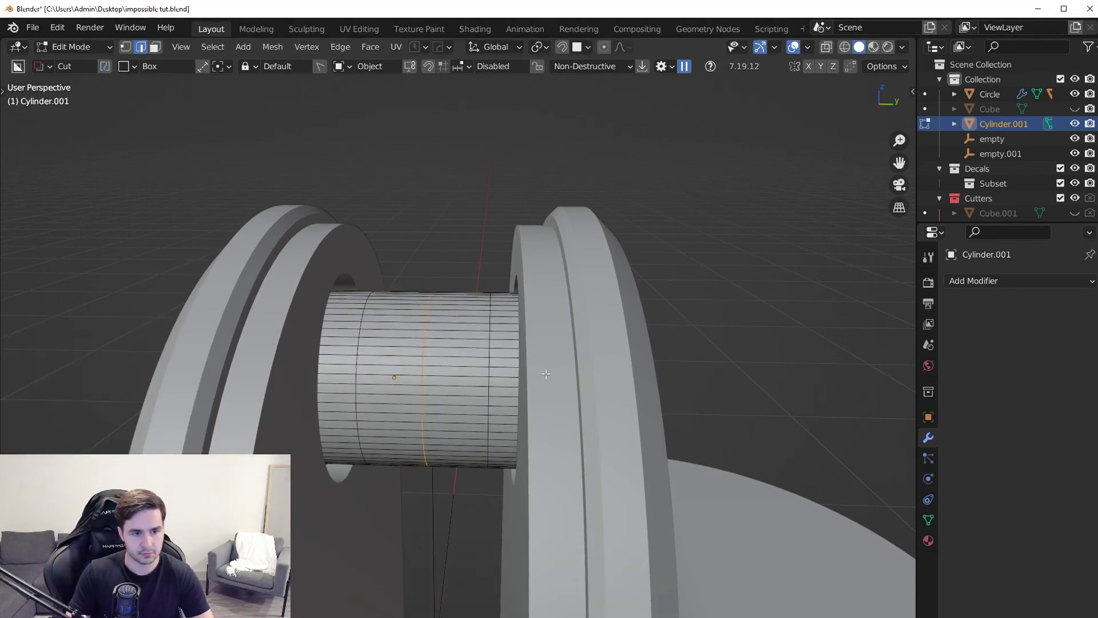
Bevel the middle loop into a 0.127 m, one-segment band and shrink that band in X and Z to form a groove.
key(ctrl+b)
click(635, 380)
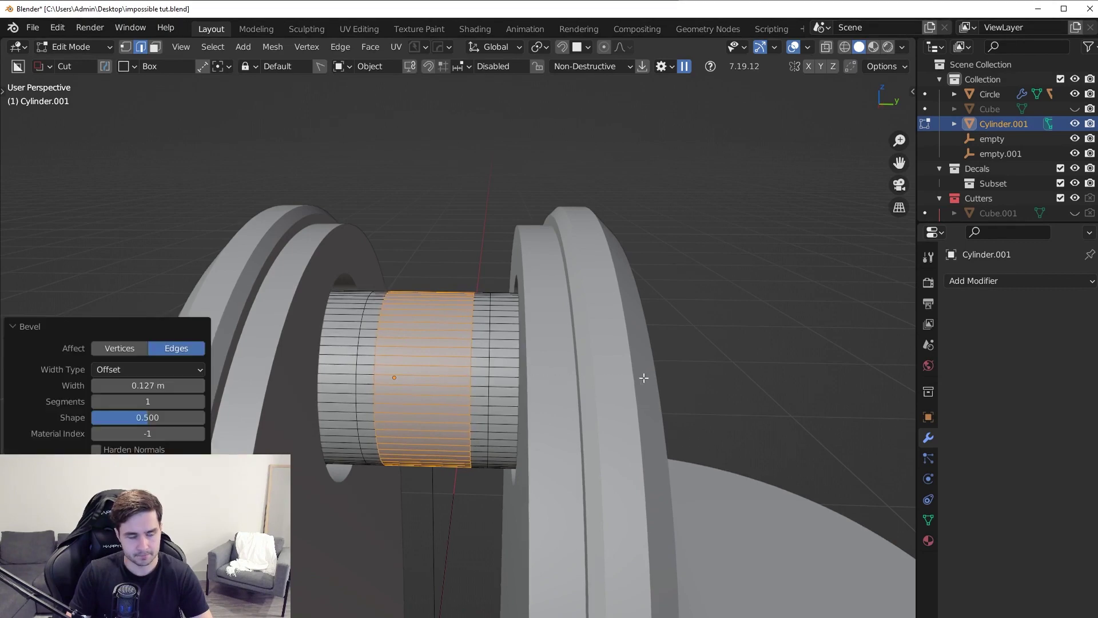
middle_drag(635, 380, 629, 406)
key(s)
key(shift+y)
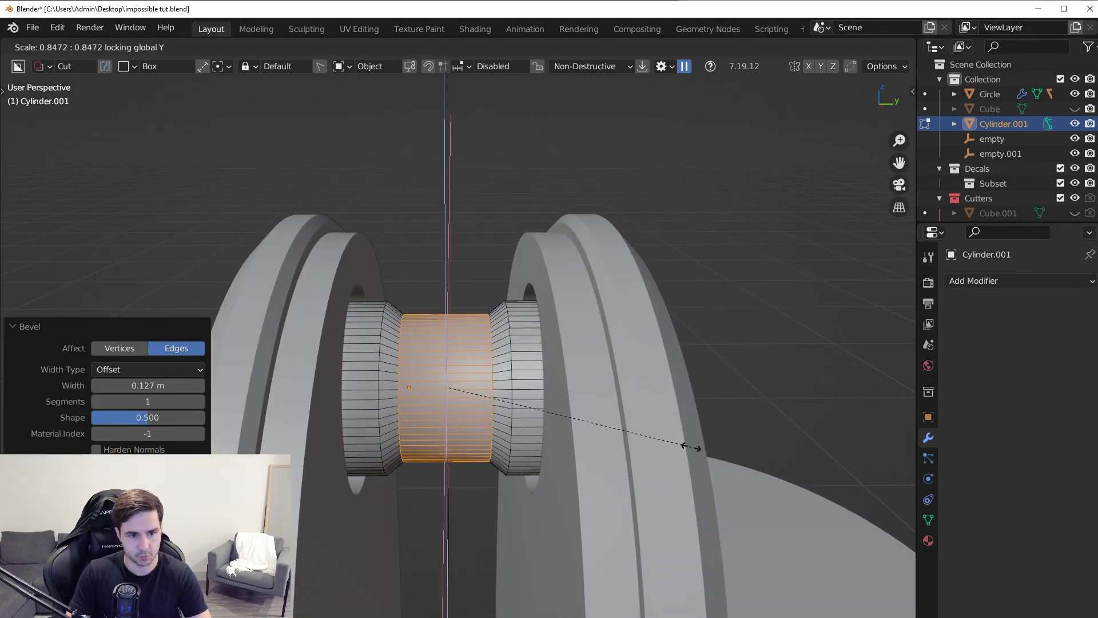
click(692, 443)
Sharpen the cylinder in object mode with 30° sharpness and 35° auto smooth.
key(Tab)
key(Escape)
key(q)
key(Escape)
key(Tab)
key(q)
click(484, 158)
click(544, 187)
scroll(544, 192, down, 2)
Scale the two sloped face rings beside the groove farther apart along Y and return to object mode.
key(Tab)
click(457, 386)
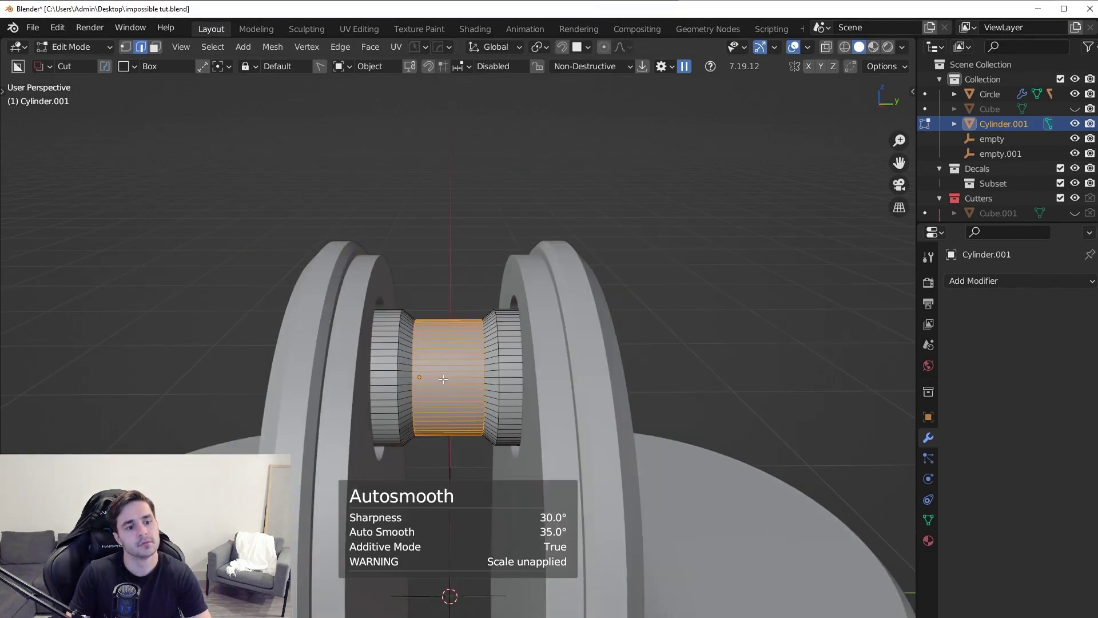
key(3)
alt+click(410, 376)
alt+shift+click(501, 375)
key(s)
key(y)
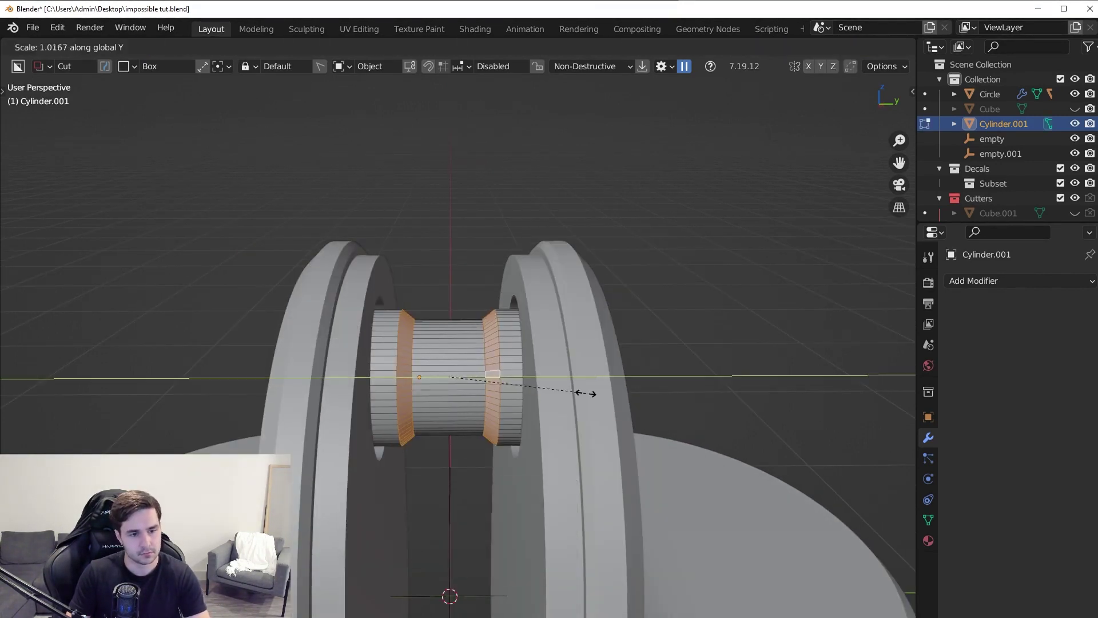
click(608, 388)
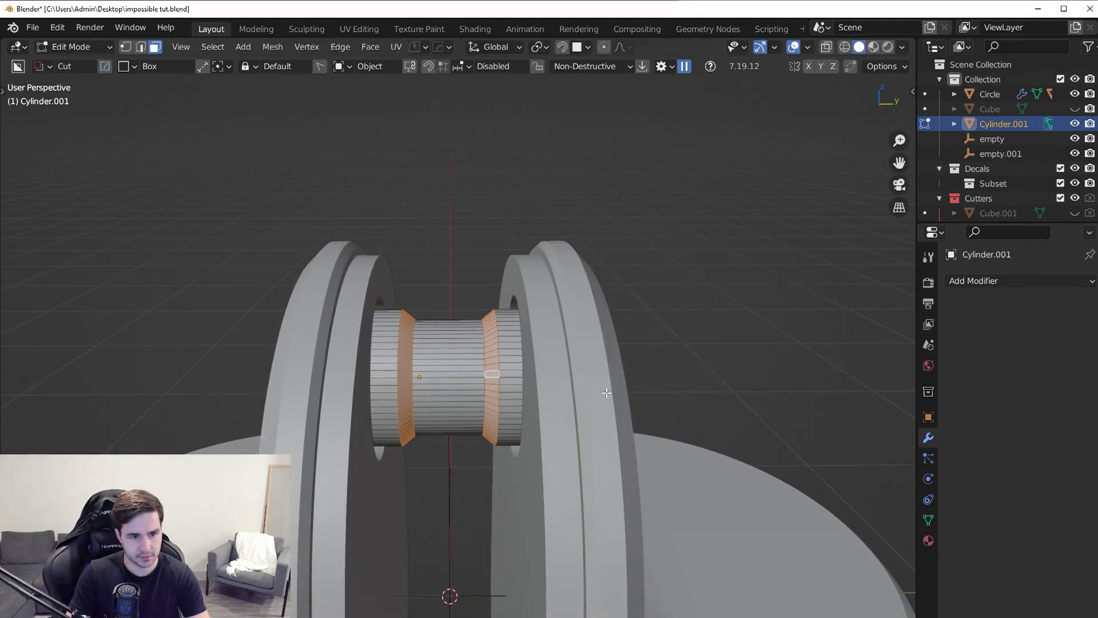
key(KP_1)
key(KP_3)
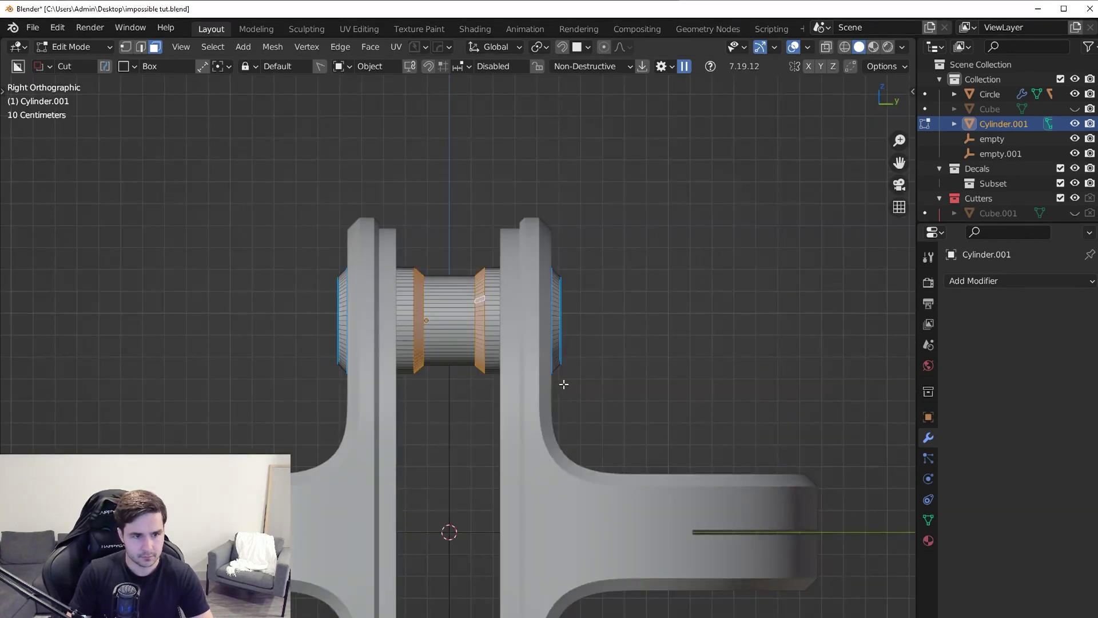
key(y)
click(616, 388)
key(Tab)
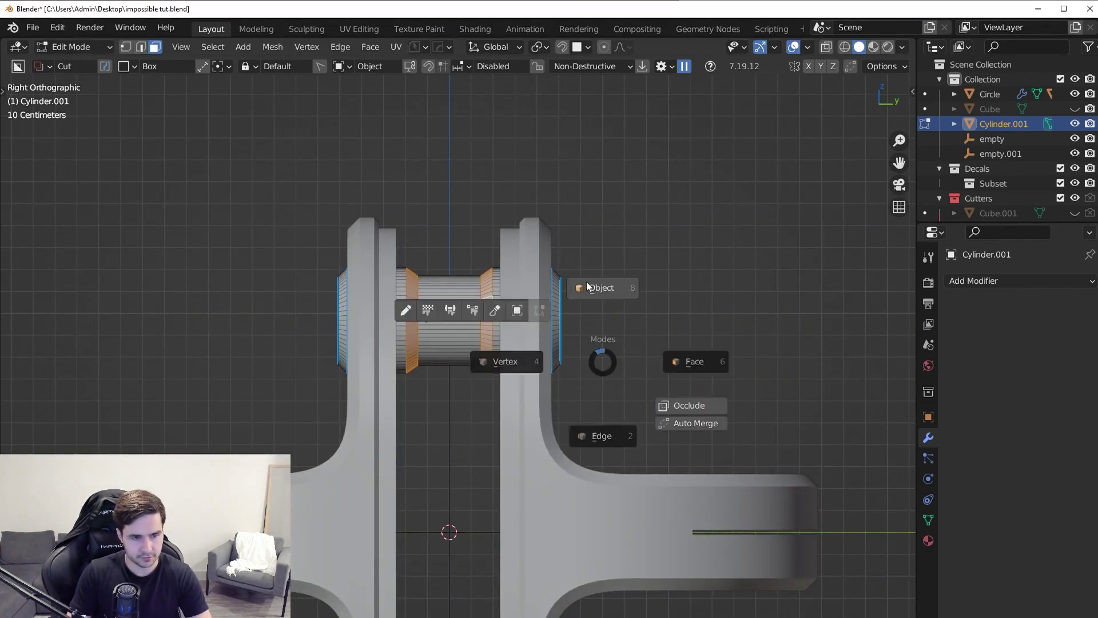
click(584, 276)
middle_drag(583, 277, 576, 392)
key(alt+a)
scroll(579, 417, down, 4)
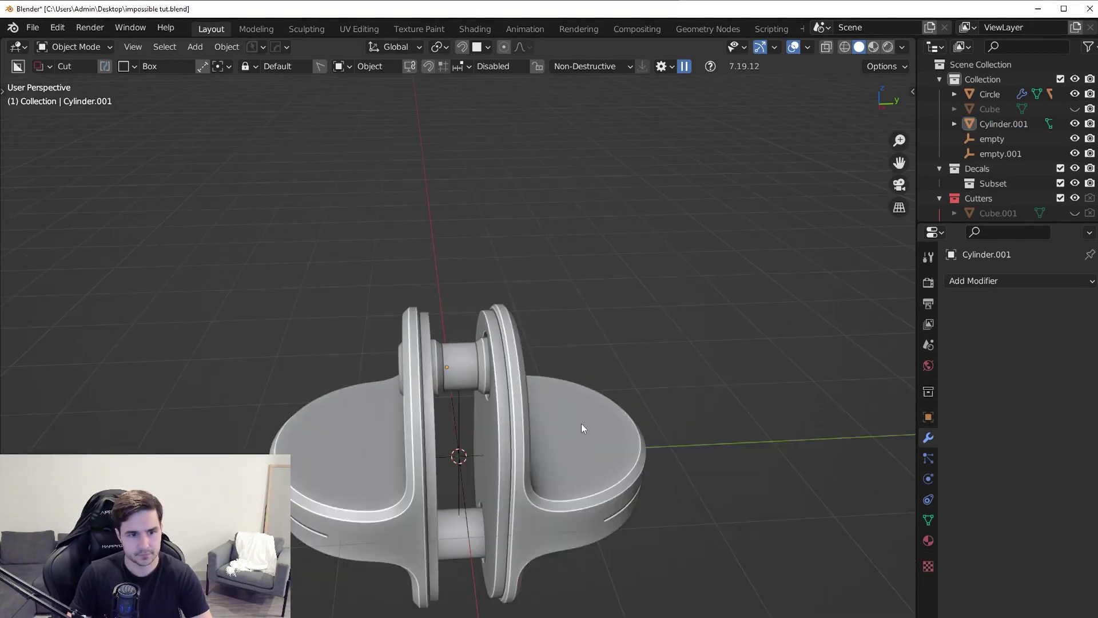
Mirror the grooved cylinder across Z so the lower cylinder gets the same shape.
middle_drag(575, 432, 336, 413)
click(481, 312)
key(alt+x)
click(457, 339)
scroll(491, 317, up, 5)
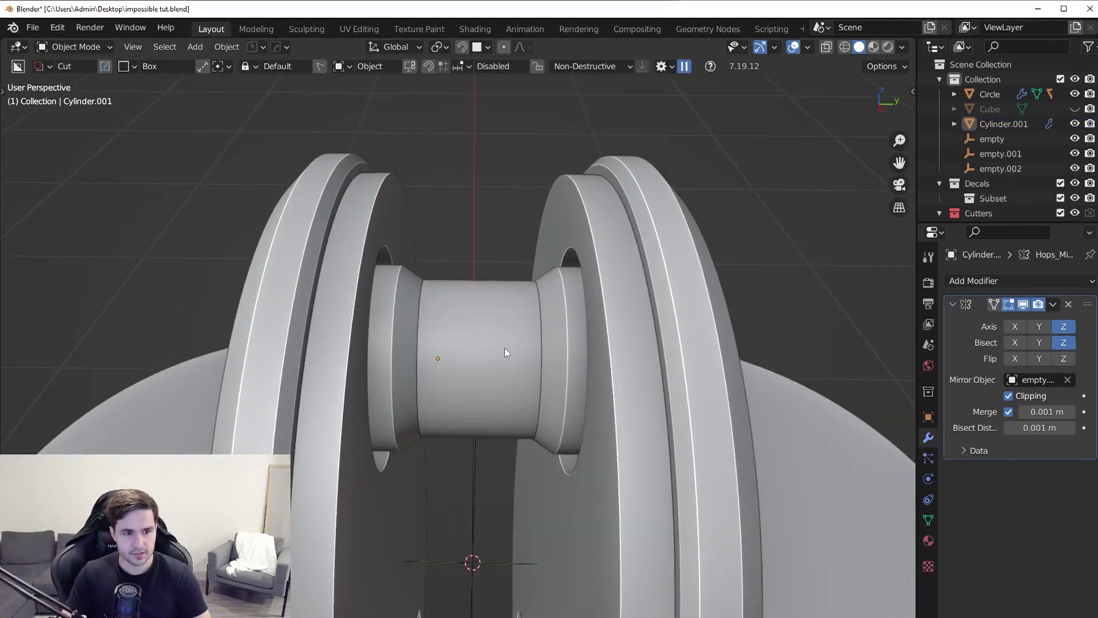
Add an edge loop around the middle of the groove, bevel it into a wide band, and switch to face selection.
click(493, 349)
middle_drag(494, 346, 518, 361)
scroll(518, 361, up, 4)
key(Tab)
click(630, 426)
scroll(627, 465, down, 2)
click(544, 410)
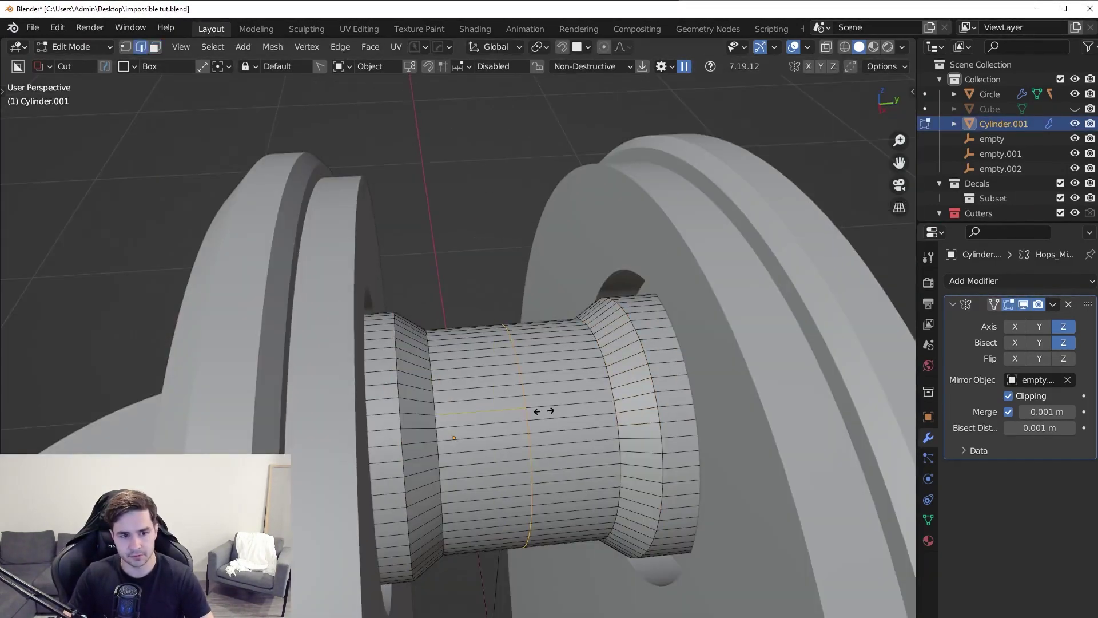
middle_drag(644, 502, 636, 480)
key(ctrl+b)
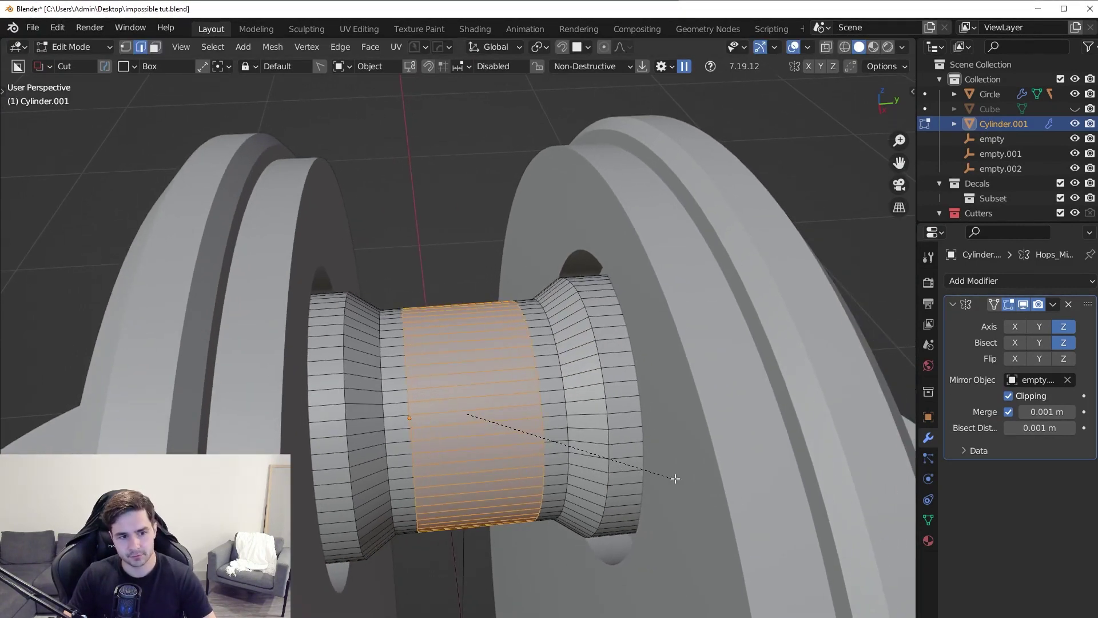
click(623, 476)
key(Tab)
click(691, 473)
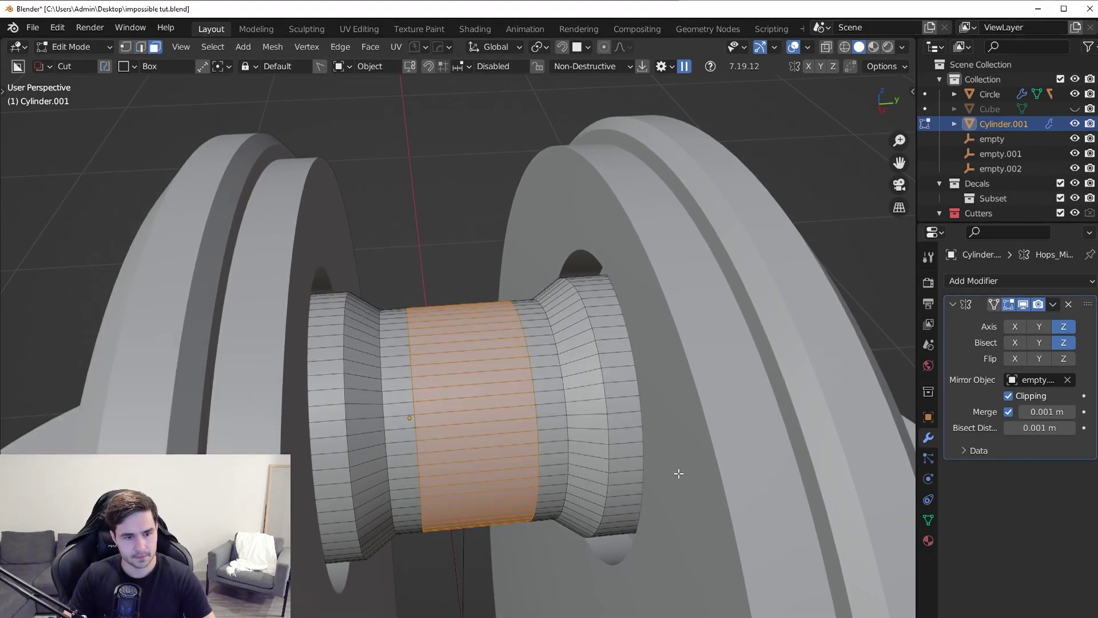
Select the middle band's ring of faces and checker-deselect it into pairs separated by single faces.
key(alt+a)
alt+click(476, 354)
click(213, 46)
click(279, 183)
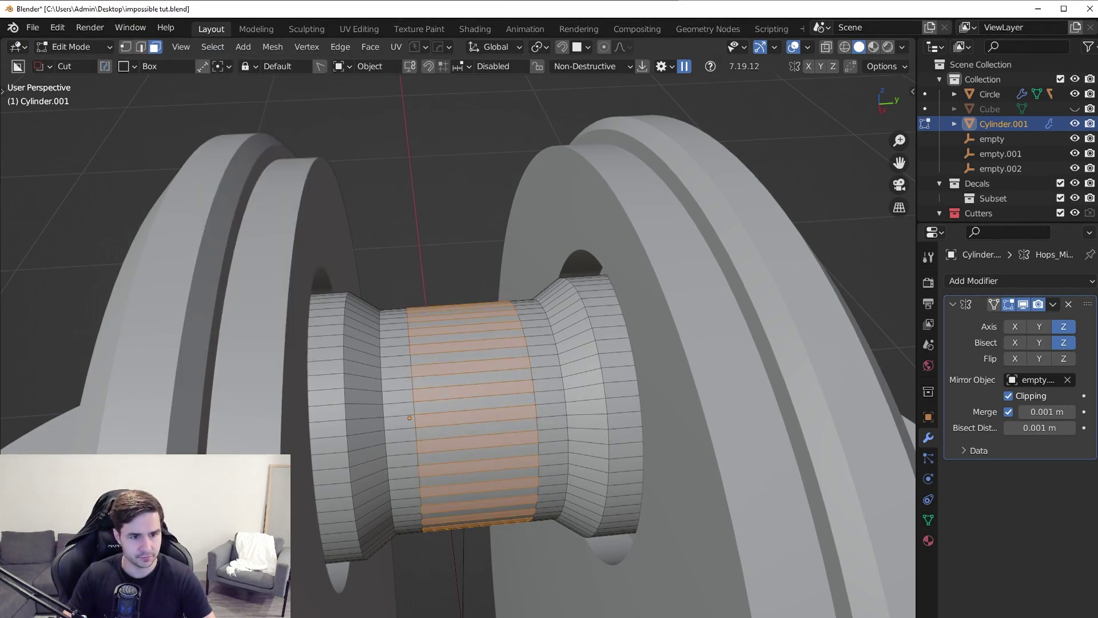
middle_drag(686, 411, 636, 410)
right_click(579, 407)
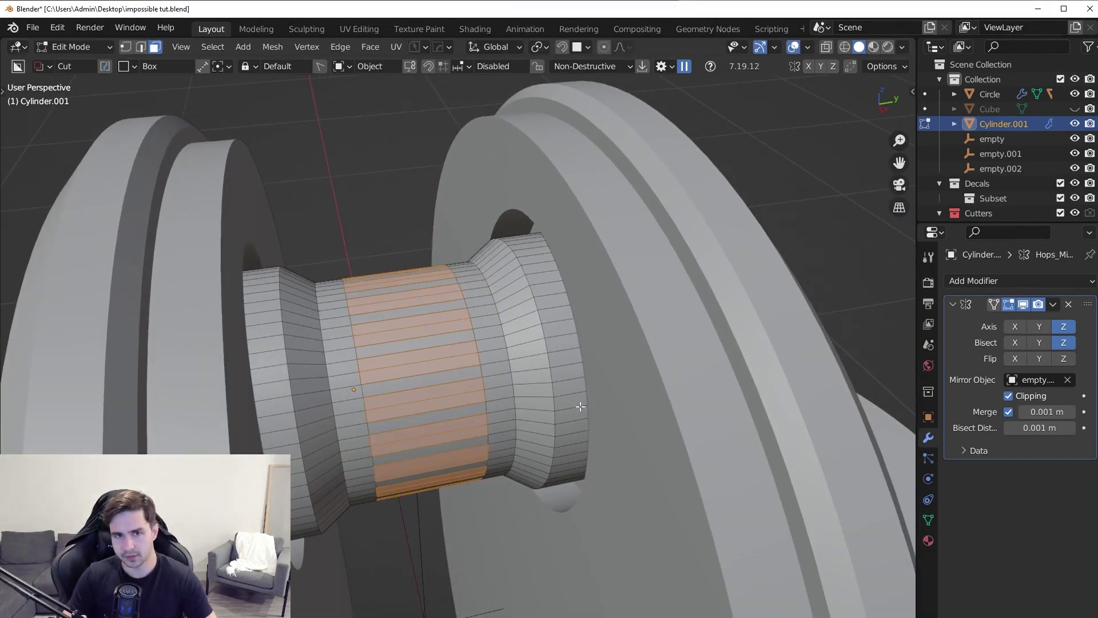
Raise the selected face pairs outward along their normals by about 0.02 m to form ridges.
key(alt+s)
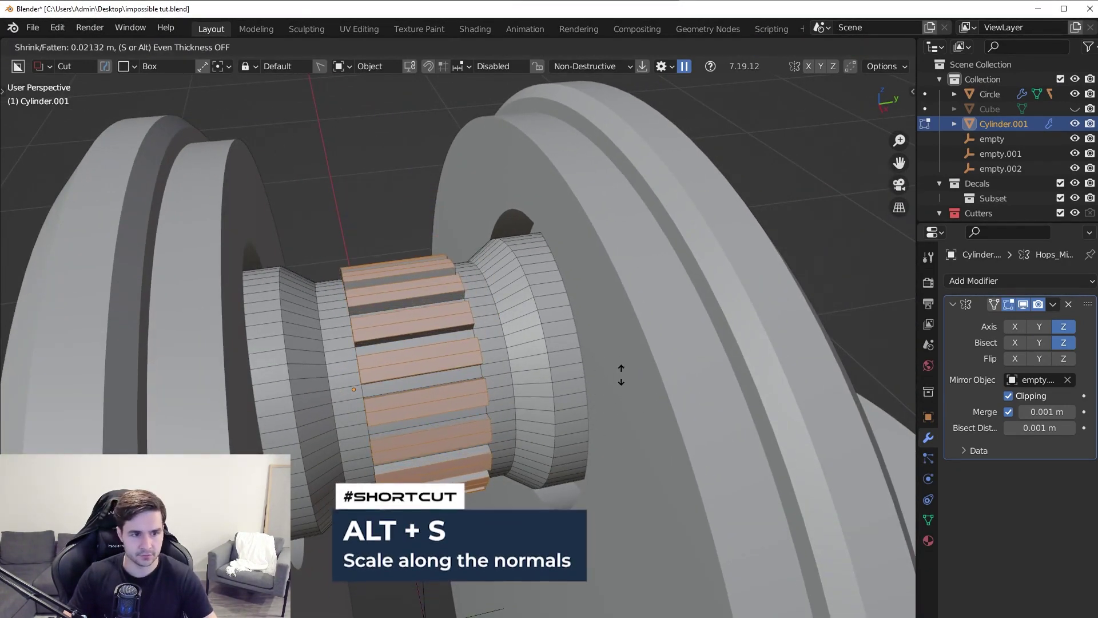
right_click(620, 375)
key(s)
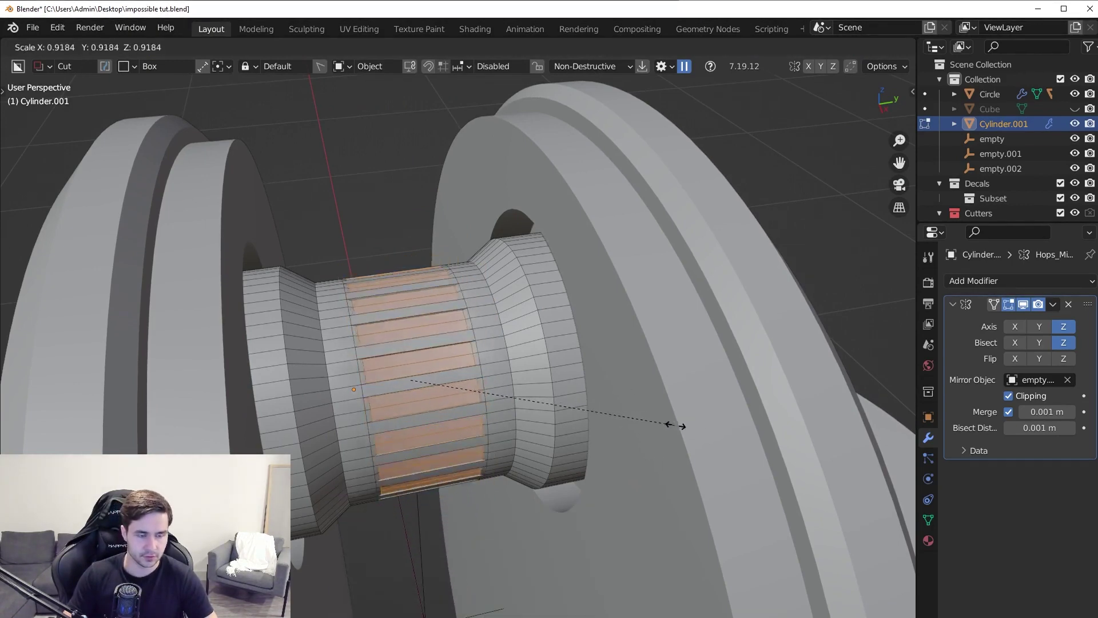
right_click(681, 423)
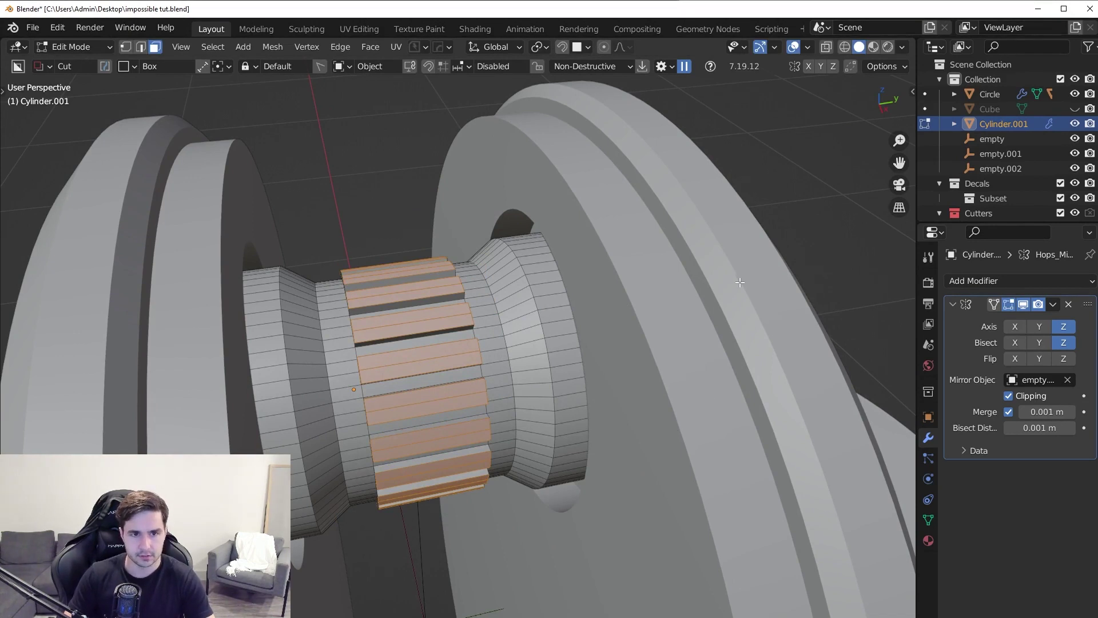
Set the transform pivot to Individual Origins, scale the raised faces down to taper the ridges, and leave mesh editing.
click(538, 48)
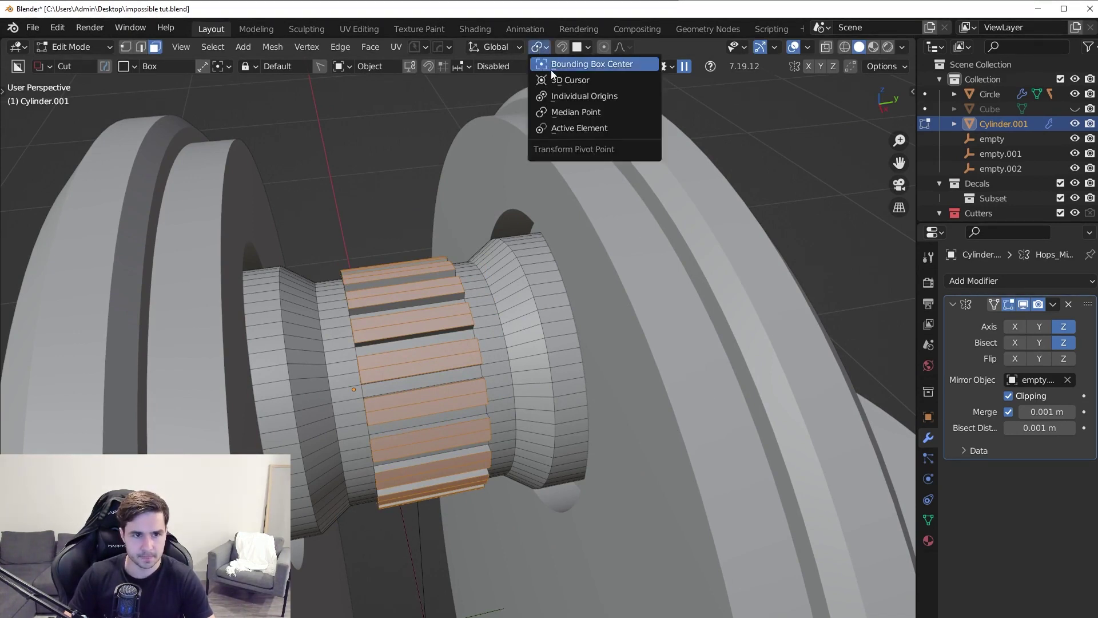
click(564, 94)
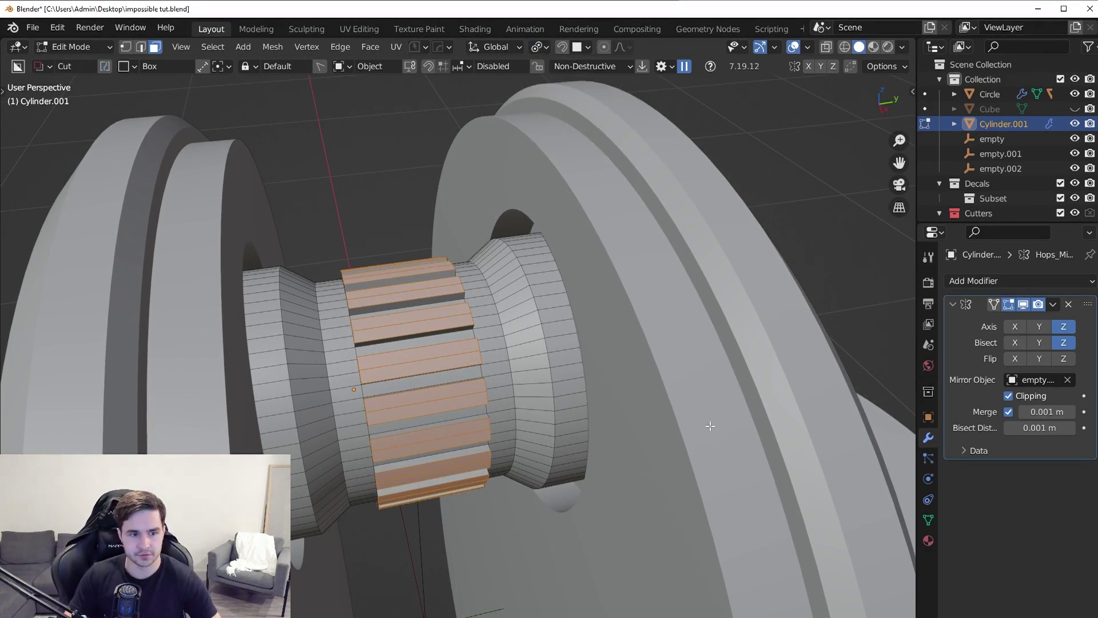
key(s)
click(633, 410)
key(Tab)
Add a HardOps Bevel modifier to the ridged cylinder.
scroll(588, 314, down, 6)
middle_drag(586, 313, 567, 300)
key(q)
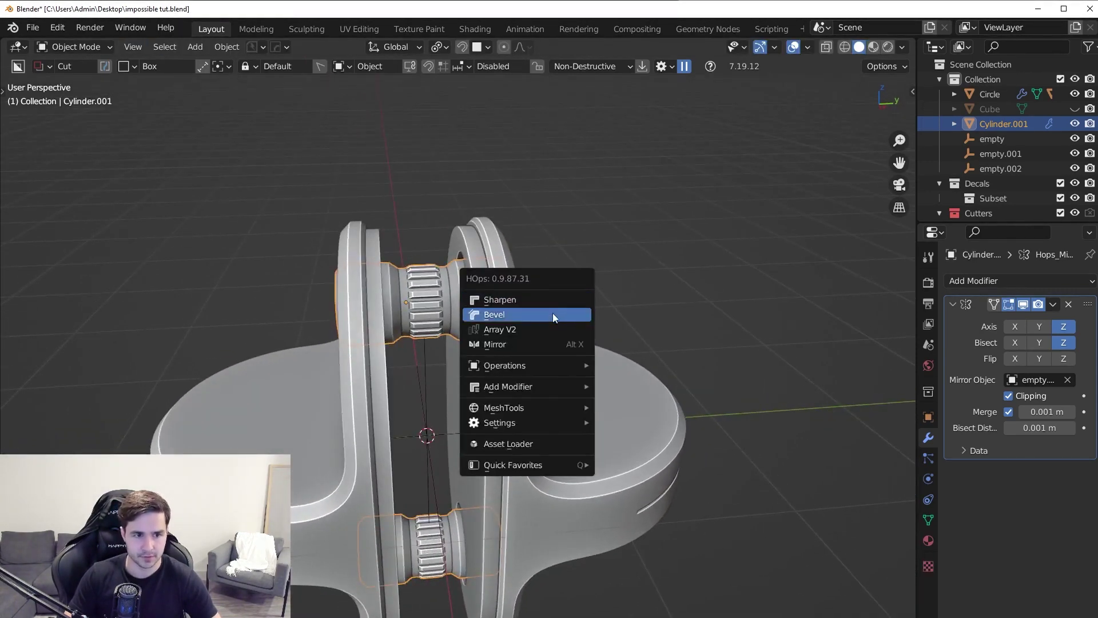
click(553, 314)
click(562, 314)
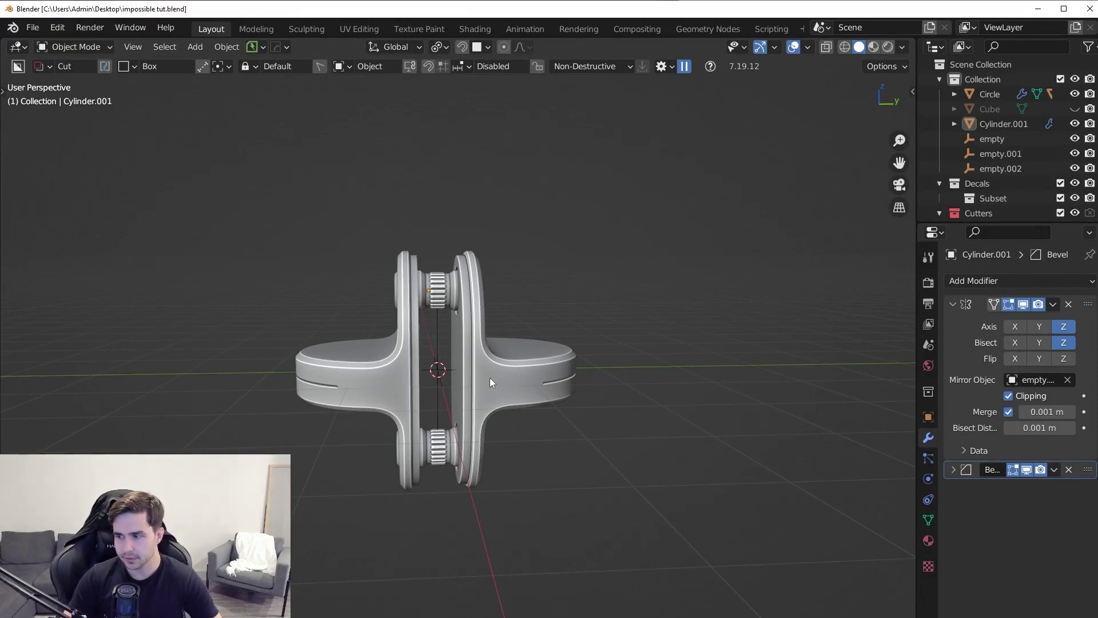
key(KP_7)
middle_drag(490, 378, 524, 307)
key(KP_7)
key(KP_7)
key(shift+a)
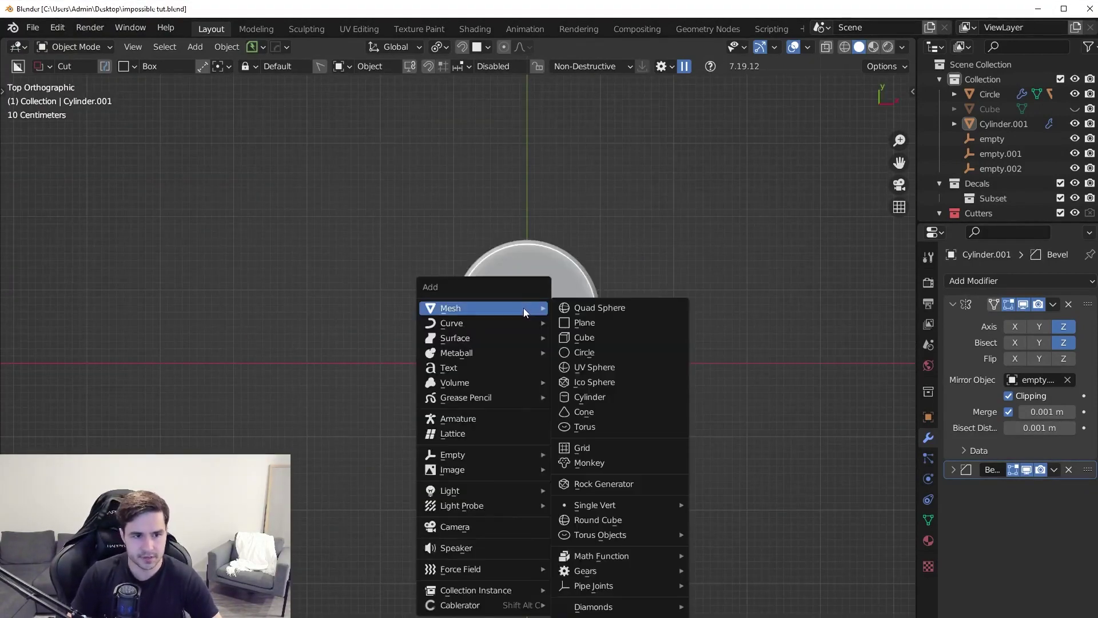
click(627, 394)
key(q)
middle_drag(650, 284, 605, 338)
key(Delete)
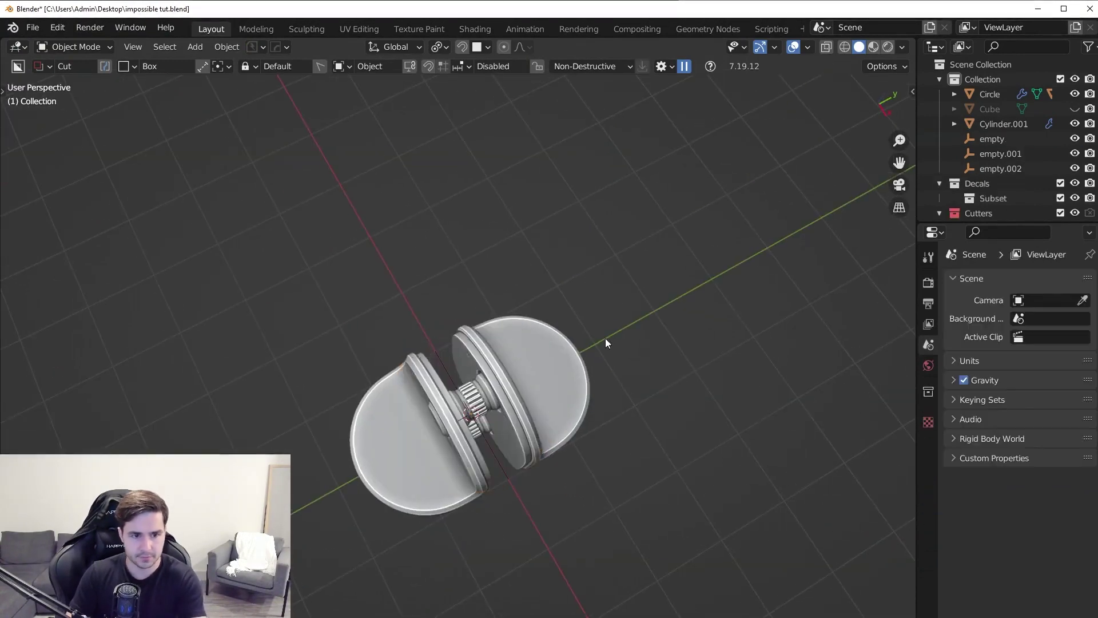
Cut a small round hole into the side face near the junction of the horizontal and upright bands with a 64-sided BoxCutter circle.
key(KP_3)
shift+middle_drag(474, 407, 507, 392)
scroll(352, 372, up, 7)
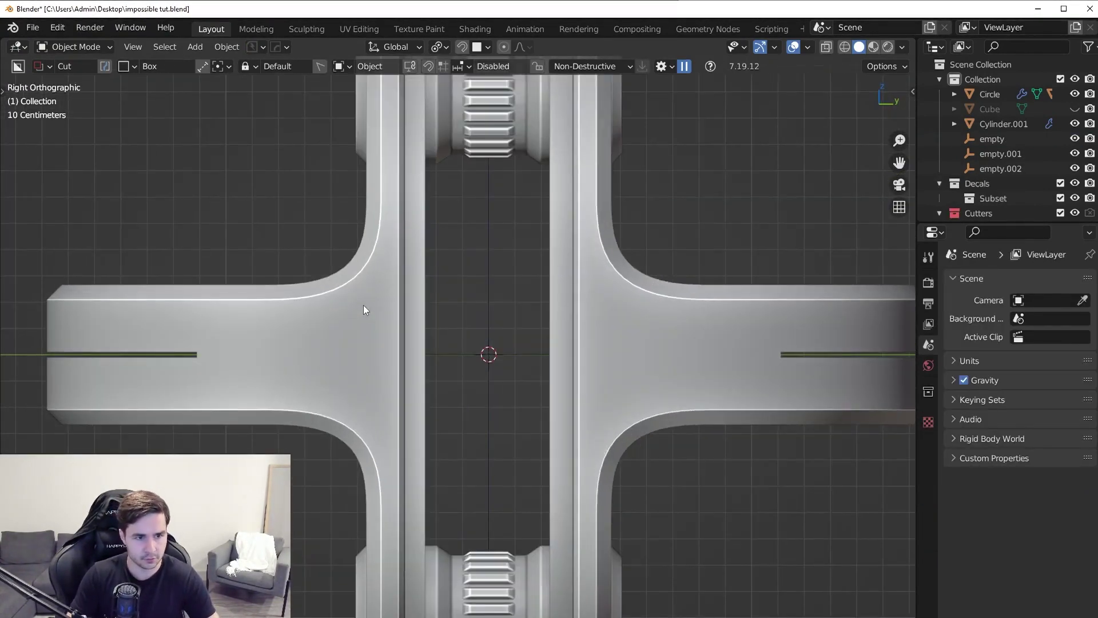
click(363, 304)
key(ctrl+d)
click(356, 283)
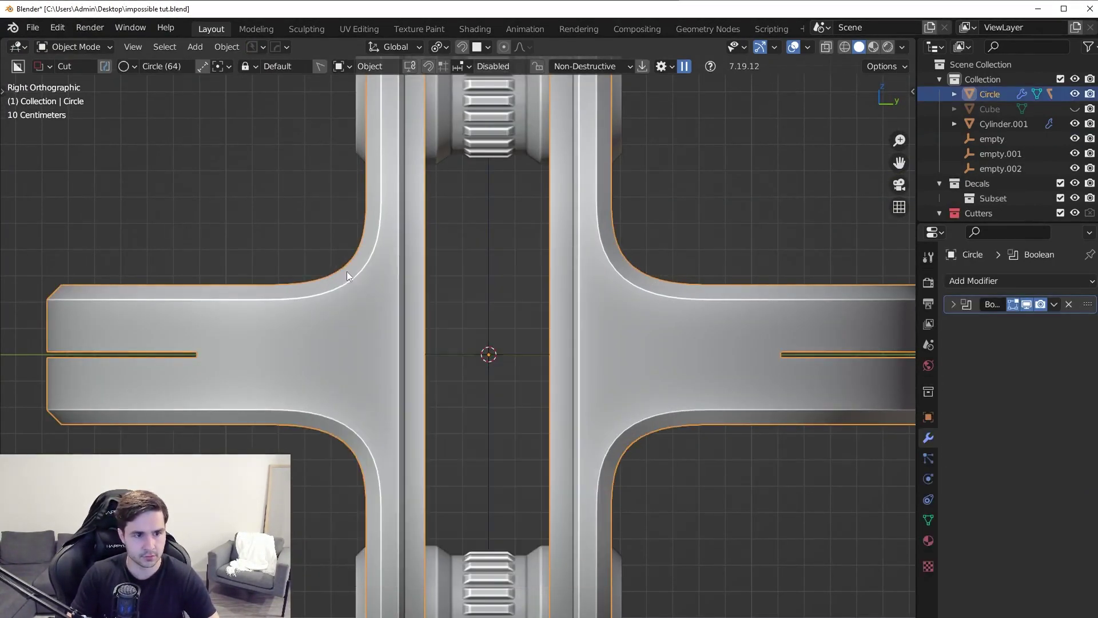
drag(363, 297, 372, 308)
middle_drag(372, 308, 280, 407)
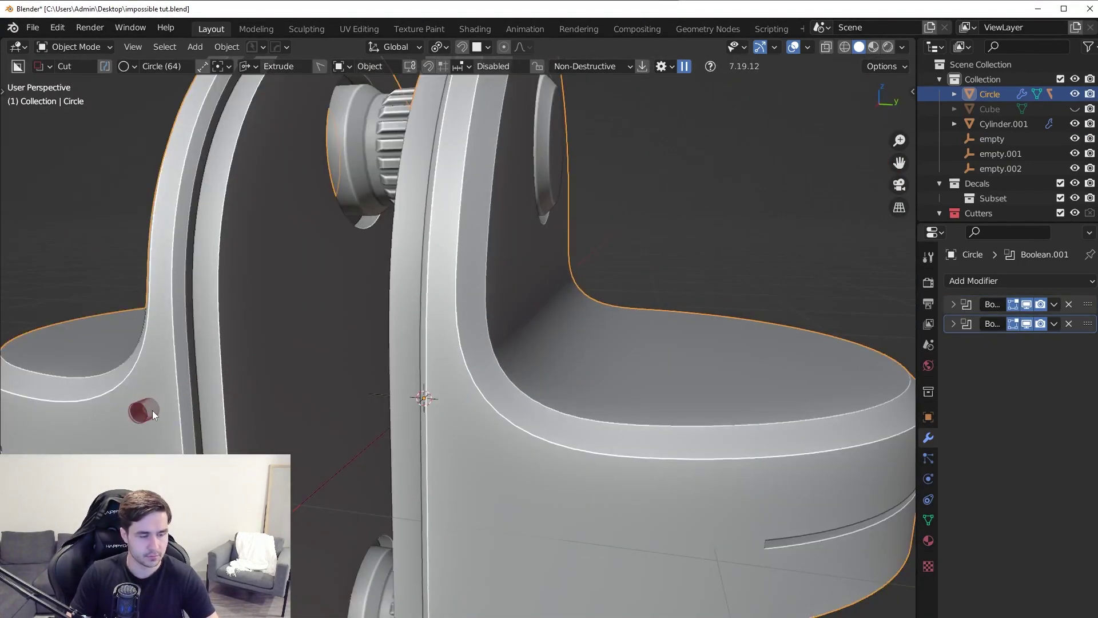
Select the round hole's cutter and mirror it about the 3D cursor across the Y, Z and X axes.
scroll(503, 386, down, 6)
key(q)
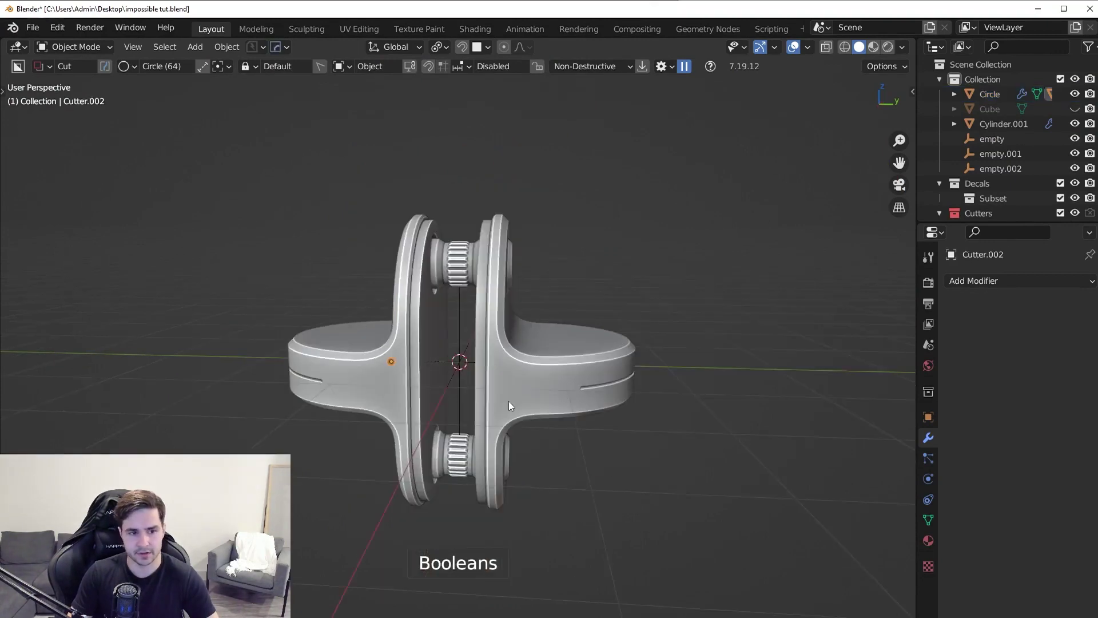
key(alt+x)
click(379, 370)
middle_drag(416, 368, 392, 357)
key(alt+x)
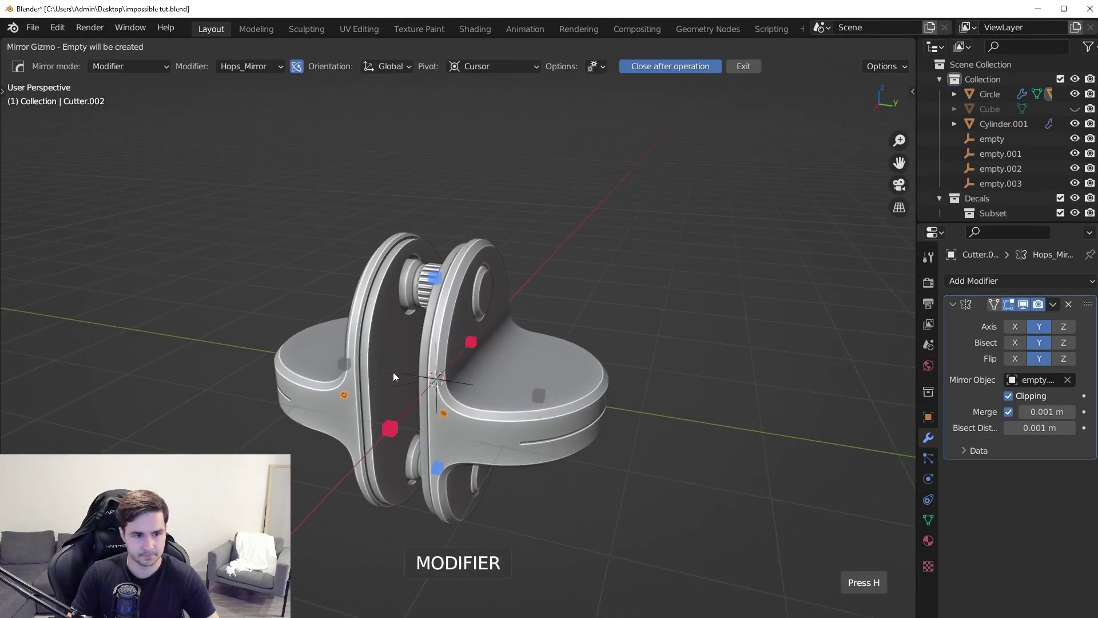
click(433, 291)
middle_drag(427, 293, 349, 441)
key(alt+x)
click(340, 435)
middle_drag(537, 407, 513, 393)
scroll(548, 362, up, 4)
key(ctrl+z)
Make a solid duplicate of the round cutter with HardOps Shade Solid and scale it down to fit inside the hole.
scroll(503, 379, up, 2)
key(q)
mouse_move(509, 535)
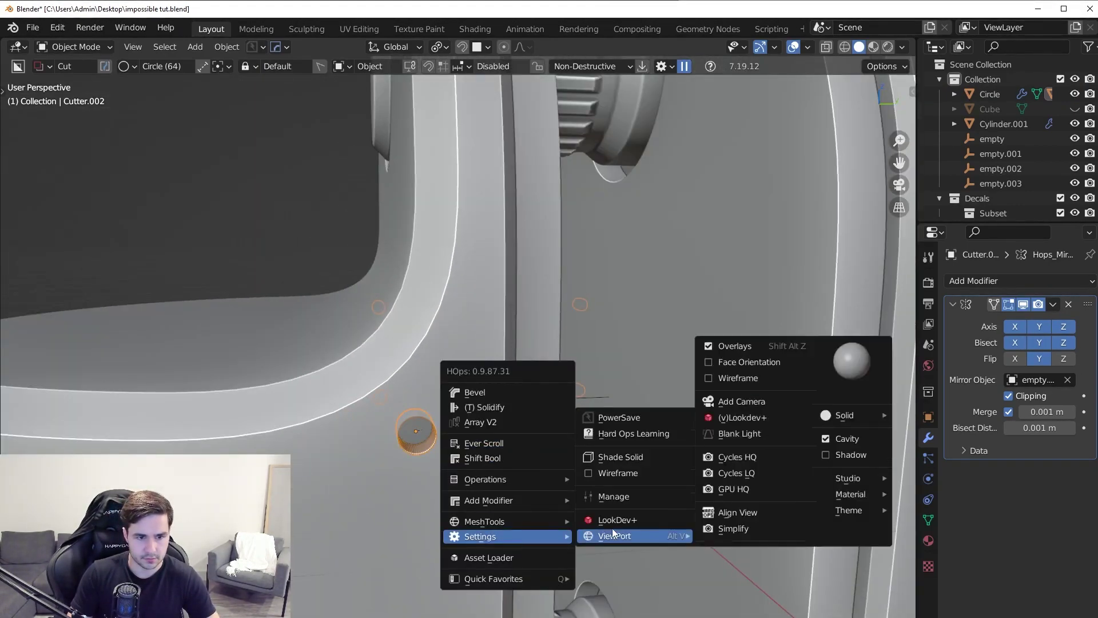
shift+click(623, 457)
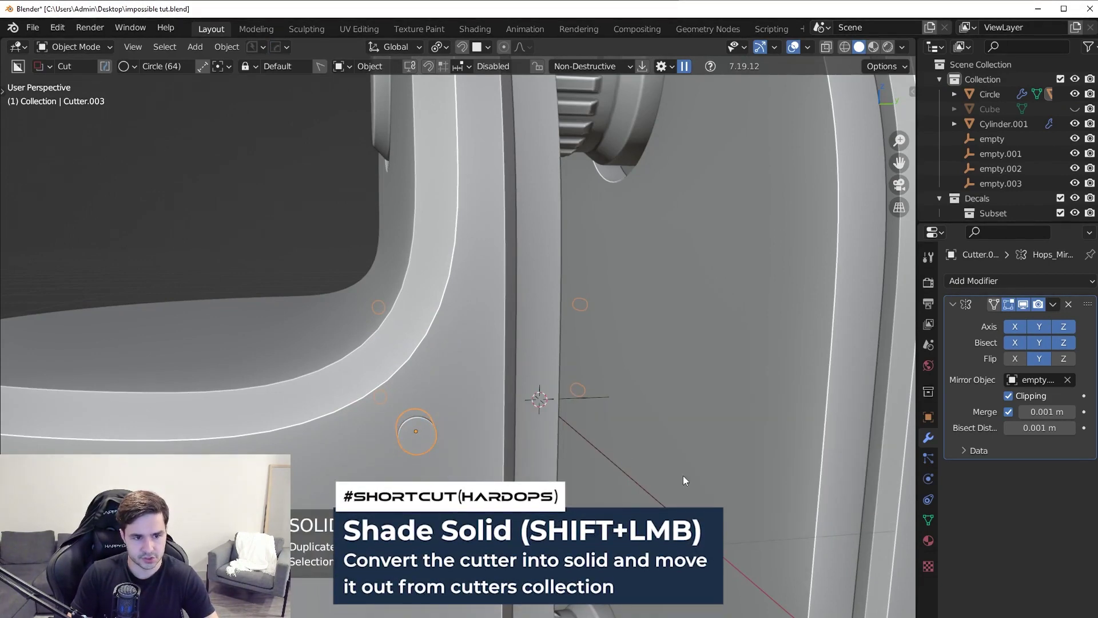
key(s)
Bevel the plug's edges in its mesh and add a HardOps Bevel modifier with 3 segments and a width of 0.0087.
key(Tab)
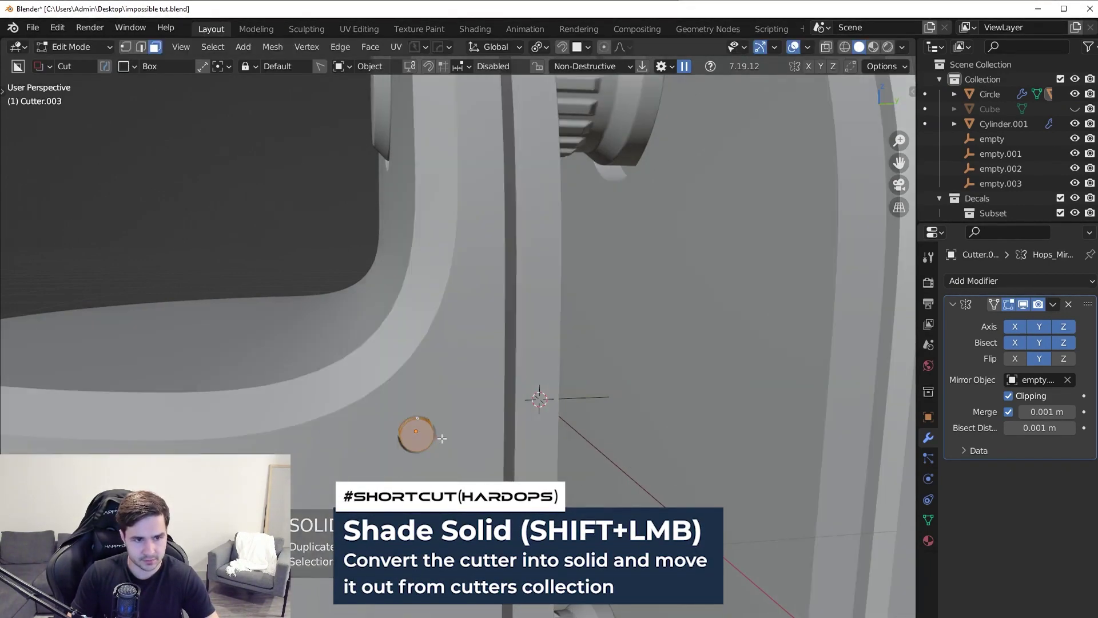
key(ctrl+b)
click(526, 452)
key(Tab)
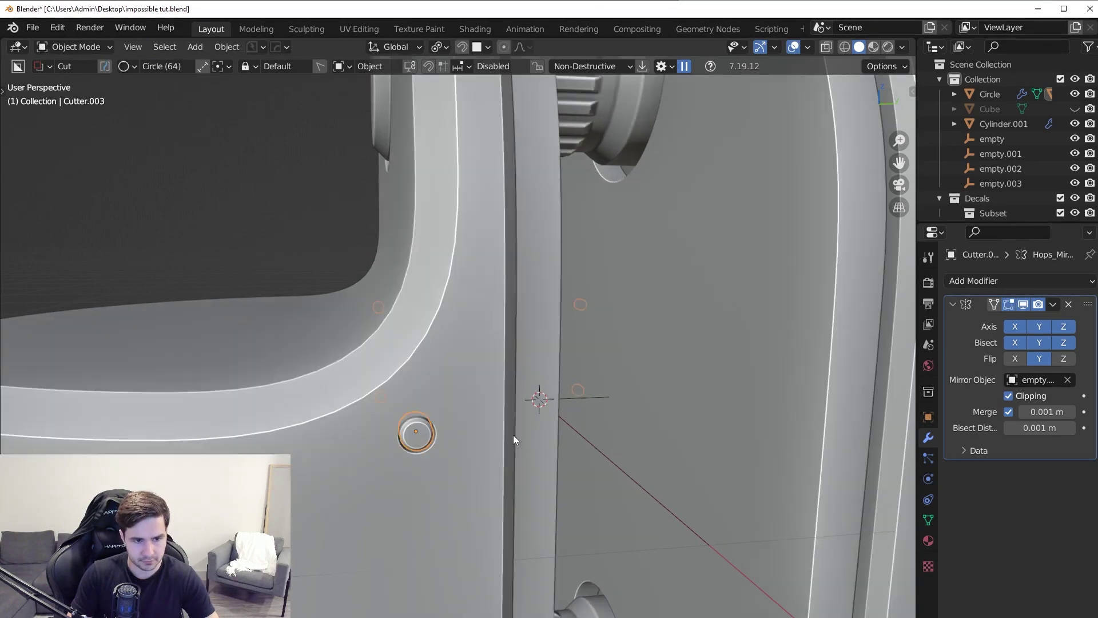
key(q)
click(564, 323)
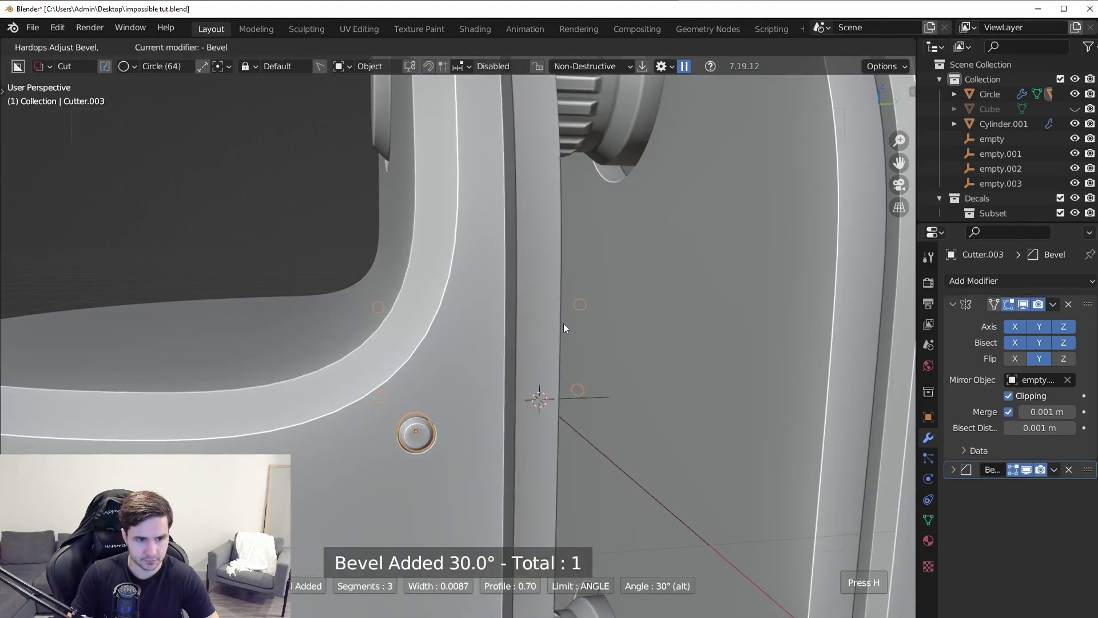
Move the mirrored plugs about 0.02 m along the X axis to seat them in their holes.
scroll(619, 370, down, 7)
middle_drag(619, 371, 235, 335)
scroll(603, 397, up, 4)
key(g)
key(y)
key(x)
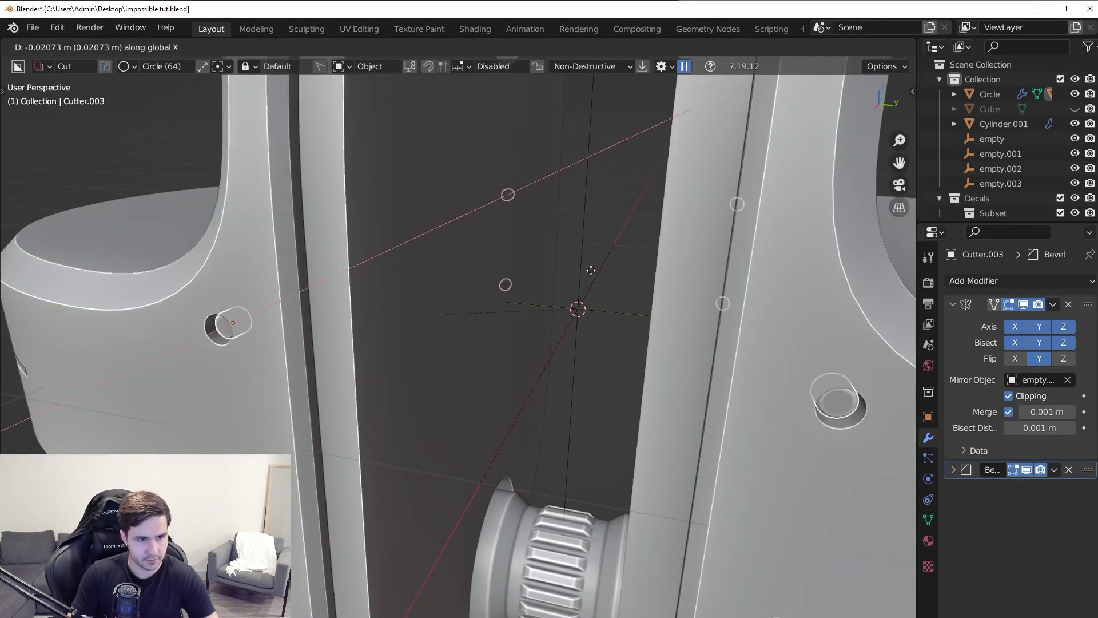
click(543, 309)
scroll(568, 313, down, 5)
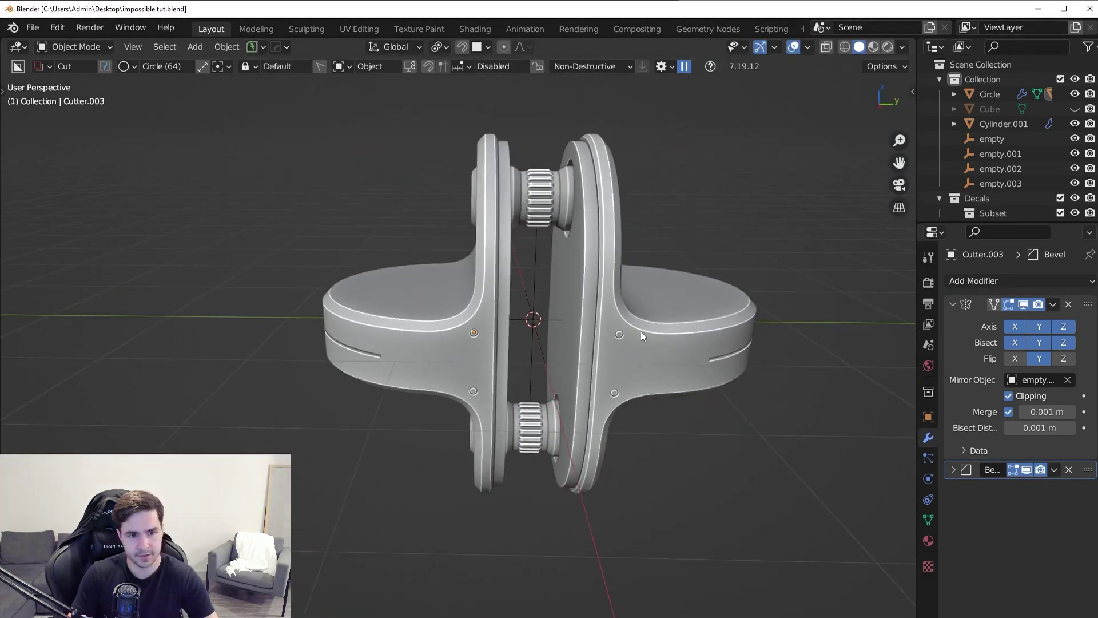
Review the blank material setting in the HardOps options and add a blank Principled material to the ridged cylinders.
middle_drag(632, 332, 531, 403)
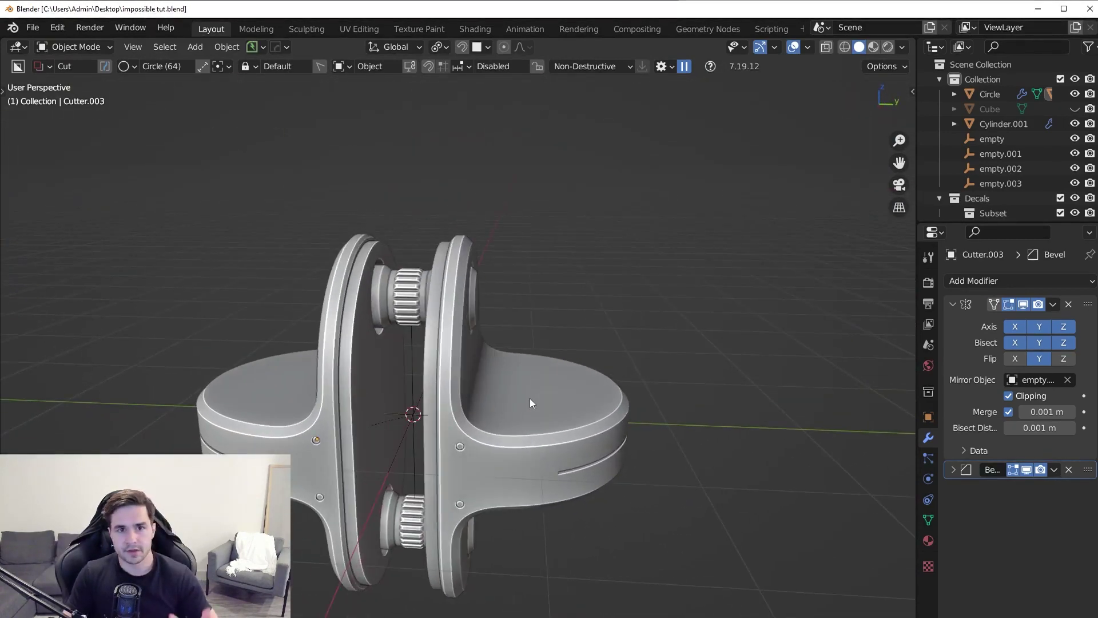
click(277, 47)
click(274, 82)
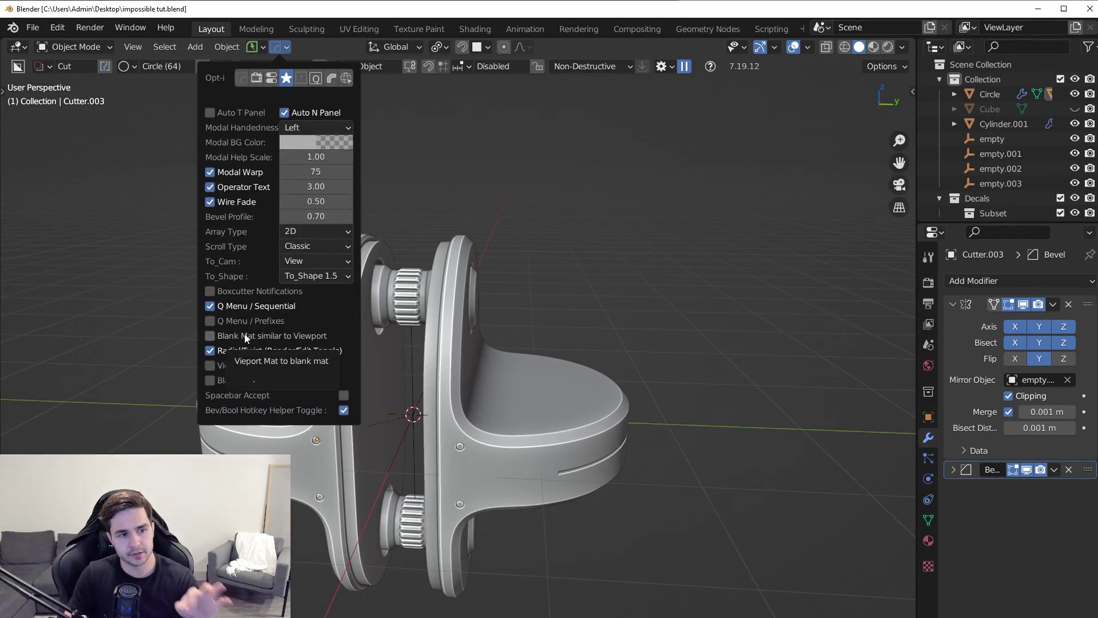
middle_drag(400, 371, 433, 337)
click(426, 306)
key(alt+m)
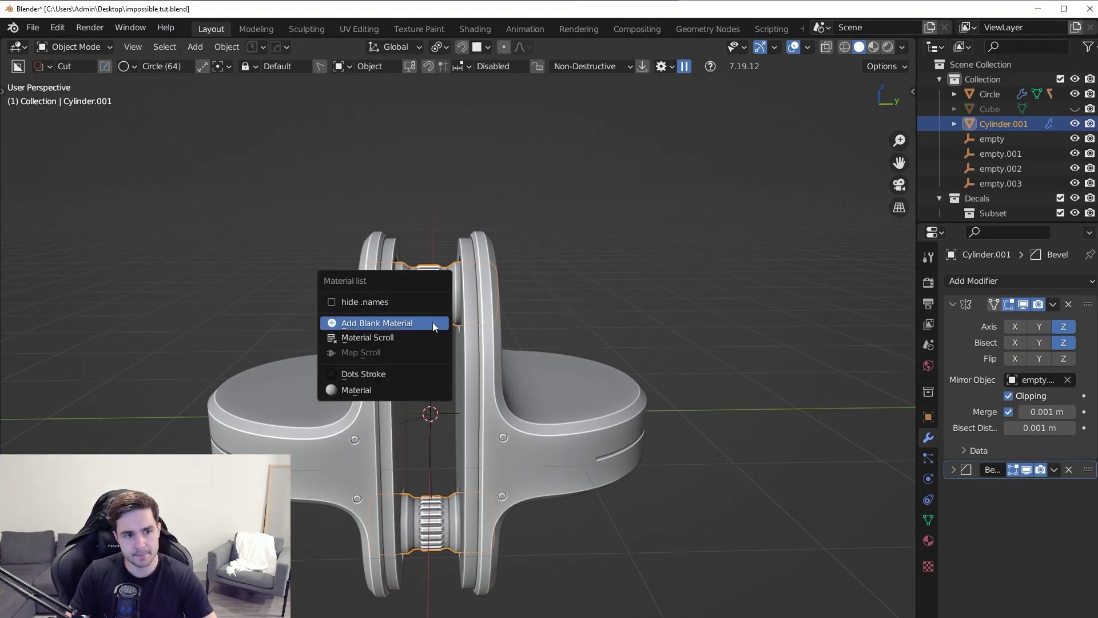
click(433, 322)
middle_drag(431, 324, 459, 328)
key(alt+m)
key(alt+m)
click(459, 328)
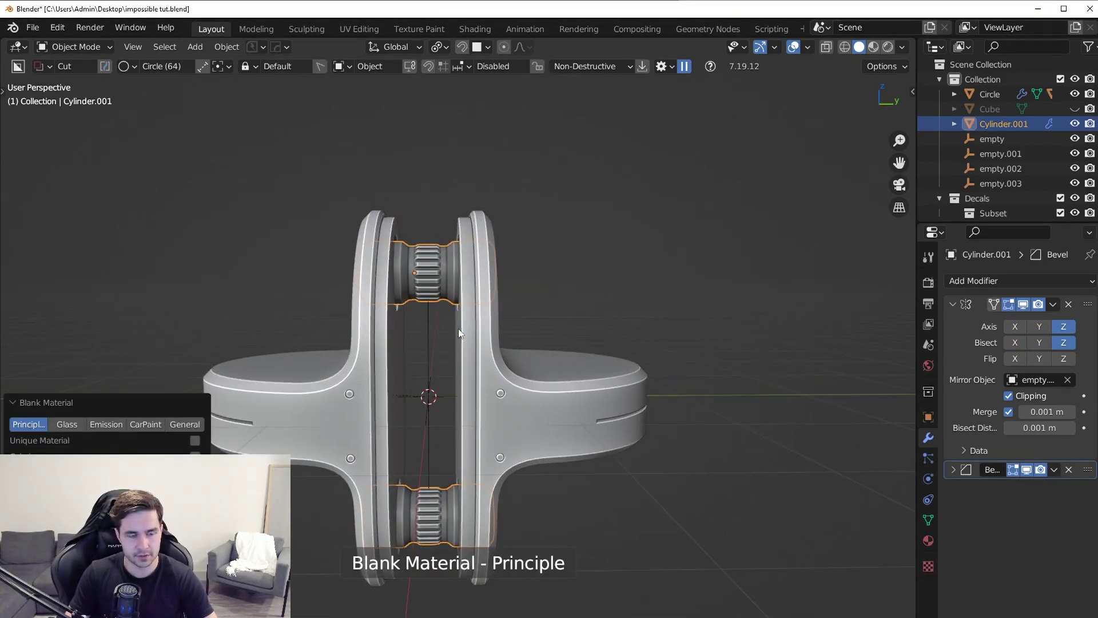
Select the small round plugs and assign them the existing Material.002.
click(350, 396)
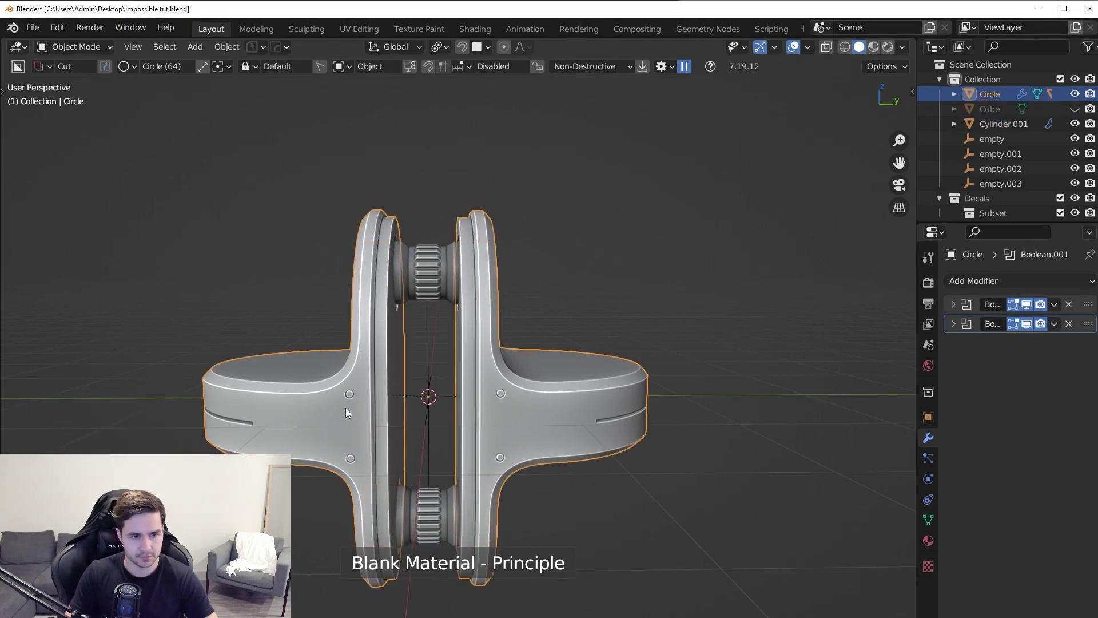
scroll(346, 407, up, 5)
key(alt+m)
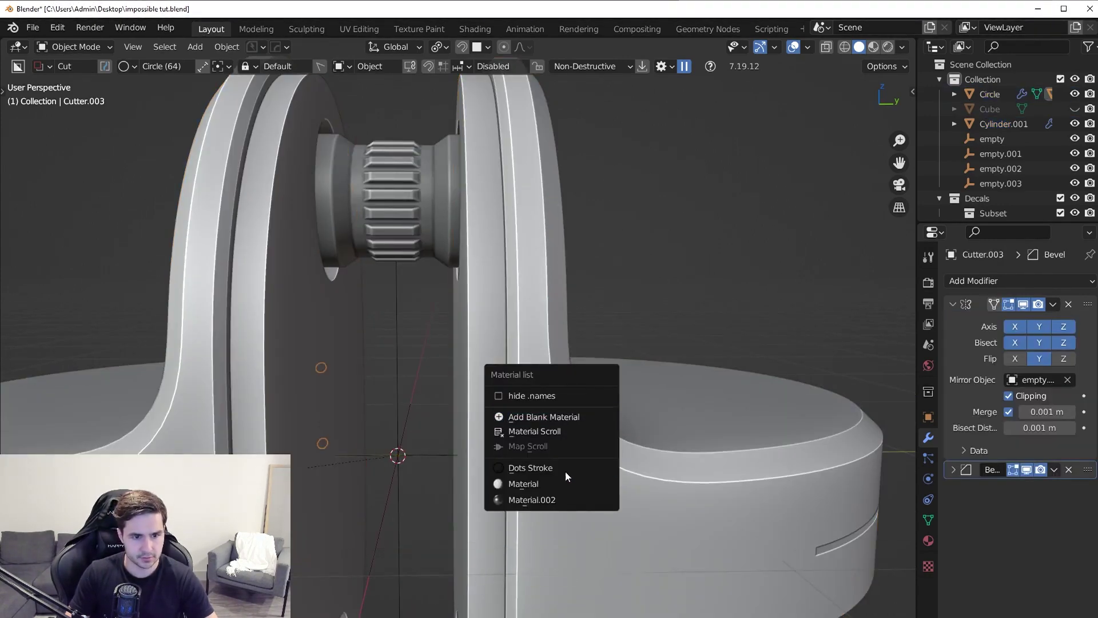
click(556, 498)
scroll(574, 484, down, 5)
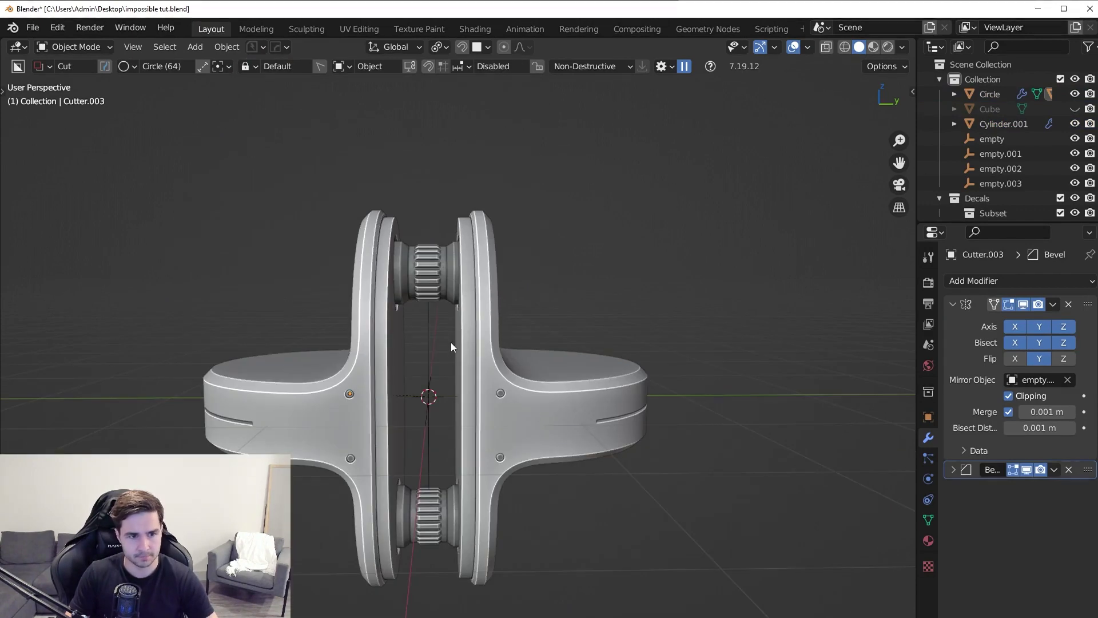
Slice the inner portions of both upright bands into a separate object with a tall BoxCutter box drawn in the right view.
key(KP_3)
key(ctrl+d)
click(445, 362)
click(390, 248)
scroll(378, 211, up, 2)
mouse_move(365, 164)
mouse_down()
mouse_move(489, 596)
mouse_move(475, 615)
mouse_up()
middle_drag(475, 615, 749, 269)
middle_drag(482, 318, 290, 320)
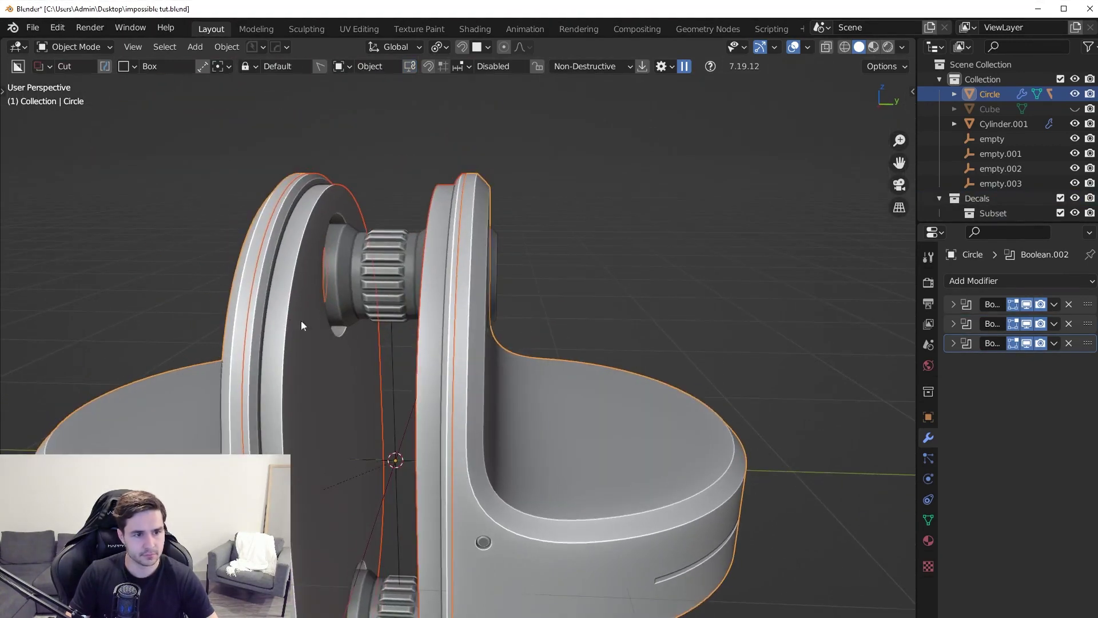
Assign a material from the HardOps material list to the sliced inner portion and clear the selection.
click(431, 380)
key(alt+m)
click(461, 391)
key(alt+a)
middle_drag(461, 390, 523, 400)
key(KP_3)
scroll(483, 357, down, 2)
scroll(522, 399, up, 4)
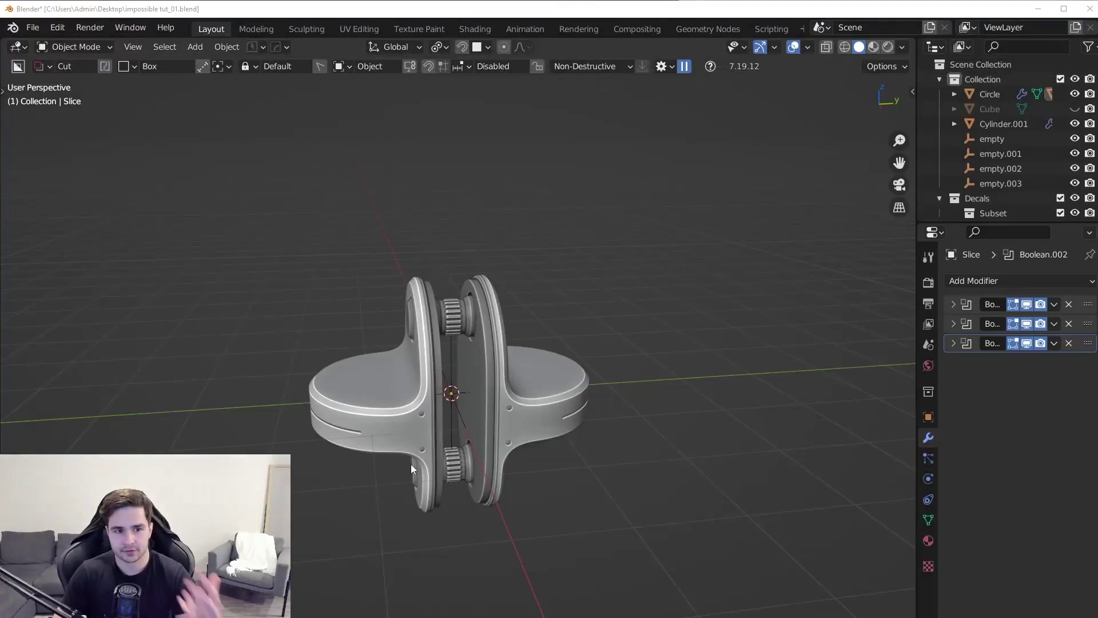
Add a plain axes empty at the origin and raise it above the model to about Z 1.735 m.
middle_drag(411, 464, 534, 432)
key(a)
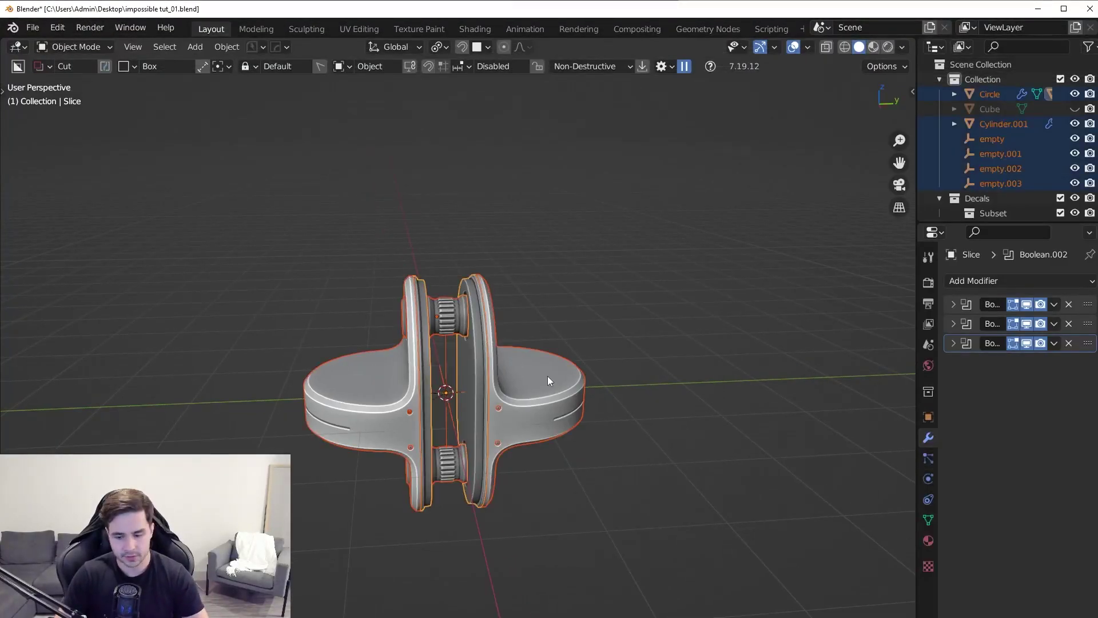
key(alt+a)
key(shift+a)
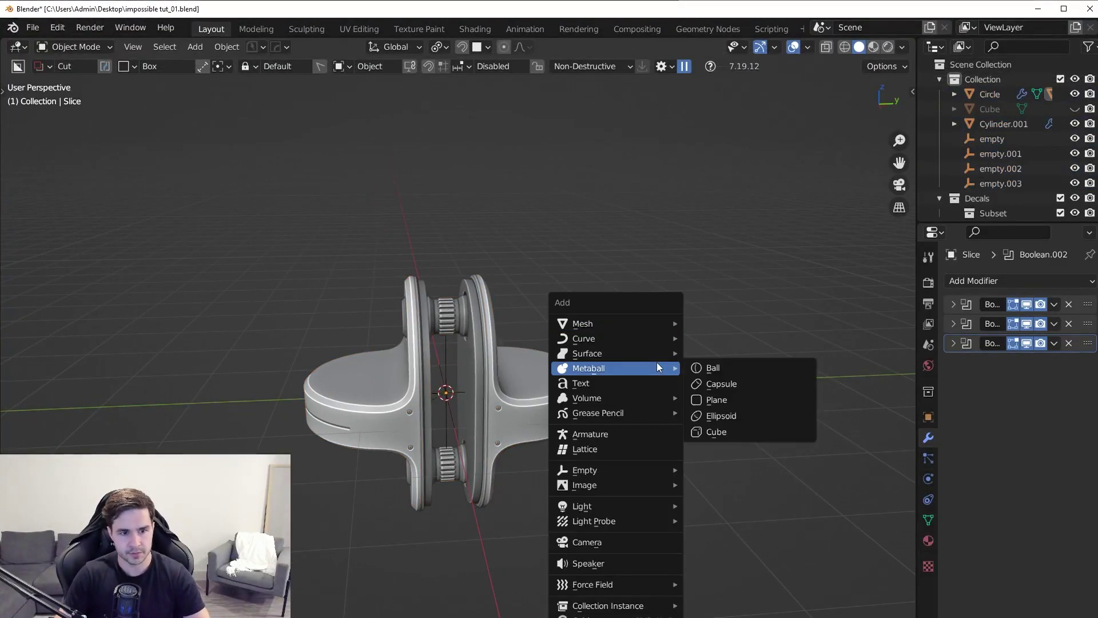
mouse_move(620, 464)
click(737, 471)
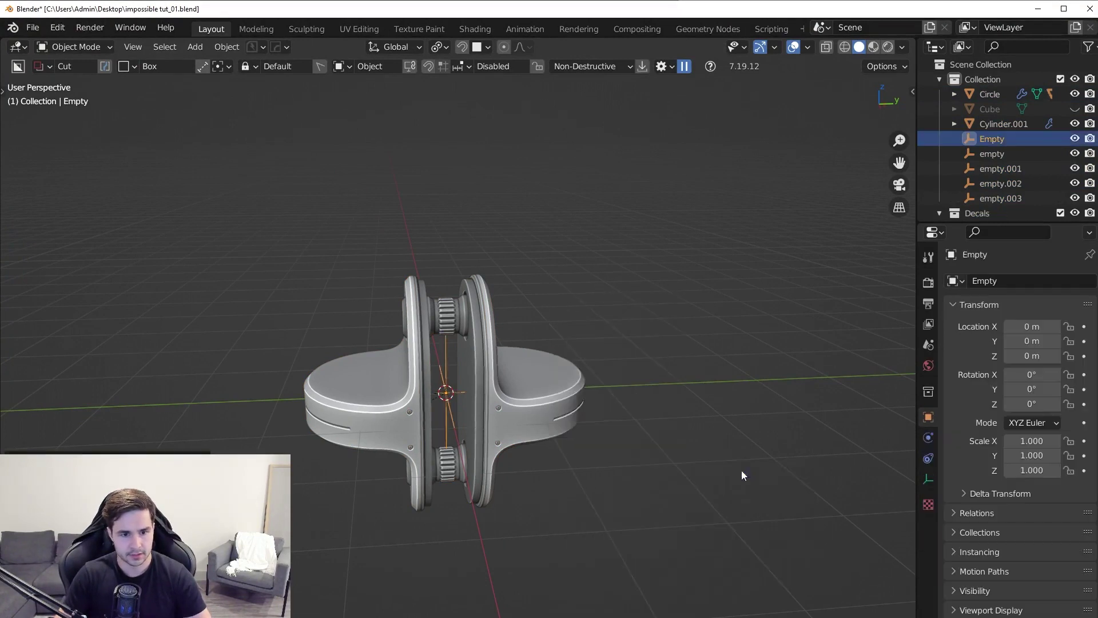
key(g)
key(z)
click(632, 305)
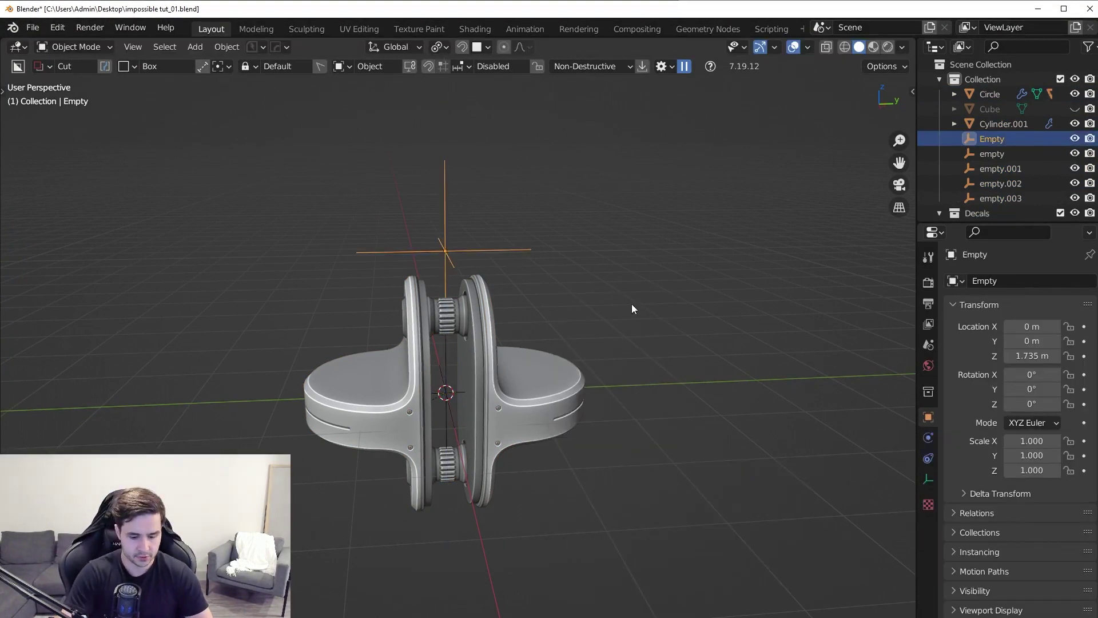
Parent all other objects to the new empty with Object (Keep Transform) and test the link by rotating the empty.
key(ctrl+i)
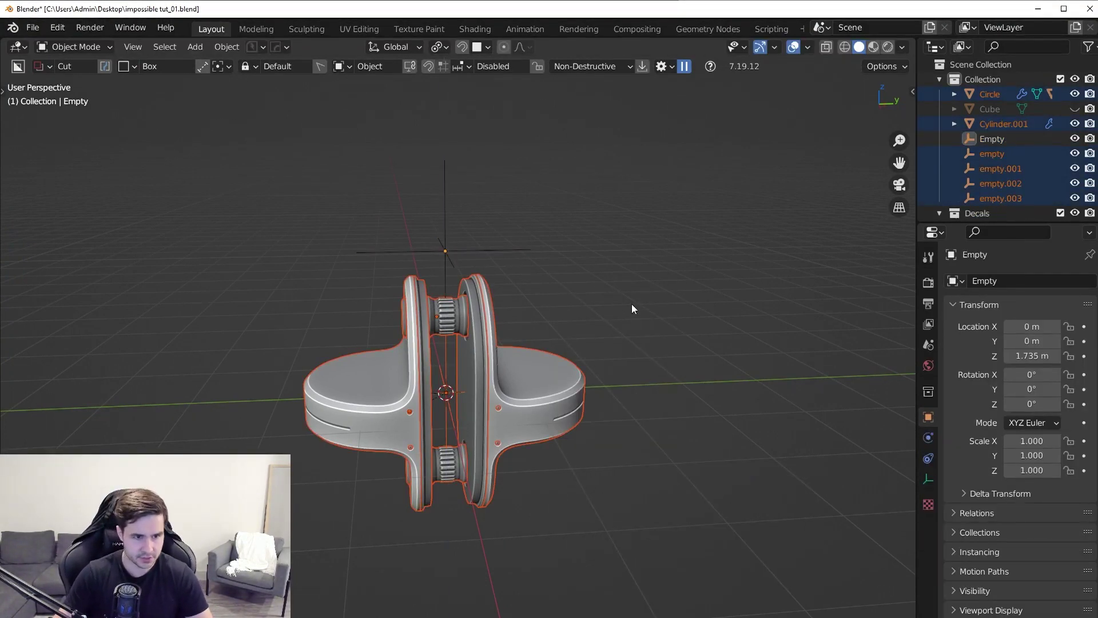
shift+click(469, 247)
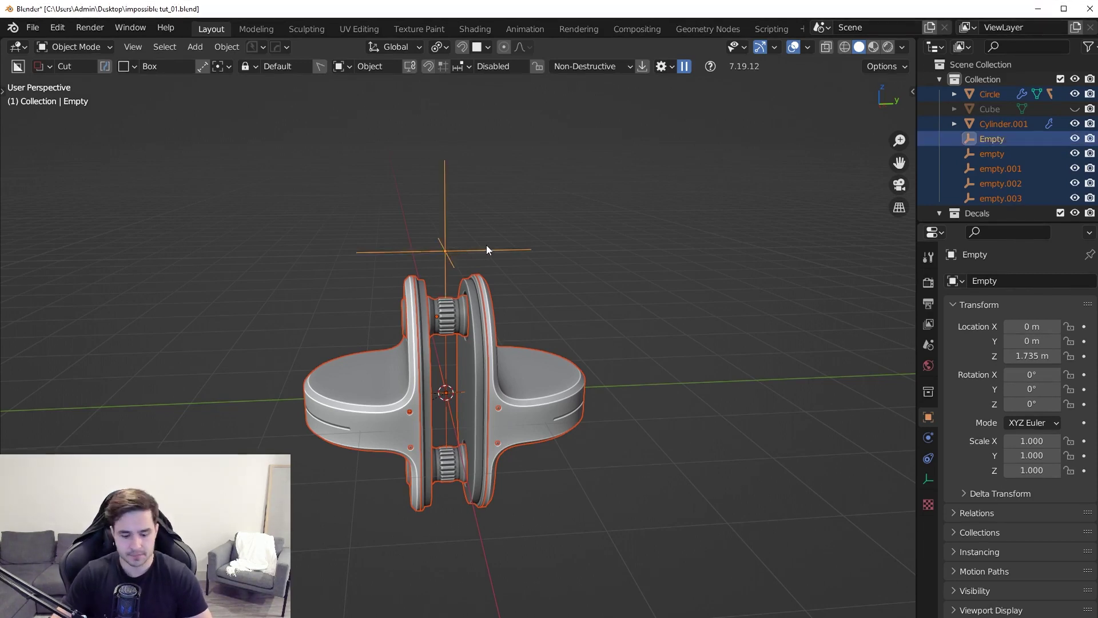
key(ctrl+p)
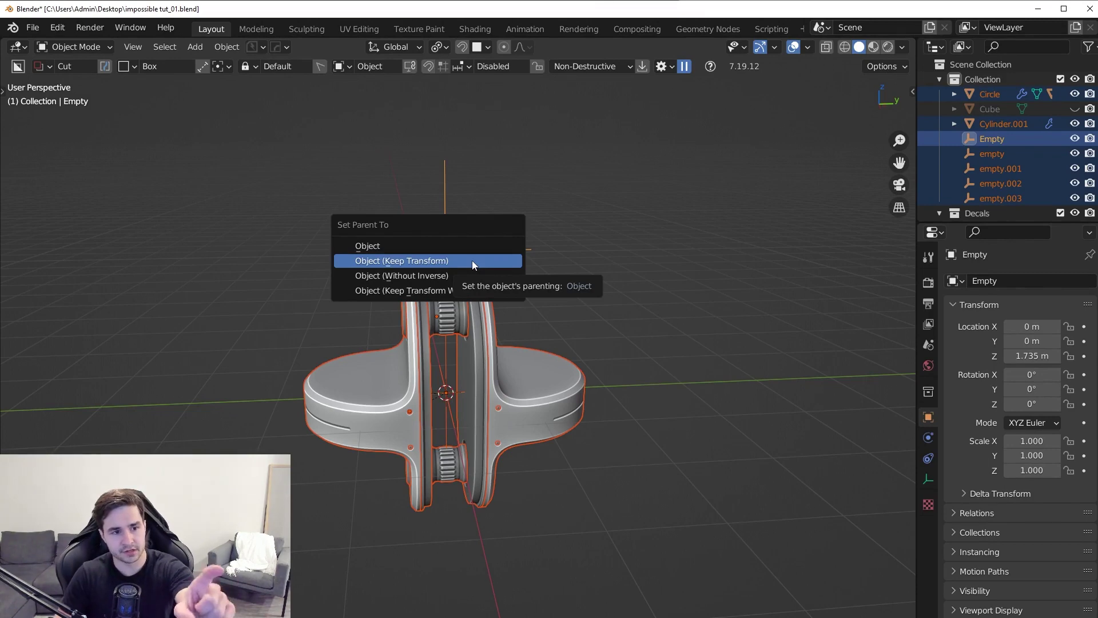
click(472, 260)
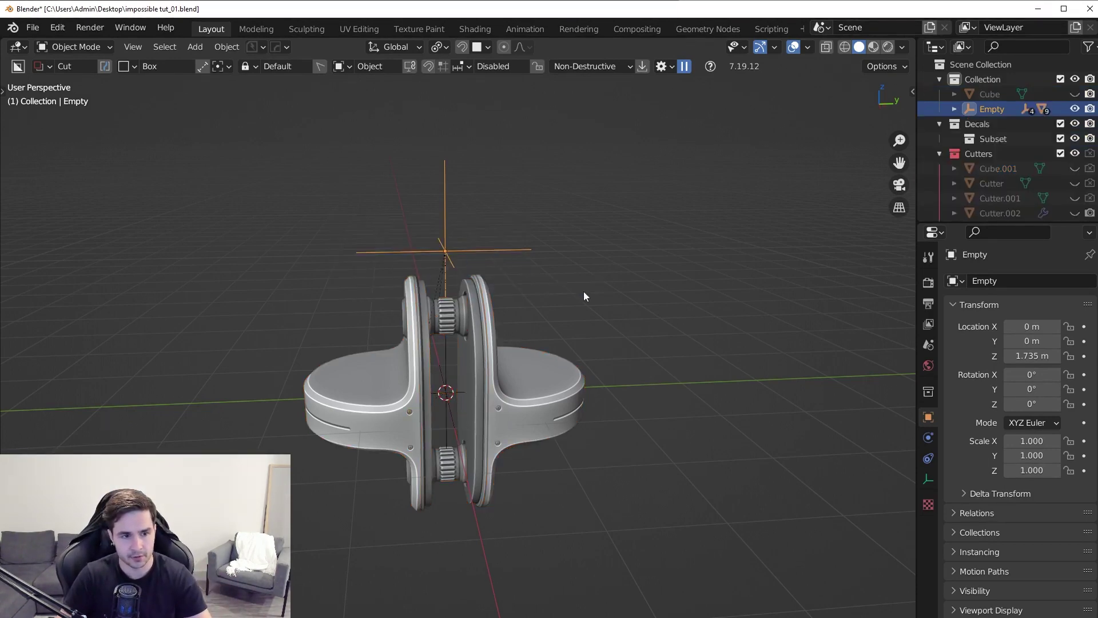
key(r)
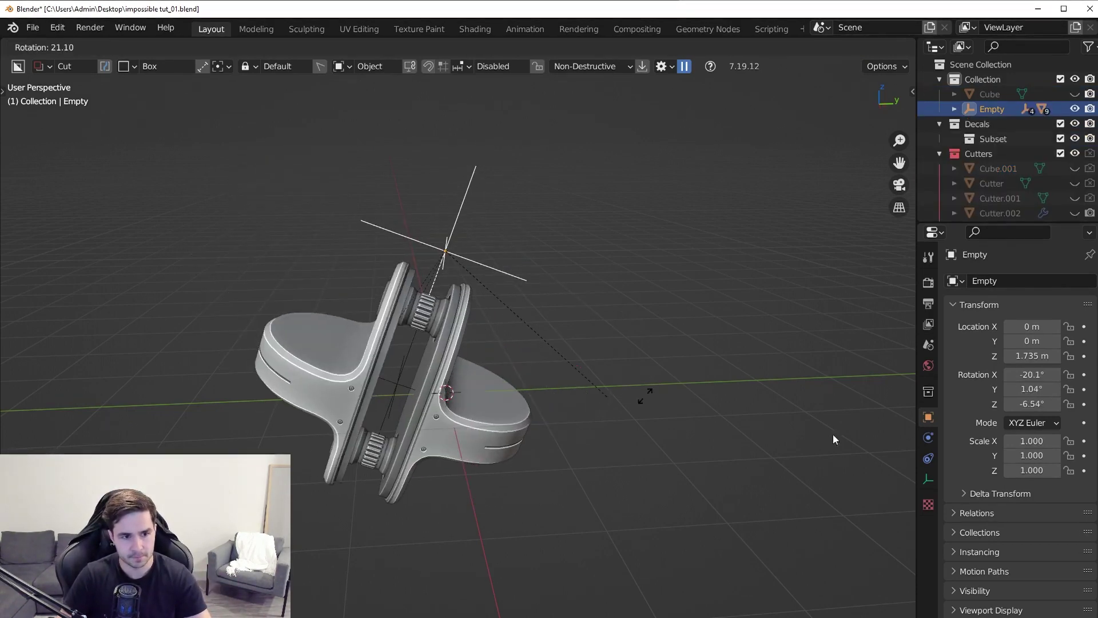
key(Escape)
Select every object and apply the modifiers with HardOps Smart Apply.
click(535, 375)
key(a)
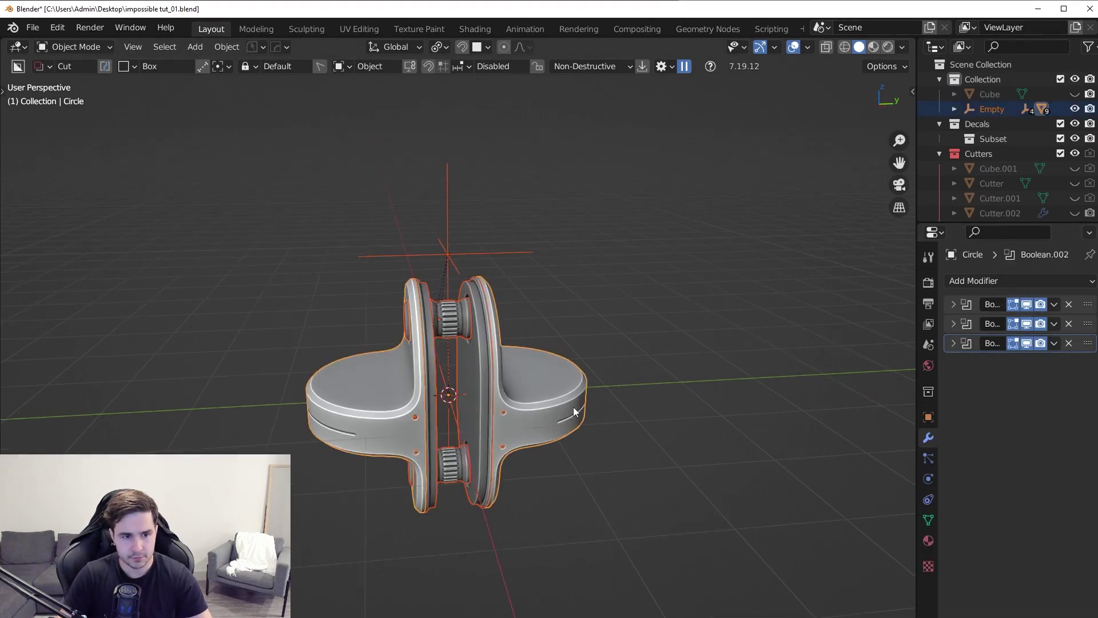
key(q)
mouse_move(517, 502)
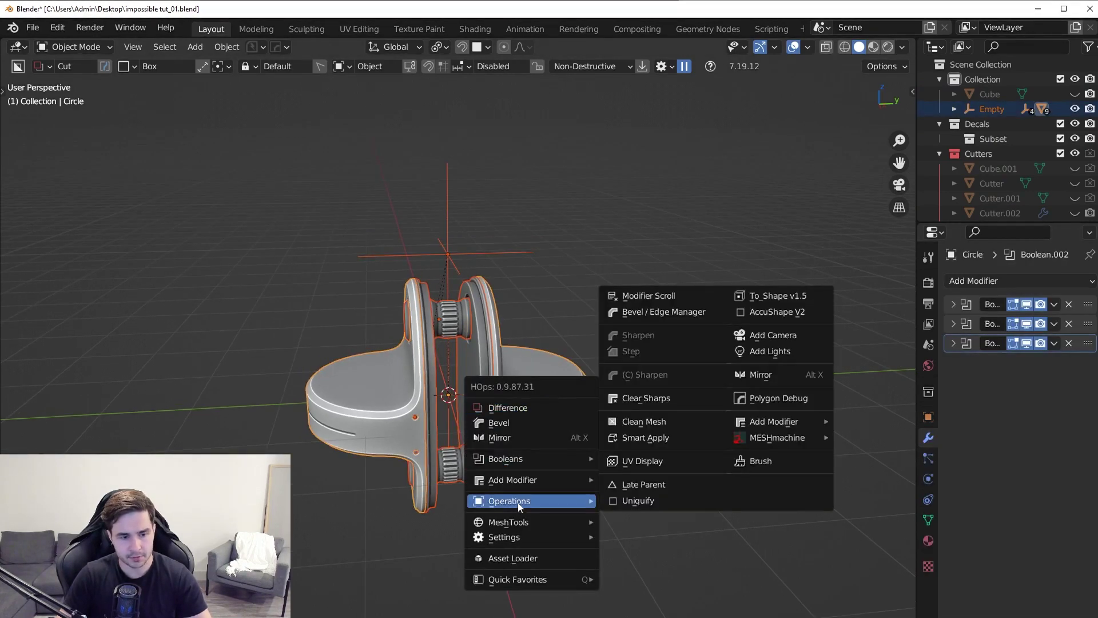
click(666, 439)
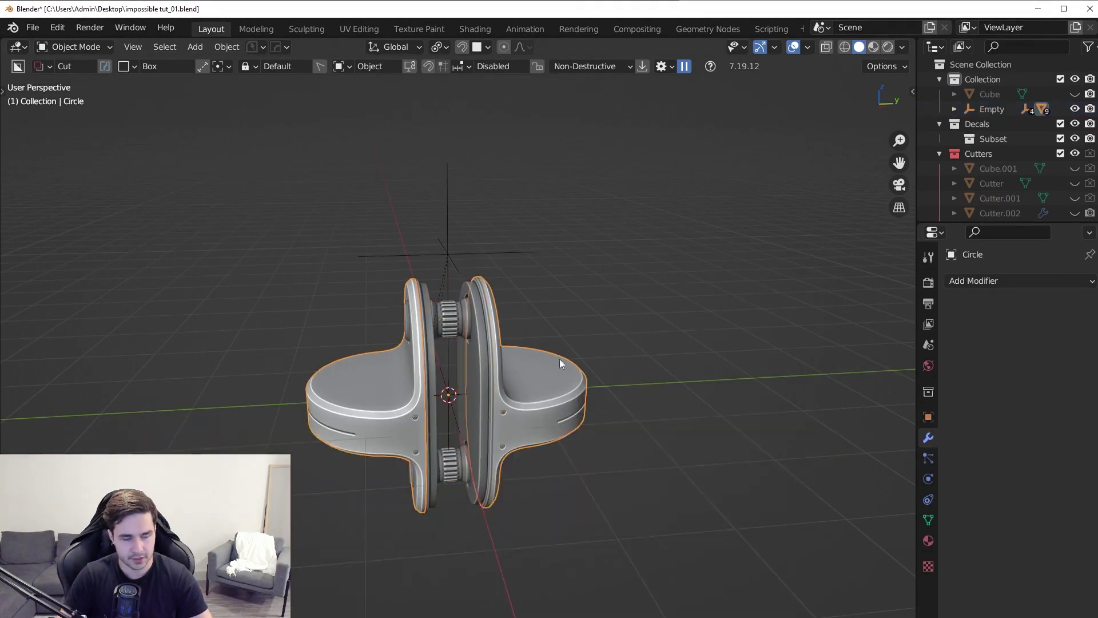
Add a plane at the origin, scale it well beyond the model as a ground surface, and lower it along Z beneath the assembly.
middle_drag(520, 387, 533, 389)
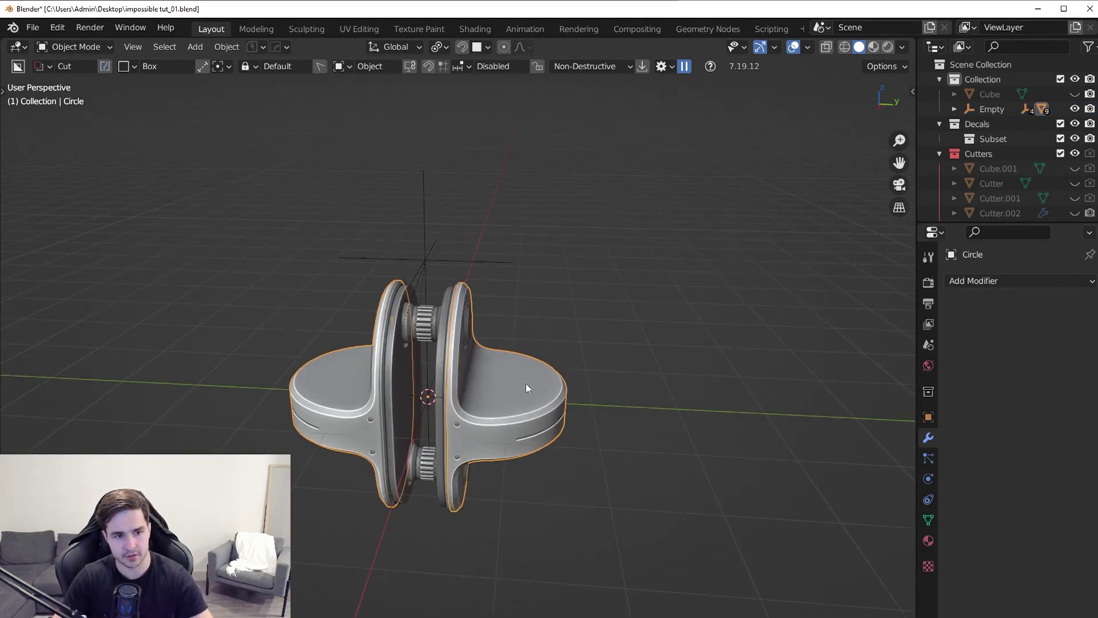
click(485, 267)
key(KP_7)
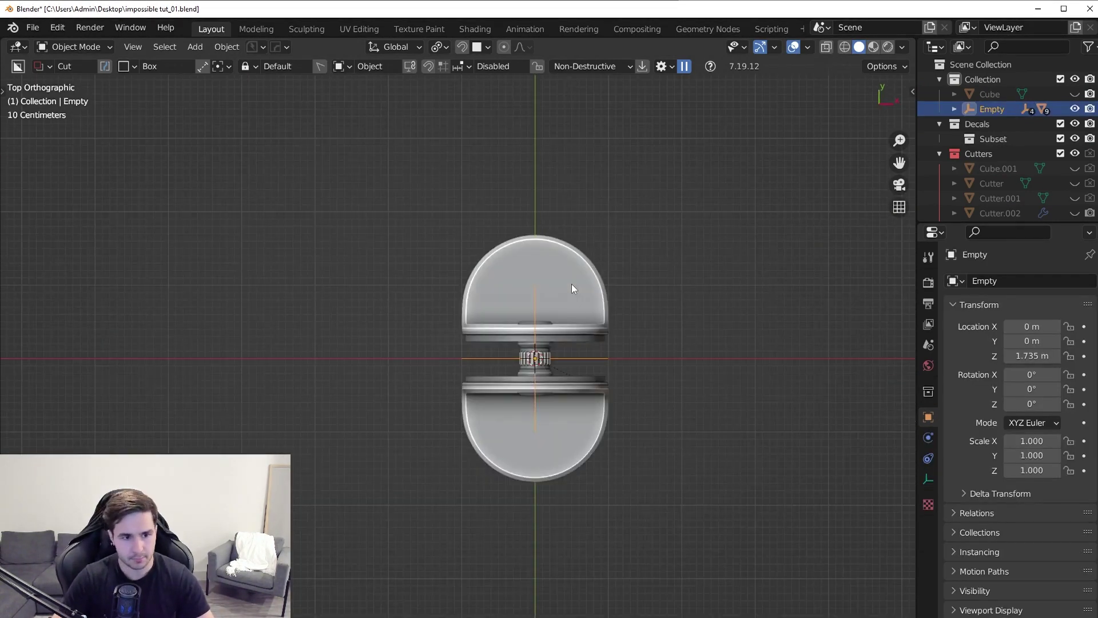
key(shift+a)
mouse_move(512, 83)
click(629, 95)
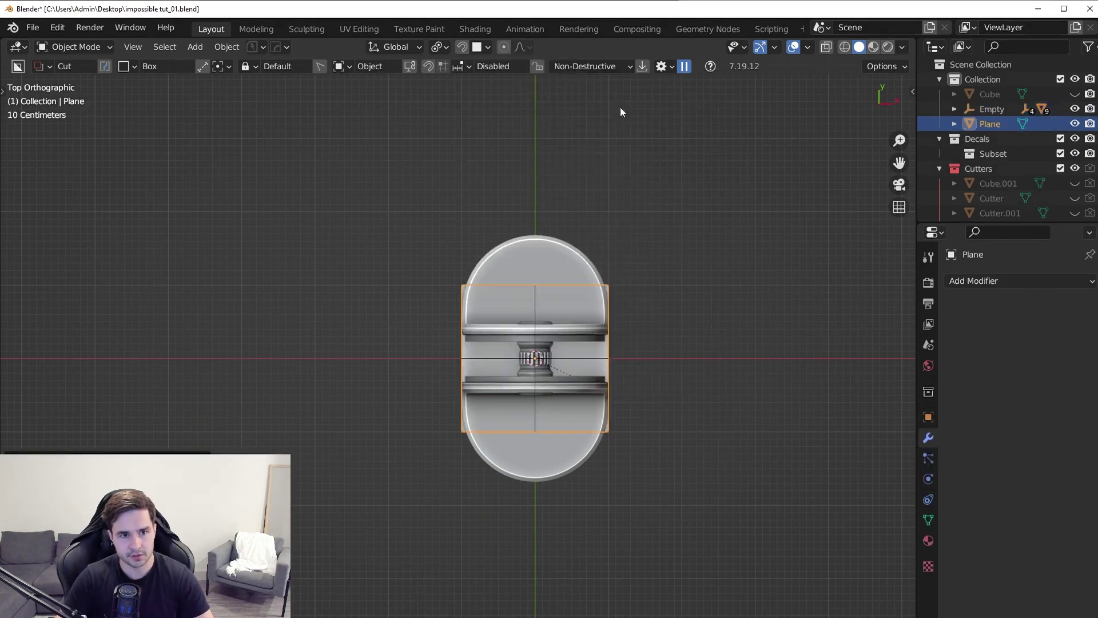
key(s)
click(693, 360)
middle_drag(694, 360, 612, 343)
key(g)
key(z)
click(629, 380)
Create a new material for the ground plane, switch to rendered shading, and set the material's Metallic to 1.000.
click(928, 540)
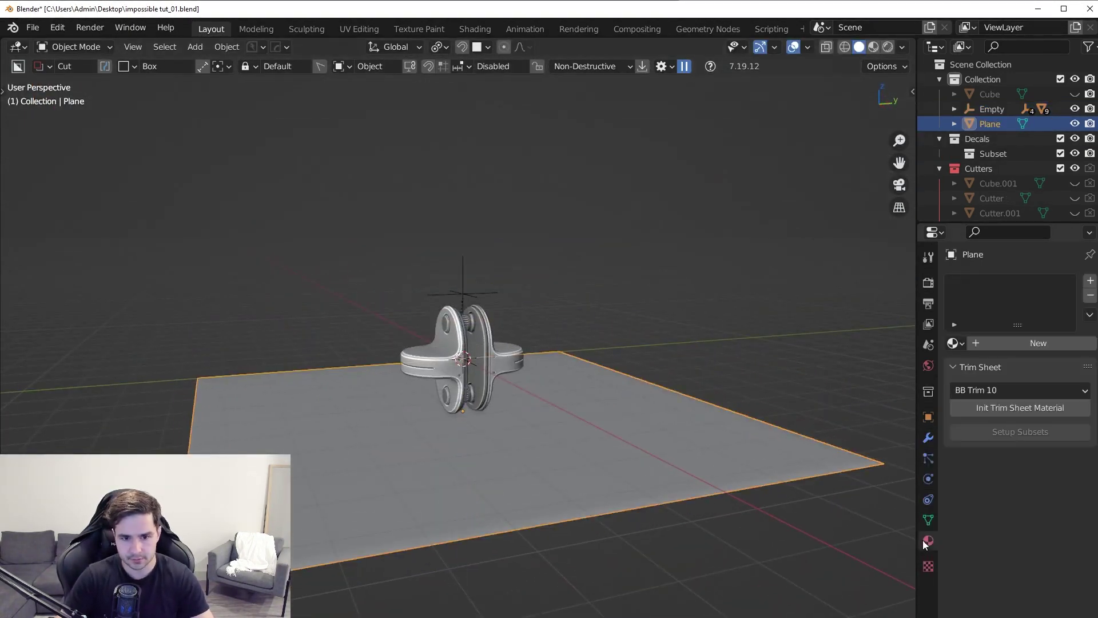
click(995, 344)
scroll(629, 384, down, 3)
mouse_move(629, 384)
middle_down()
mouse_move(620, 405)
mouse_move(619, 342)
middle_up()
scroll(620, 417, up, 5)
key(z)
click(612, 296)
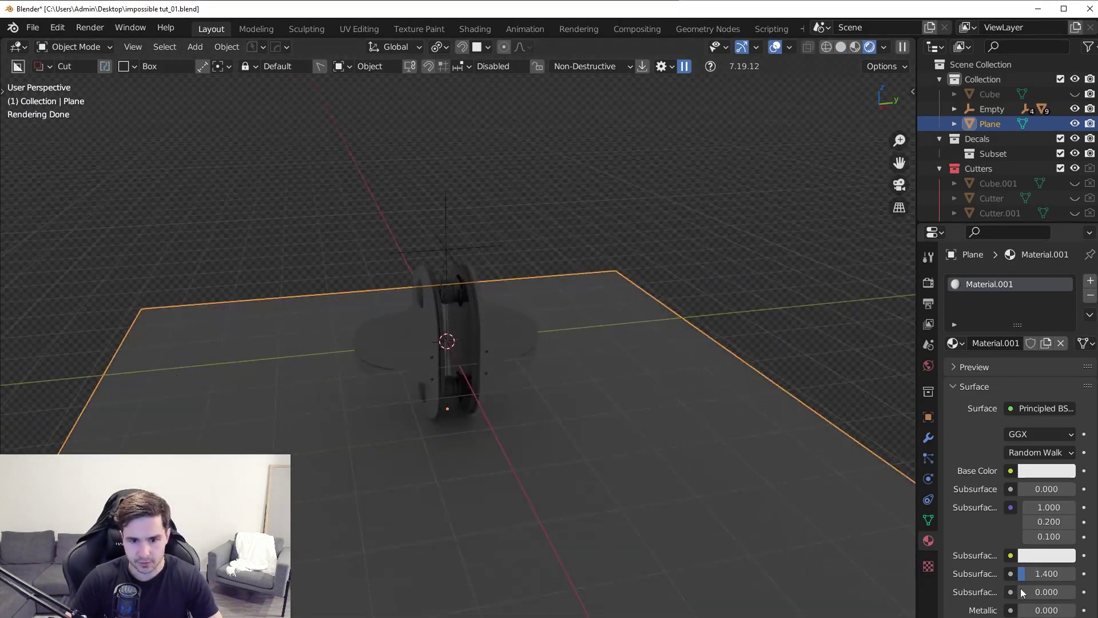
drag(1029, 612, 1075, 609)
scroll(1055, 578, down, 6)
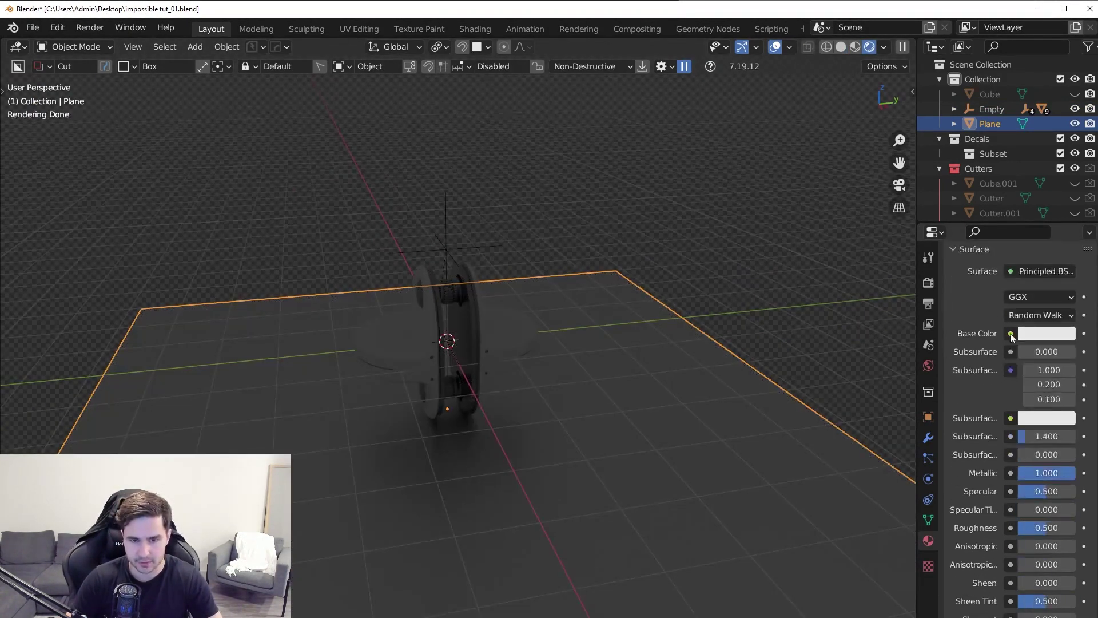
Light the scene with the abandoned slipway HDRI as the world background's environment texture.
scroll(994, 370, up, 6)
click(928, 365)
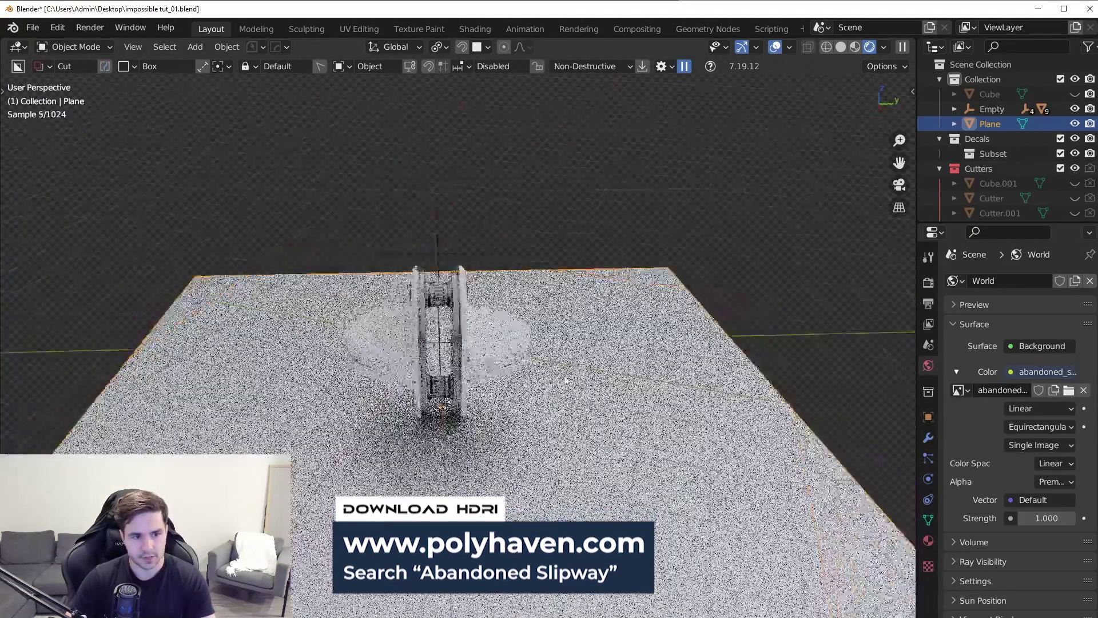
middle_drag(564, 380, 596, 381)
Set the ground plane material's Roughness to 0.333 and darken its Base Color to grey.
click(929, 540)
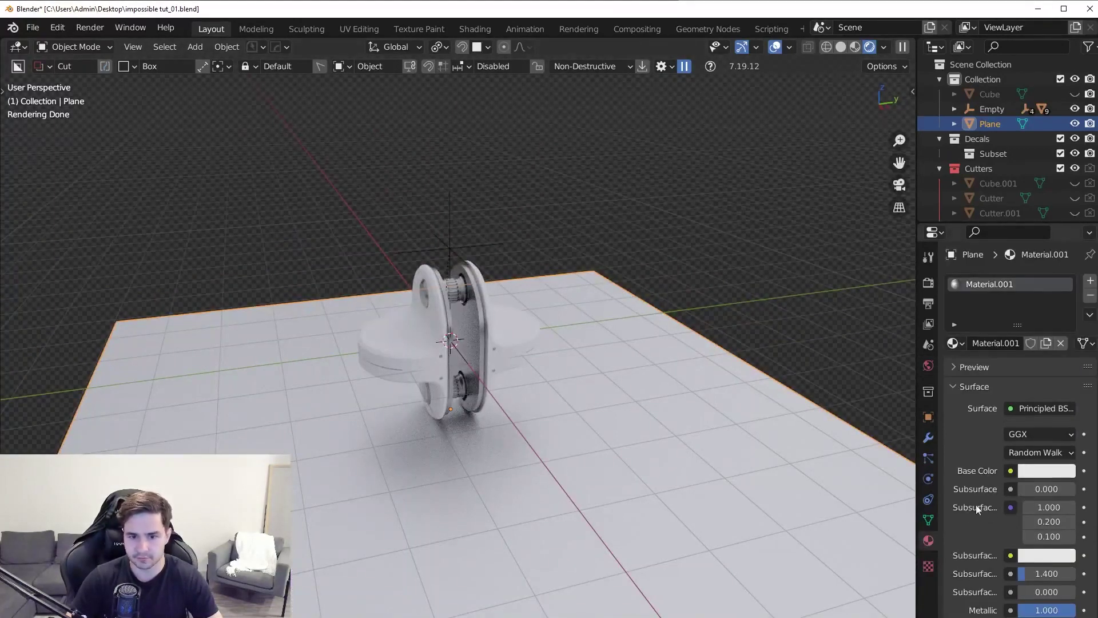
scroll(979, 510, down, 5)
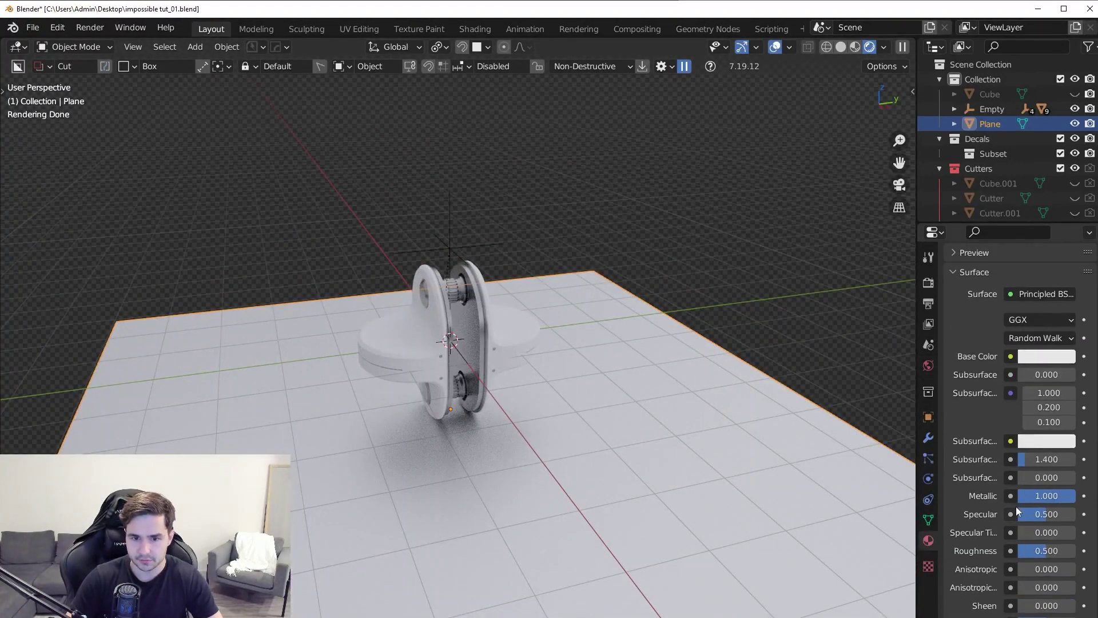
drag(1049, 549, 1039, 550)
click(1054, 356)
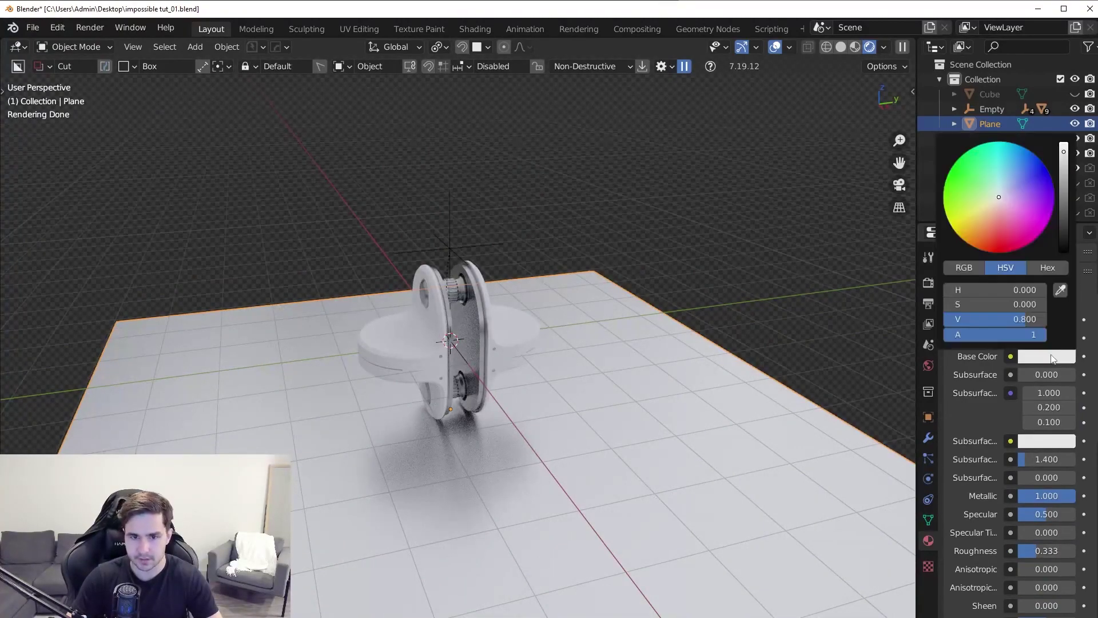
drag(1061, 194, 1063, 190)
Select the parent empty and rotate the whole assembly 90° about the Y axis.
middle_drag(618, 355, 598, 363)
click(445, 219)
middle_drag(445, 219, 604, 294)
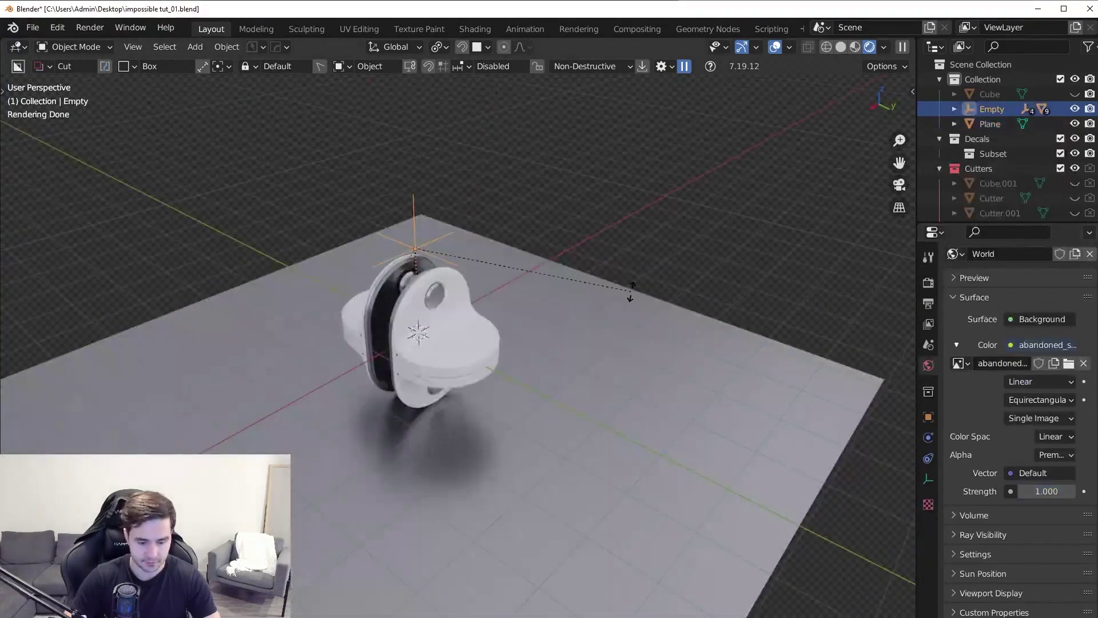
text(ry90)
key(Escape)
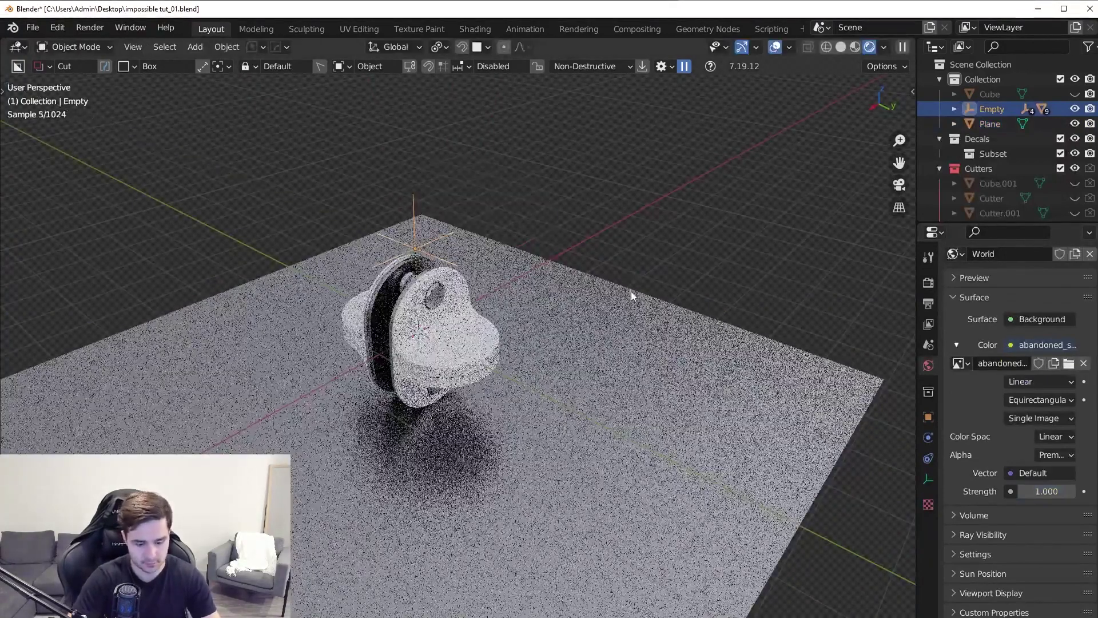
text(ry90)
key(Return)
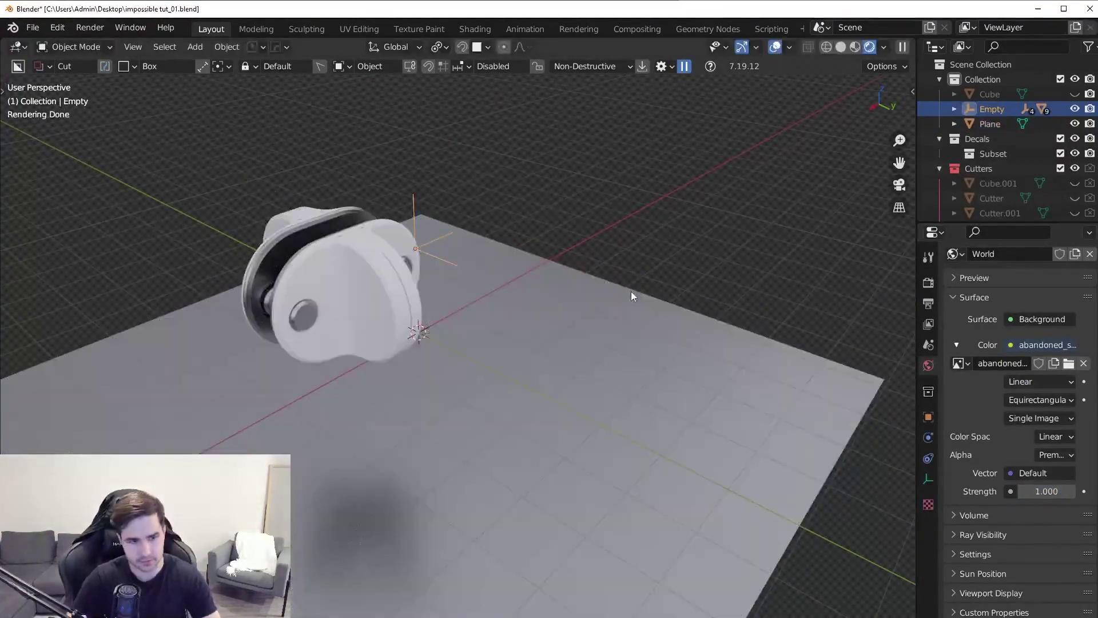
Lower the empty along Z to bring the rotated assembly closer to the ground plane.
middle_drag(630, 290, 652, 201)
key(g)
key(z)
click(645, 410)
key(KP_3)
scroll(645, 410, down, 3)
key(g)
key(z)
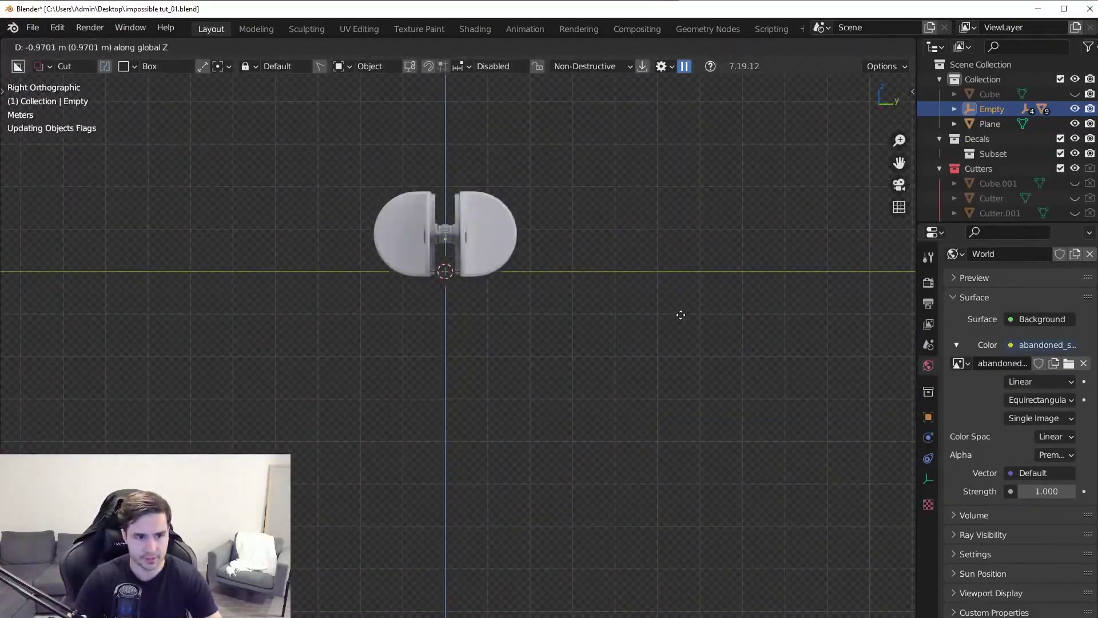
click(684, 301)
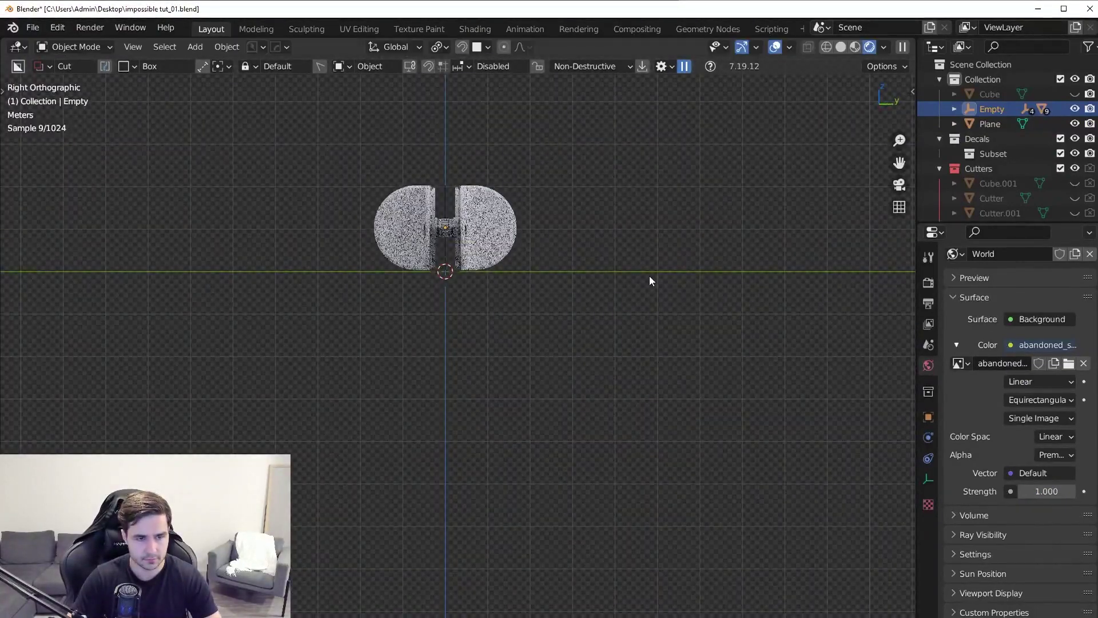
Lower the empty about 1.47 m along Z in wireframe side view so the assembly rests on the plane, and return to rendered shading.
middle_drag(647, 287, 655, 355)
key(KP_3)
key(shift+z)
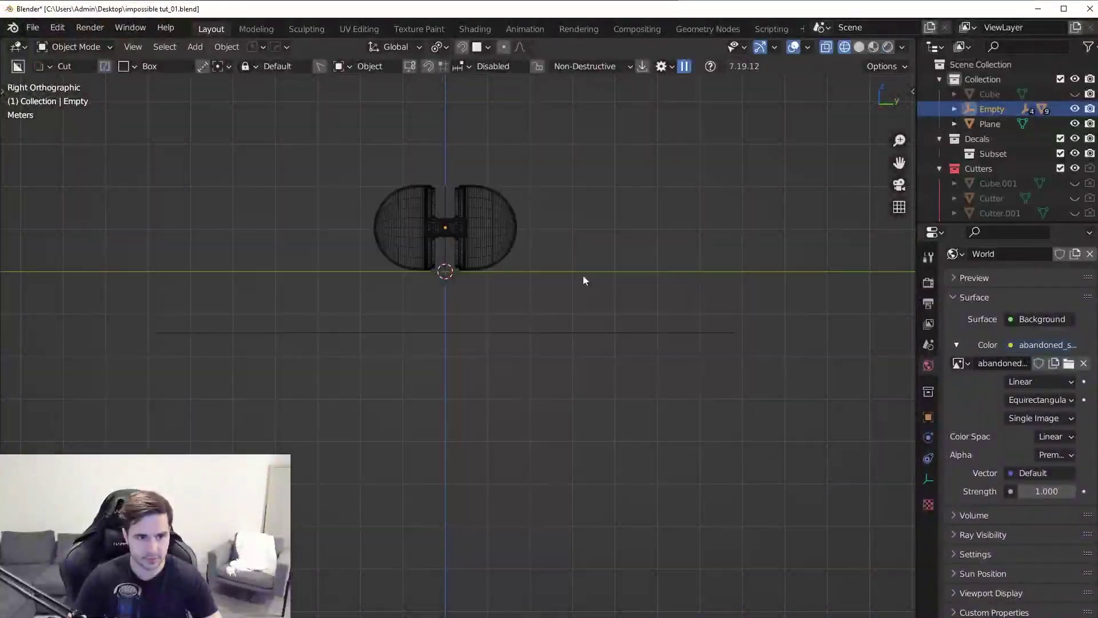
key(g)
key(z)
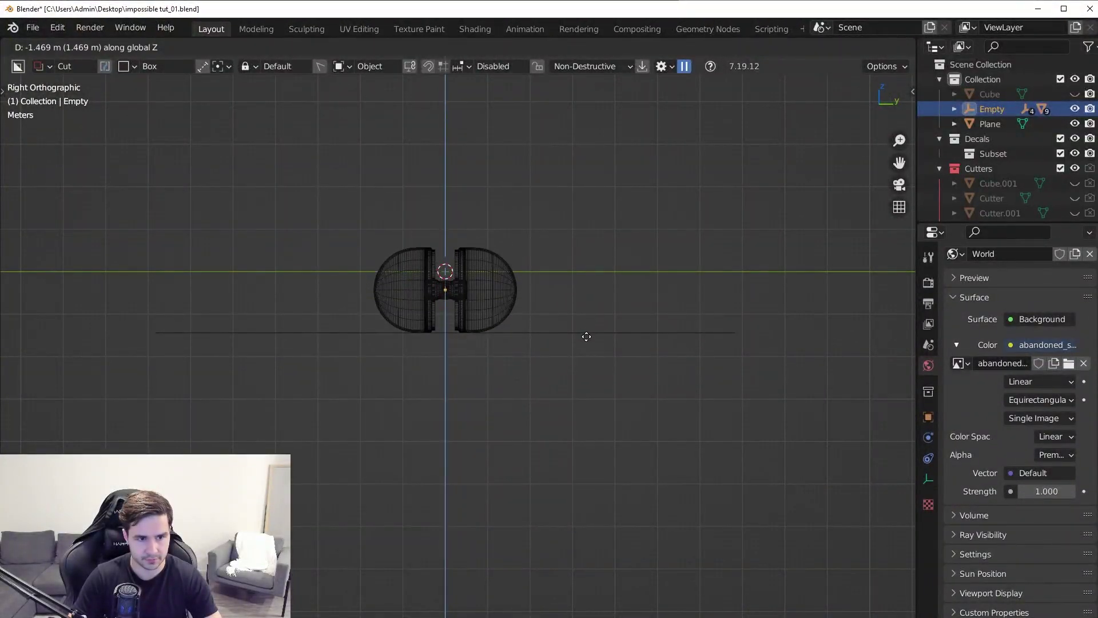
click(586, 337)
key(z)
click(583, 228)
Enlarge the ground plane so that it extends further around the model.
mouse_move(582, 228)
middle_down()
mouse_move(624, 320)
mouse_move(613, 338)
mouse_move(697, 377)
middle_up()
scroll(613, 338, up, 1)
click(736, 348)
key(s)
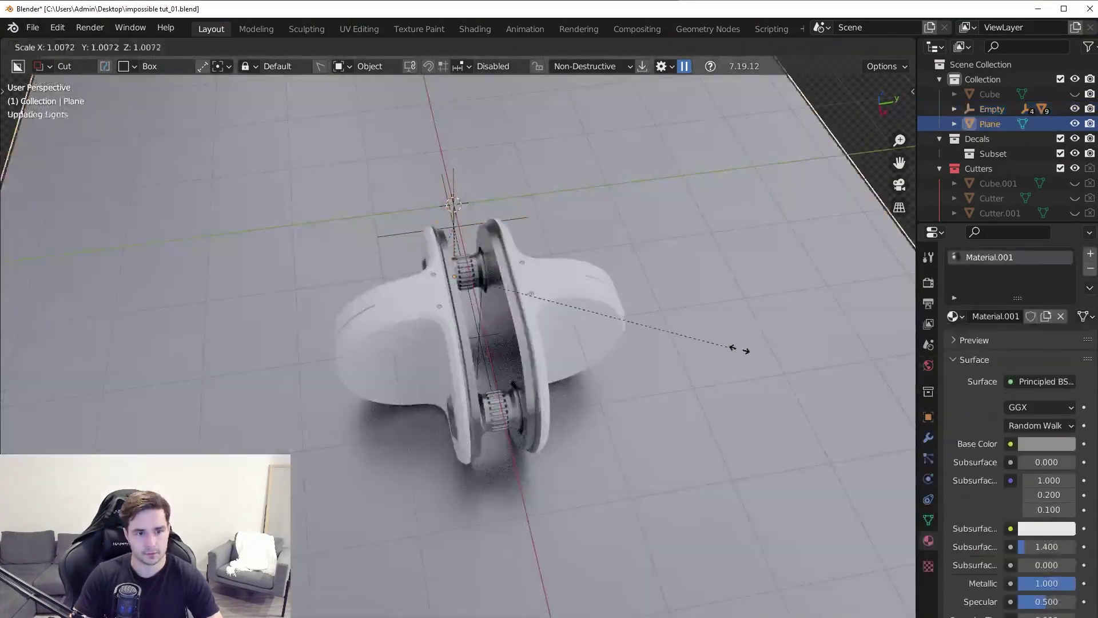
click(765, 356)
Rotate the empty about the Z axis to turn the assembly on the ground plane.
middle_drag(566, 412, 543, 466)
middle_drag(671, 434, 641, 418)
shift+middle_drag(641, 417, 560, 343)
click(328, 171)
key(r)
key(z)
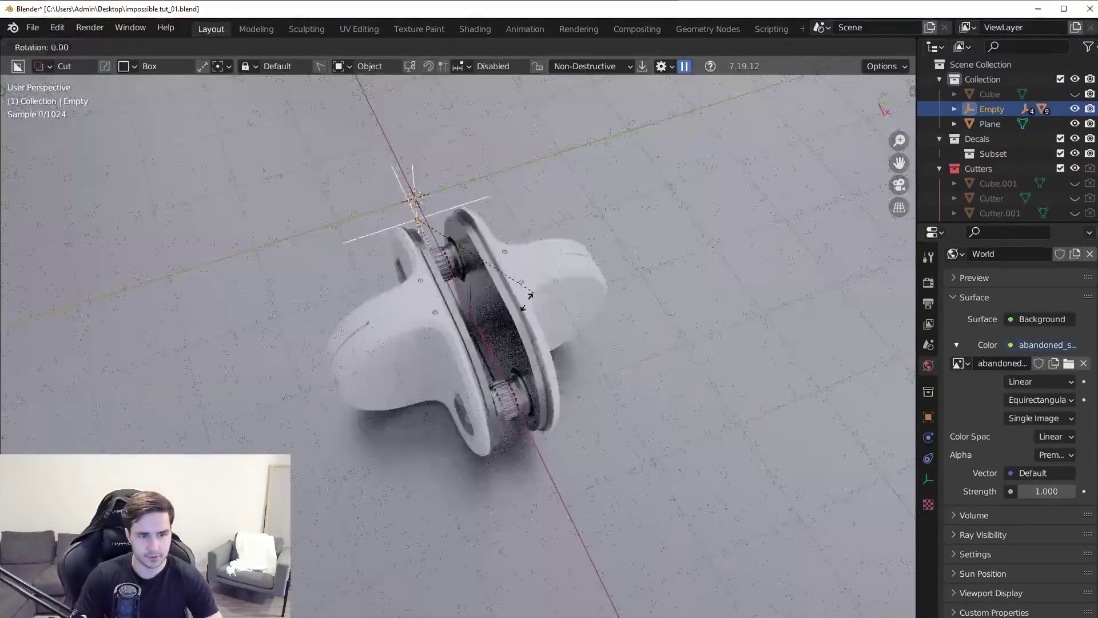
click(527, 397)
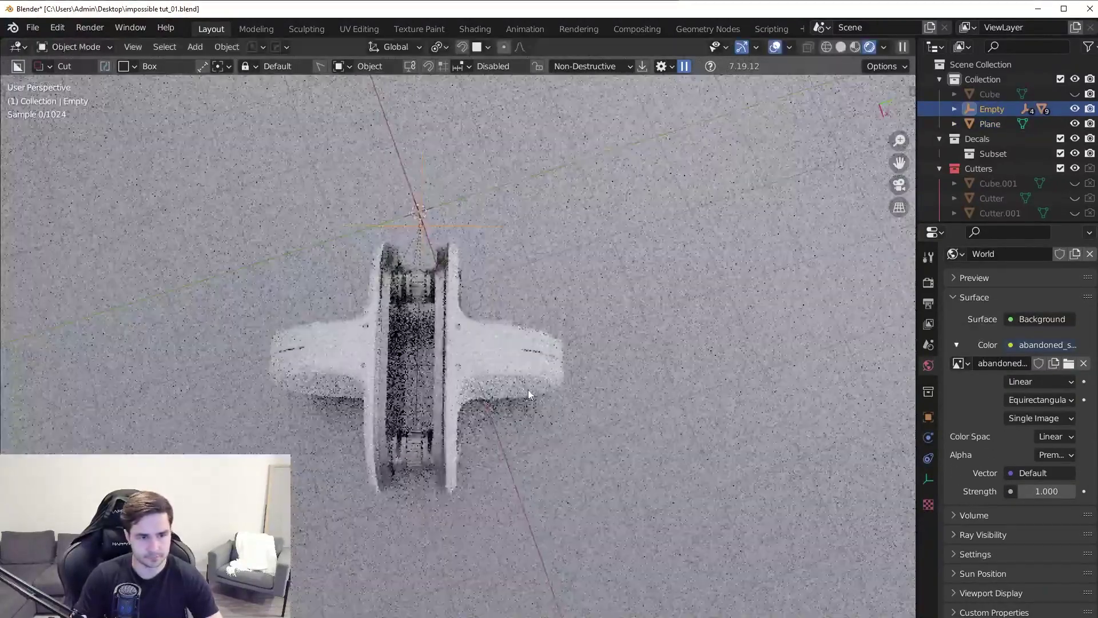
Tilt the assembly freely with a trackball rotation of the empty to show its side and end holes.
middle_drag(694, 315, 681, 349)
scroll(638, 338, down, 3)
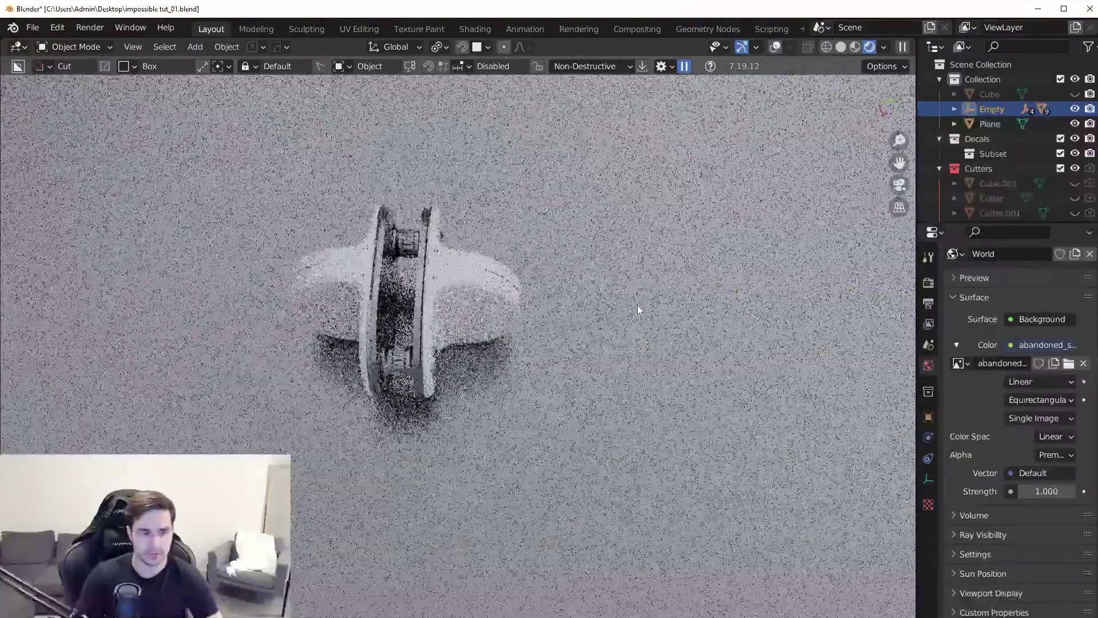
key(r)
key(r)
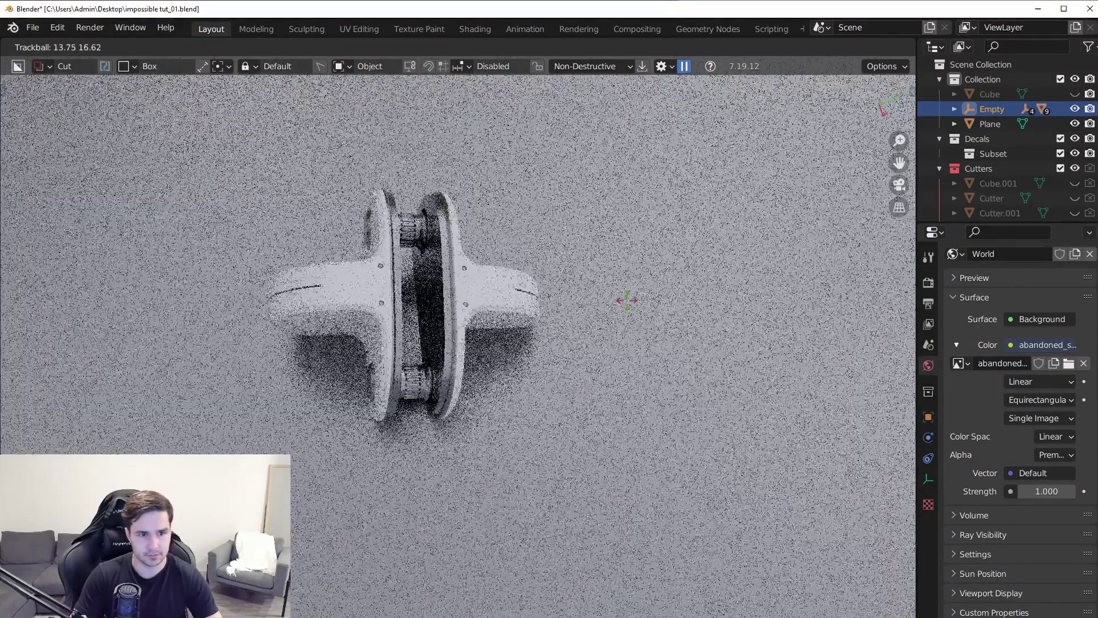
click(596, 320)
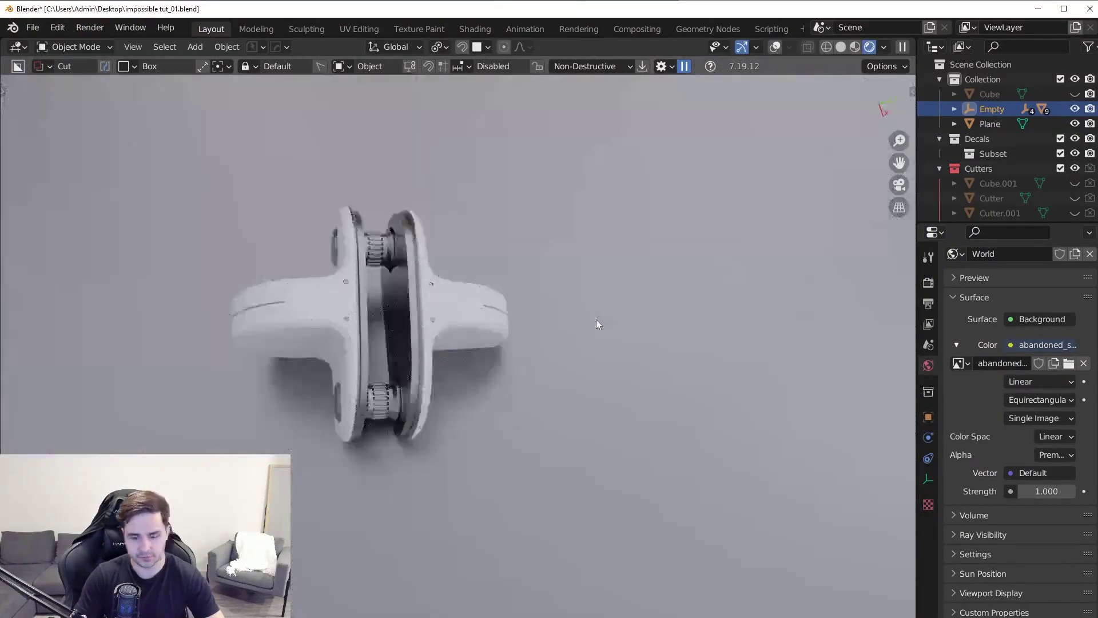
Add a camera and align it to the current view of the model.
key(shift+a)
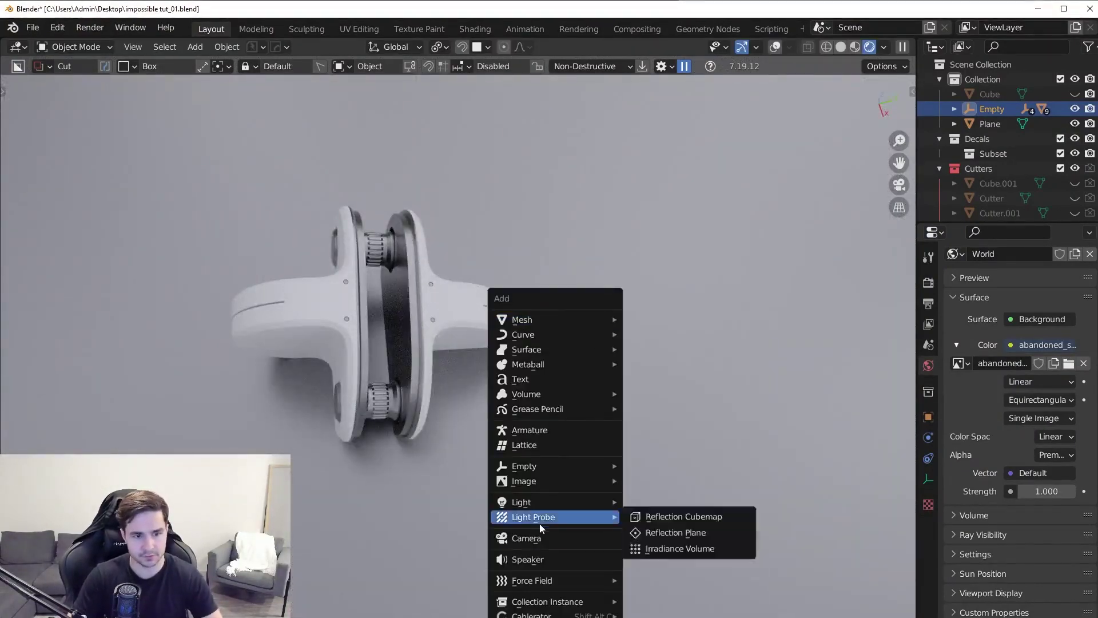
click(530, 540)
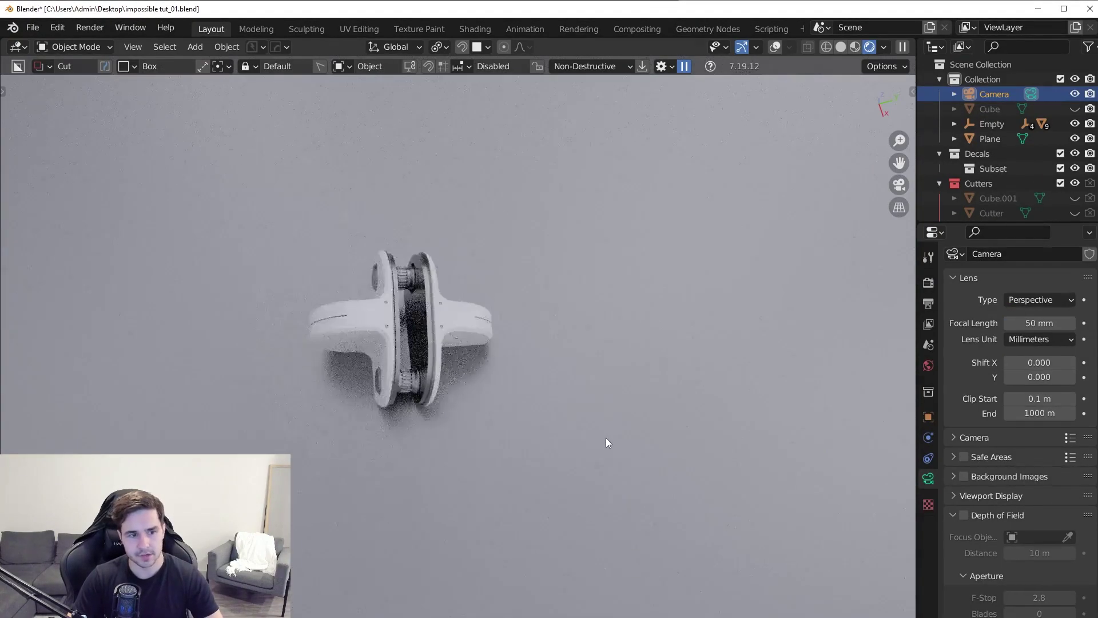
key(ctrl+alt+KP_0)
Move the camera closer to the model along its local Z axis and shift it to reframe the shot.
key(g)
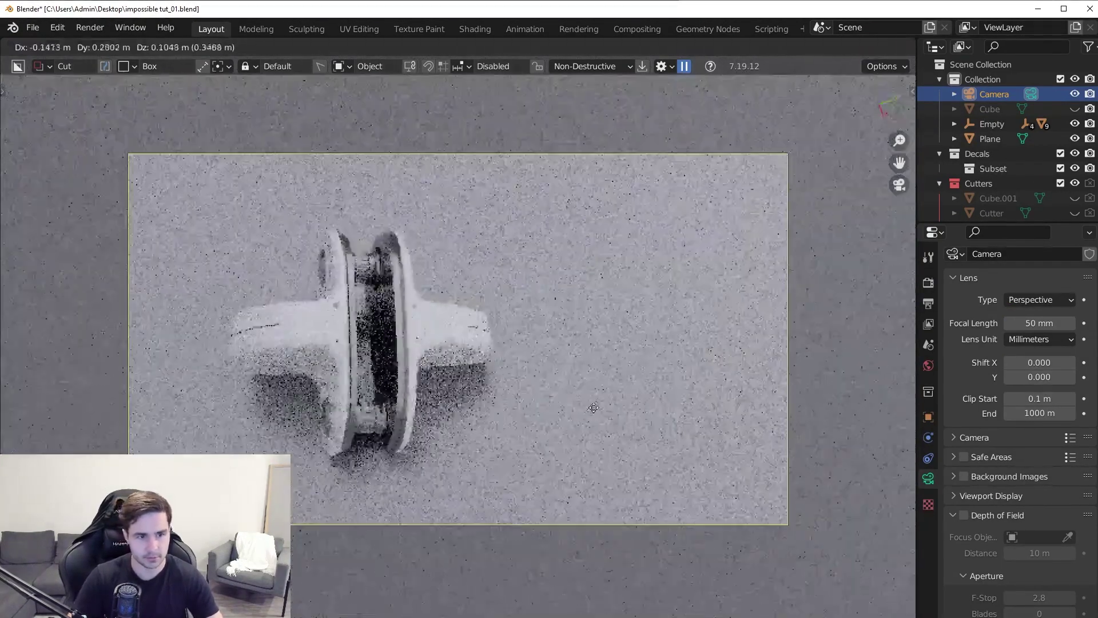
key(z)
key(z)
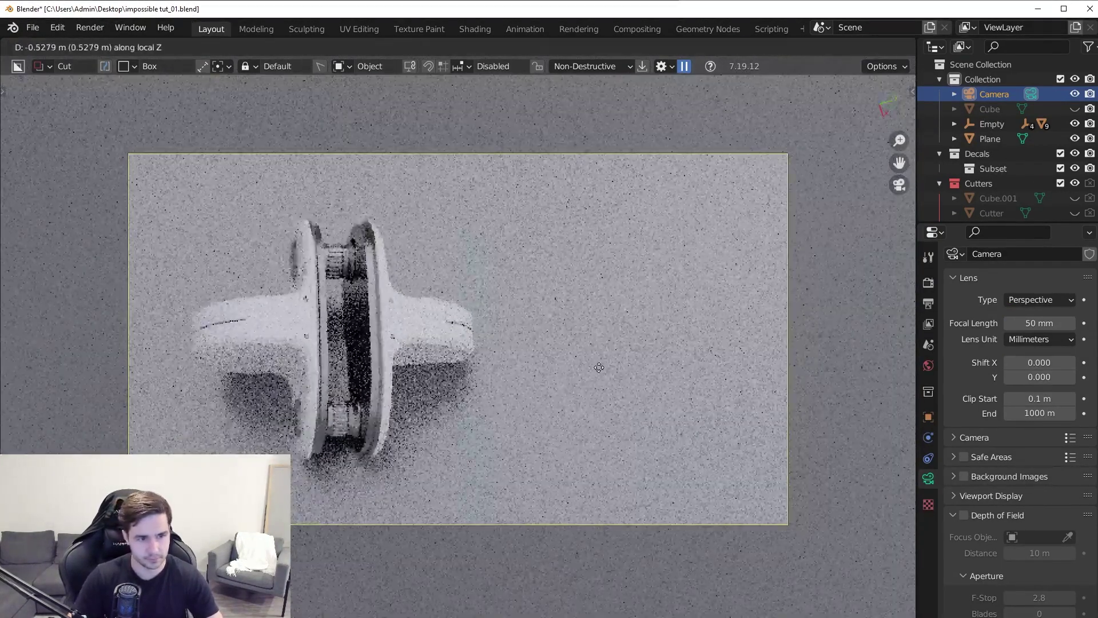
click(598, 363)
key(g)
click(642, 373)
Roll the camera so the model sits diagonally in the frame and reposition the camera to keep the model in shot.
key(r)
key(z)
click(765, 360)
key(g)
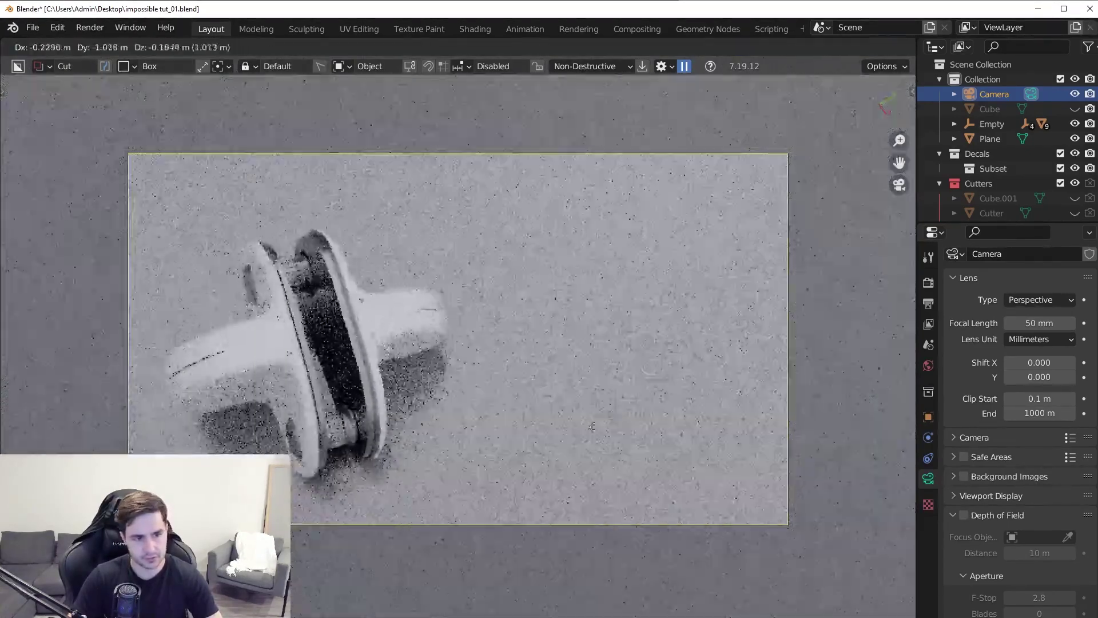
click(684, 421)
Bring the rolled camera slightly closer along its local Z axis to tighten the framing.
key(g)
key(z)
key(z)
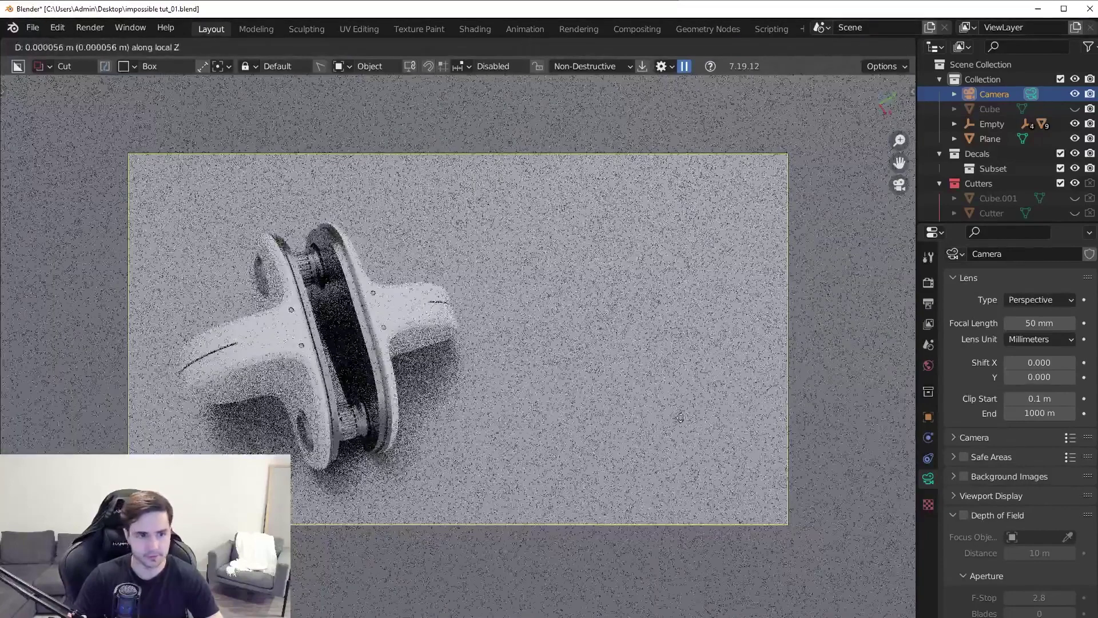
click(644, 392)
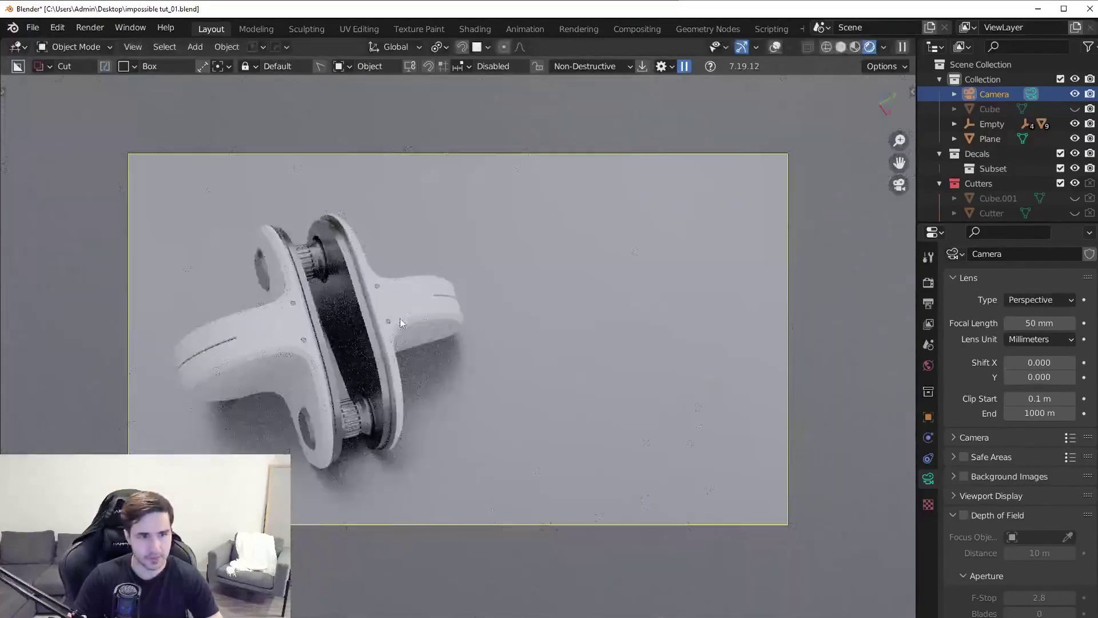
Create a new material for the curved outer shell and adjust its Metallic value.
click(406, 322)
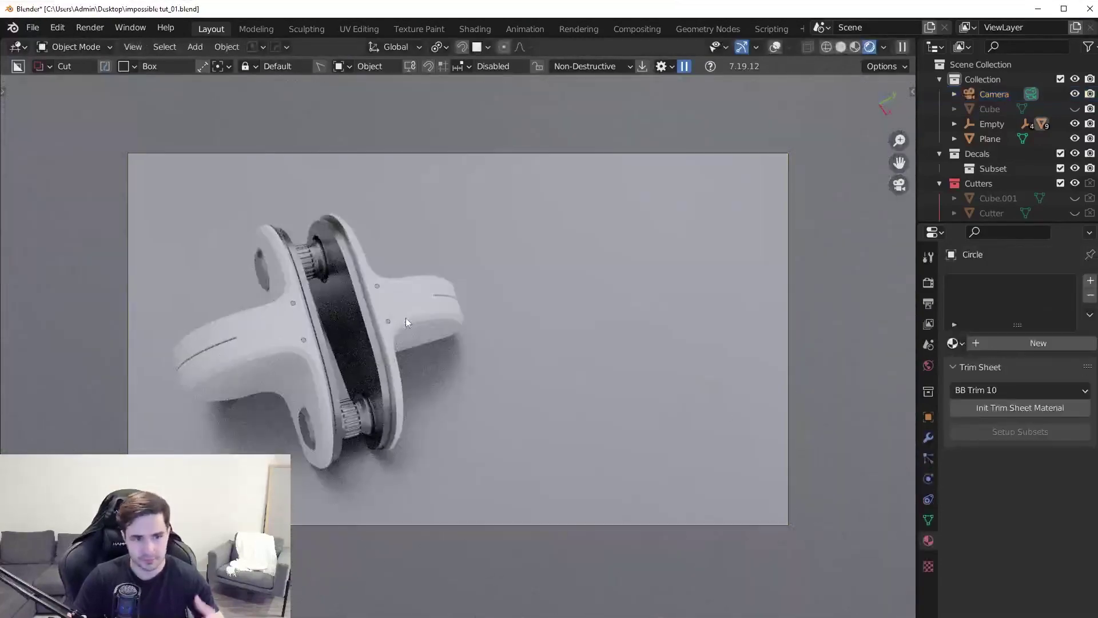
click(1010, 344)
mouse_move(1020, 609)
mouse_down()
mouse_move(1075, 610)
mouse_move(1019, 610)
mouse_up()
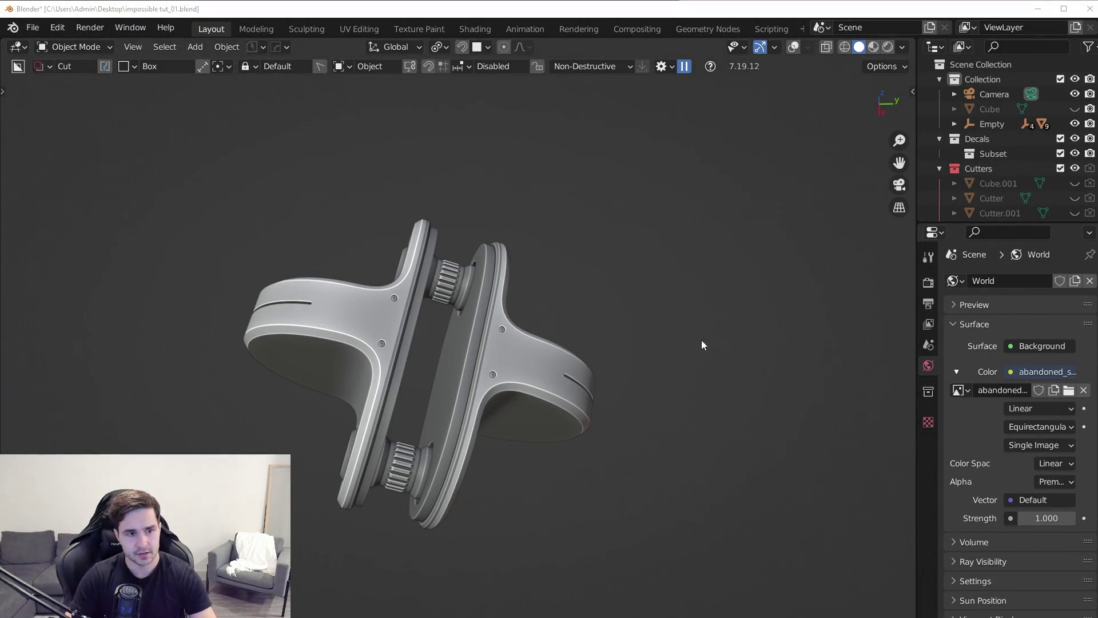
middle_drag(708, 349, 637, 389)
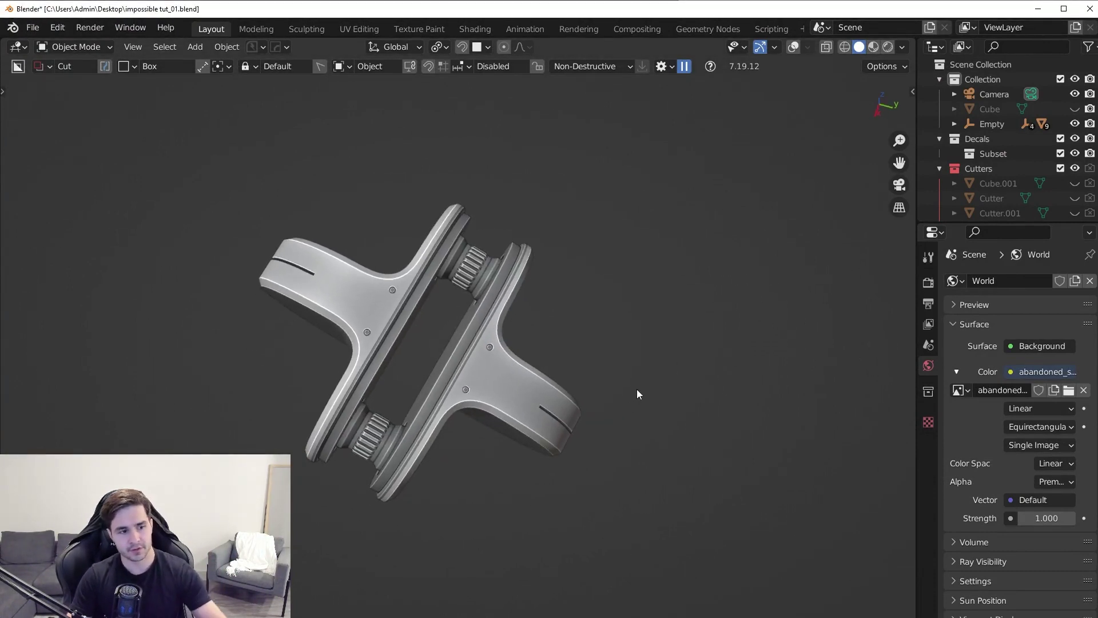